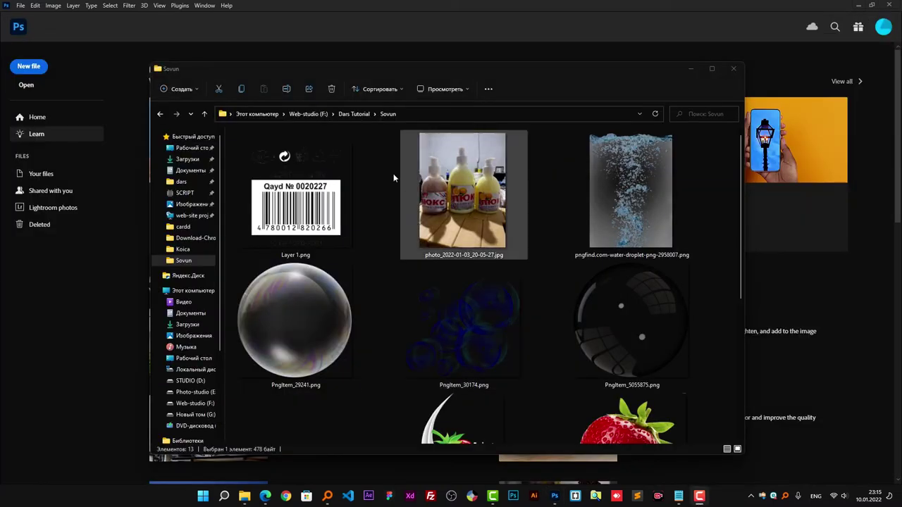
- Read the 140 × 100 mm label sizes in T3.txt, then minimize Notepad and Explorer
scroll(373, 252, "down", 5)
double_click(454, 278)
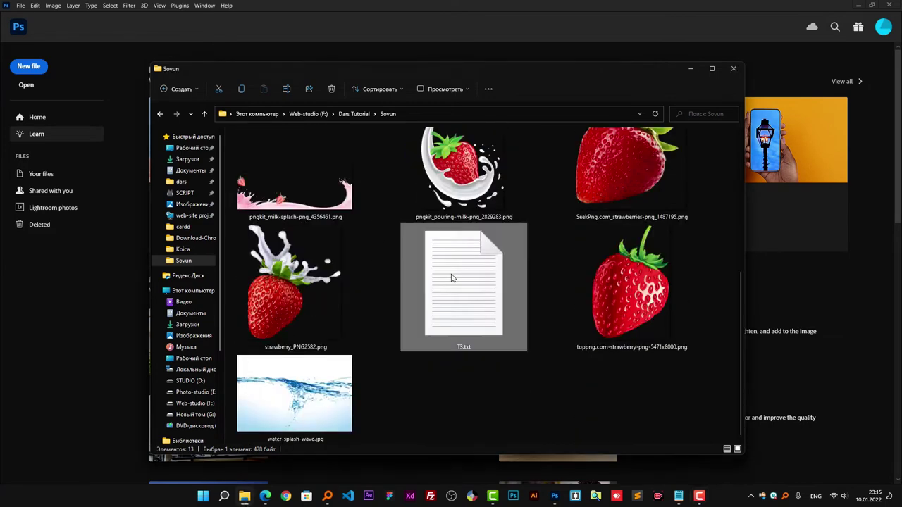
left_click_drag(369, 217, 369, 129)
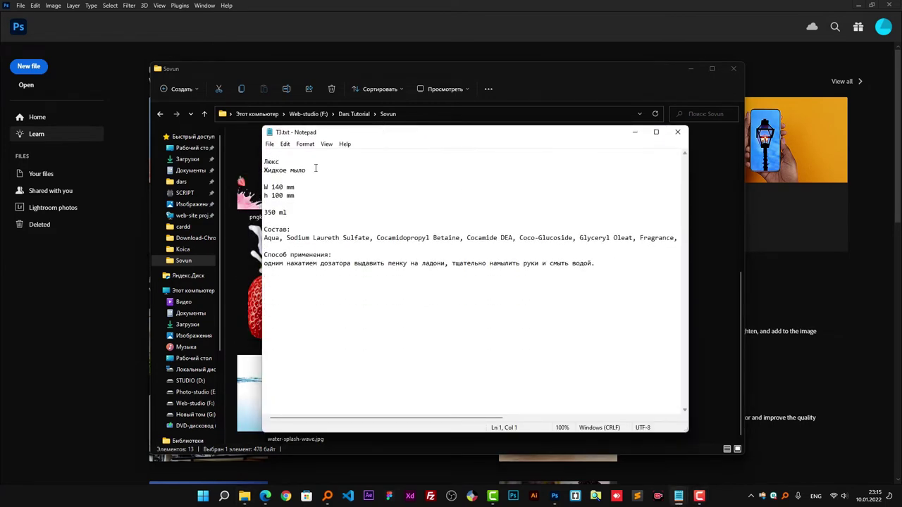
mouse_move(304, 186)
left_mouse_down()
mouse_move(263, 186)
mouse_move(268, 196)
left_mouse_up()
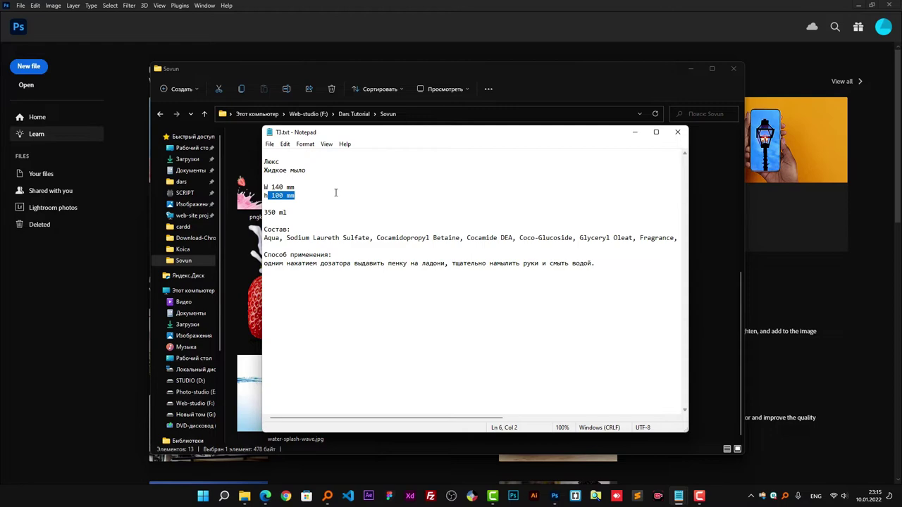
left_click(634, 133)
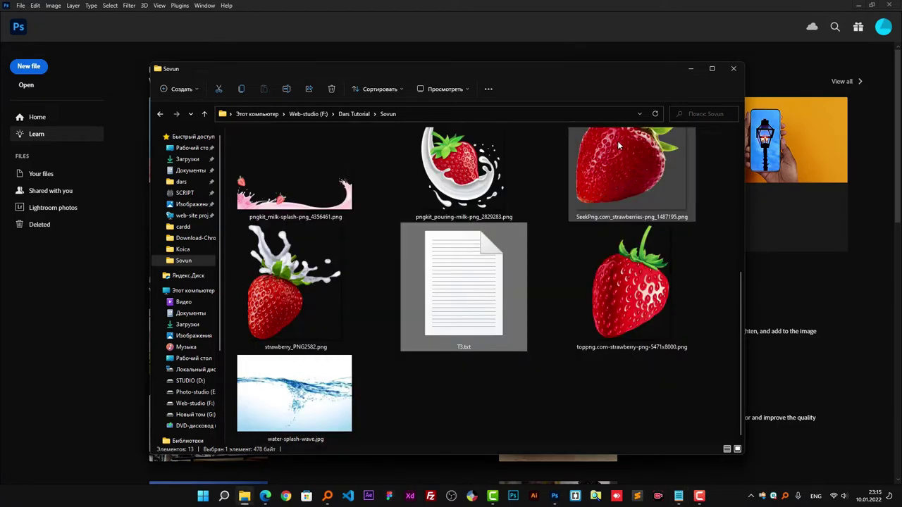
left_click(688, 69)
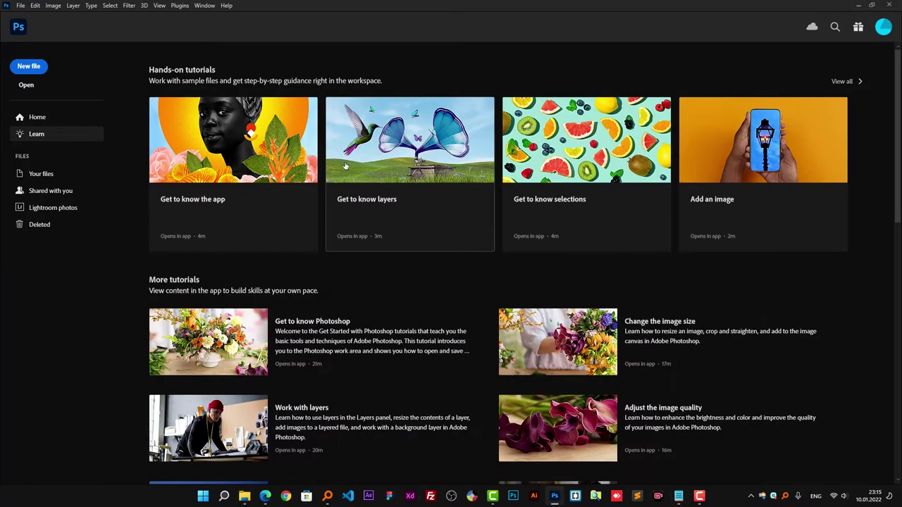
- Create a 140 × 100 mm document, Untitled-1, after rechecking the sizes in the notes
left_click(20, 5)
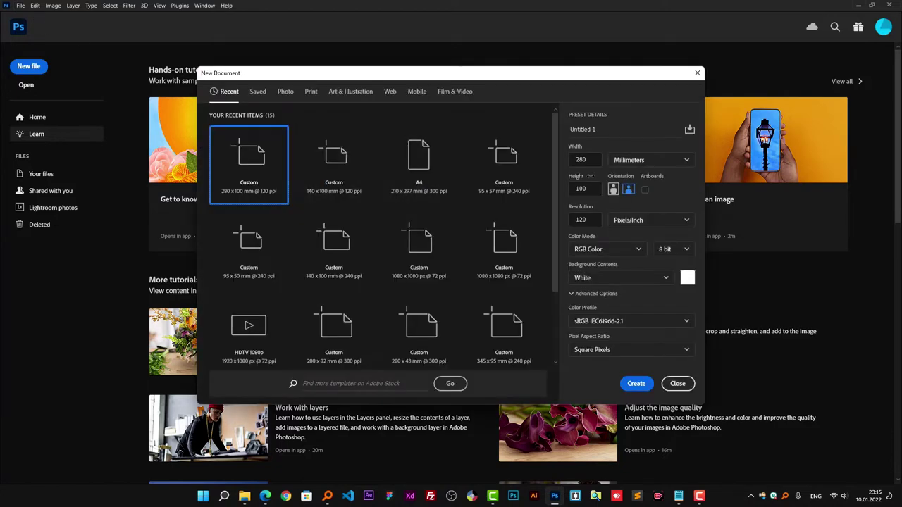
key("alt+Tab")
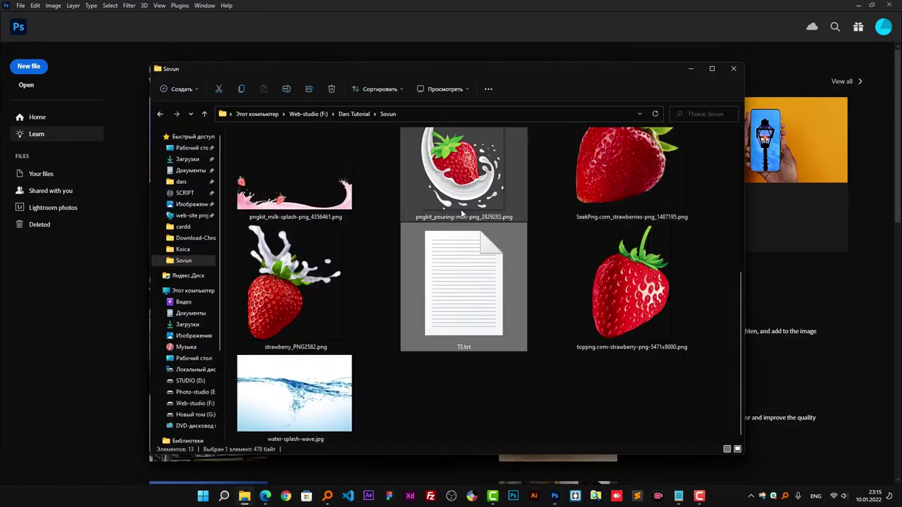
key("alt+Tab")
key("alt+Tab")
key("alt+Tab")
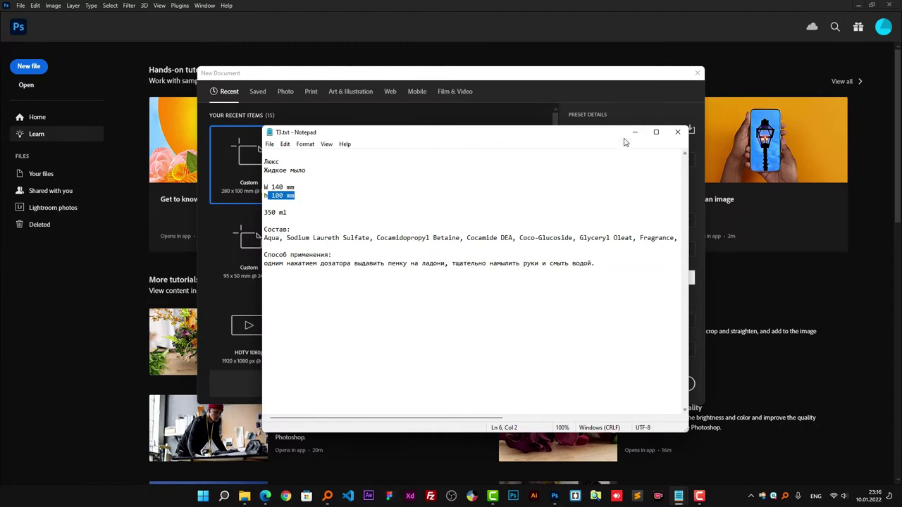
left_click(634, 133)
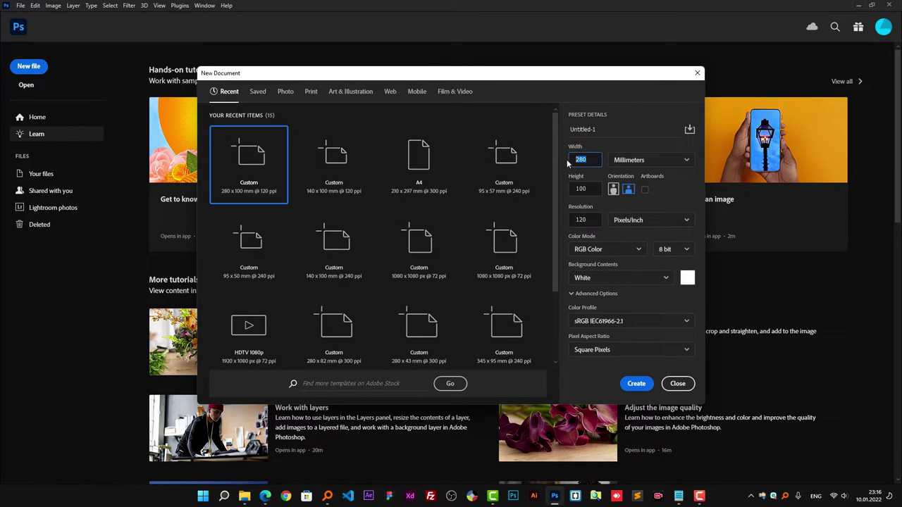
type("140")
key("Tab")
left_click(628, 382)
- Drag ruler guides to mark a margin about 6 mm inside the canvas edges
scroll(428, 274, "up", 1)
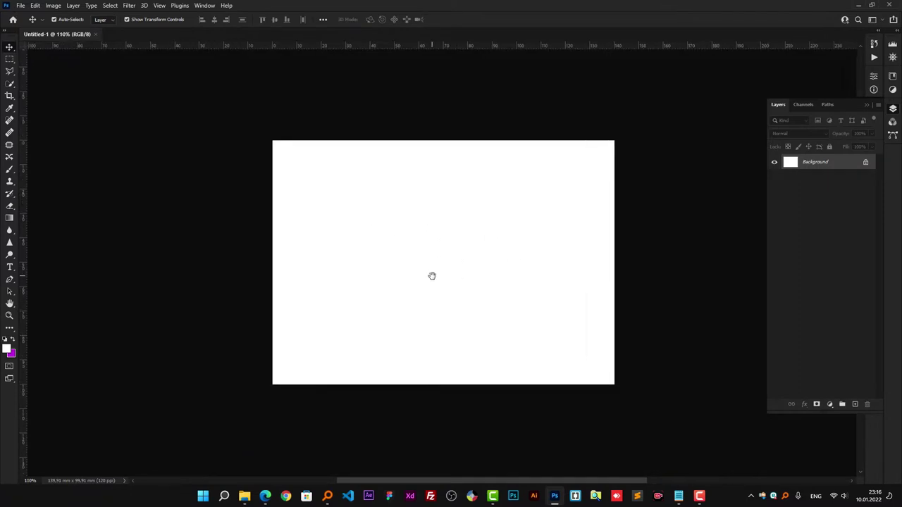
scroll(420, 275, "up", 2)
scroll(420, 275, "up", 2)
scroll(418, 283, "down", 3)
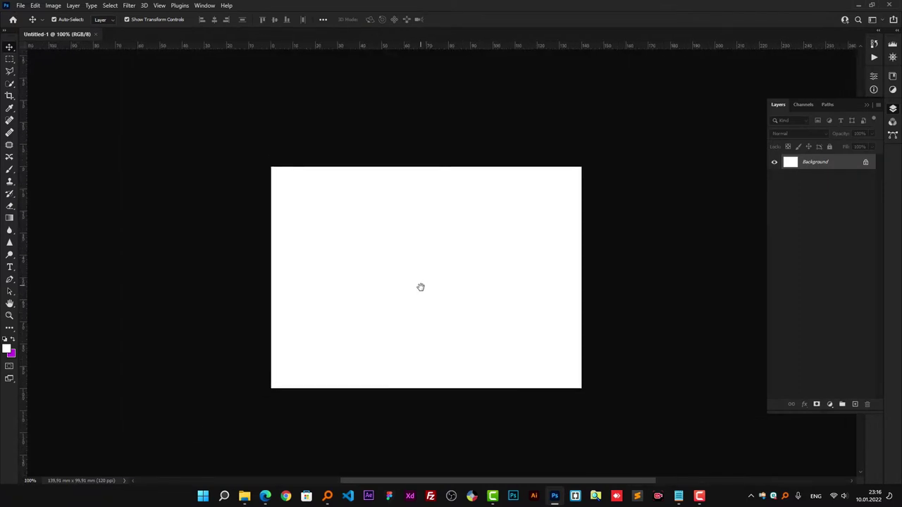
mouse_move(515, 48)
left_mouse_down()
mouse_move(491, 178)
mouse_move(493, 385)
mouse_move(490, 375)
left_mouse_up()
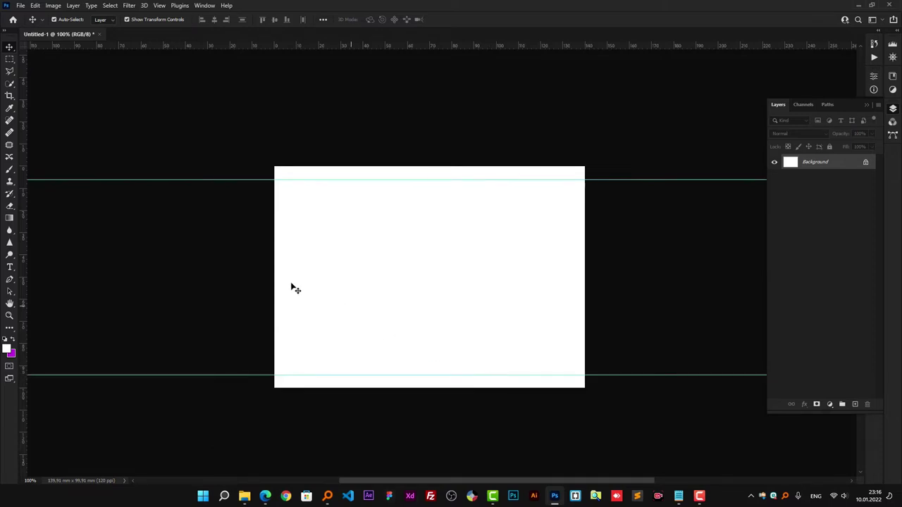
mouse_move(24, 261)
left_mouse_down()
mouse_move(298, 310)
mouse_move(287, 312)
left_mouse_up()
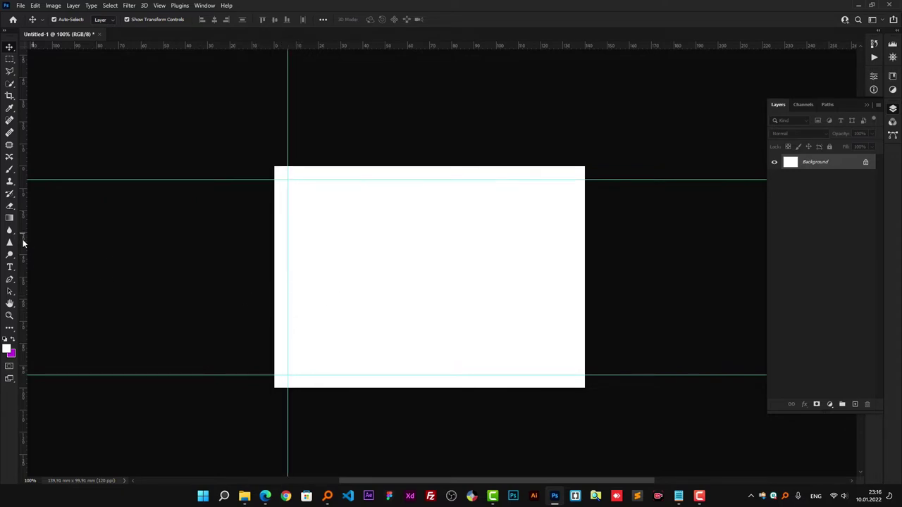
mouse_move(22, 262)
left_mouse_down()
mouse_move(587, 328)
mouse_move(572, 336)
left_mouse_up()
scroll(441, 289, "up", 3)
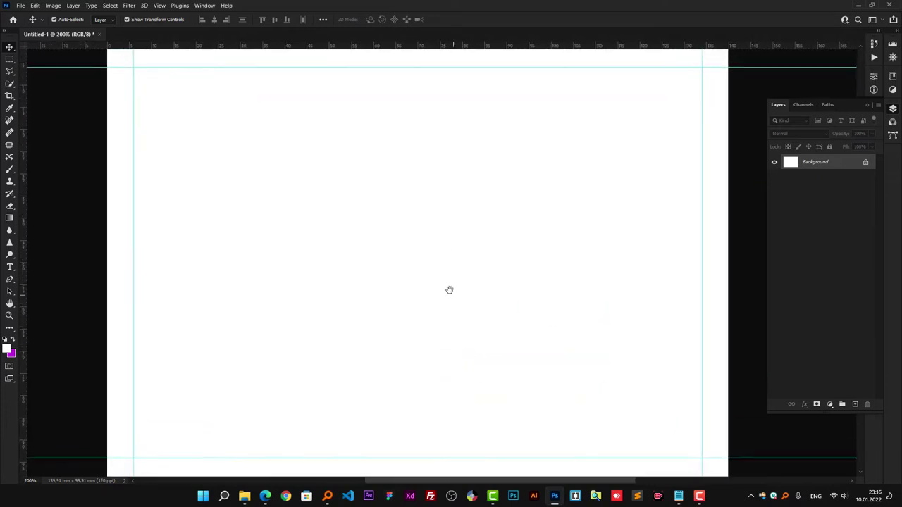
scroll(449, 288, "down", 3)
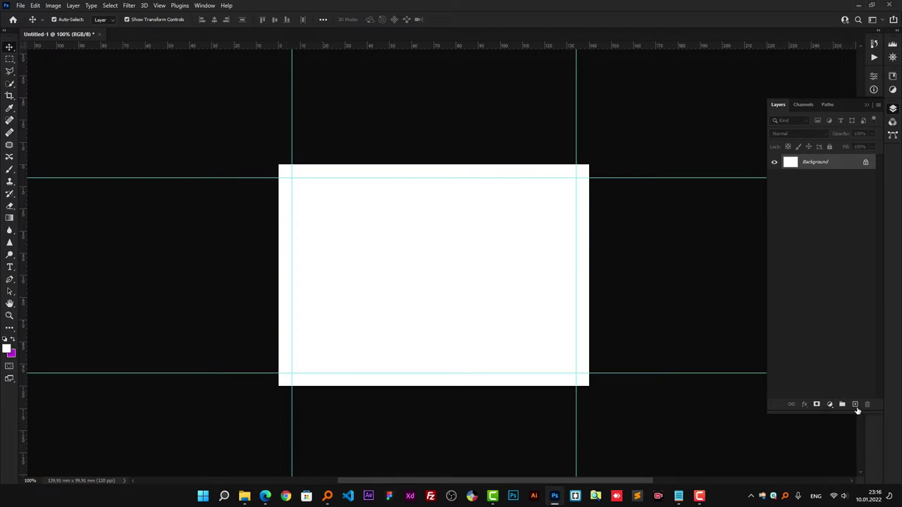
- Add Layer 1, cancel the Solid Color fill layer, and fill Layer 1 with white
left_click(856, 405)
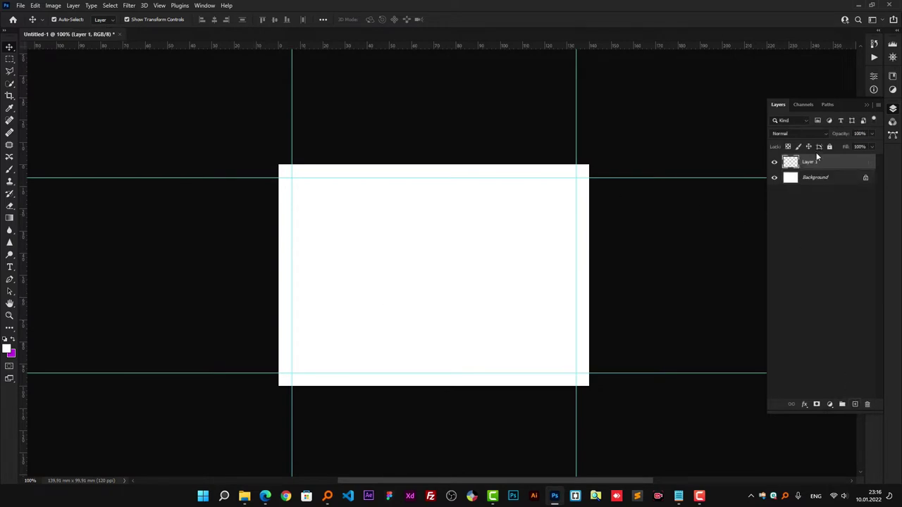
left_click(74, 6)
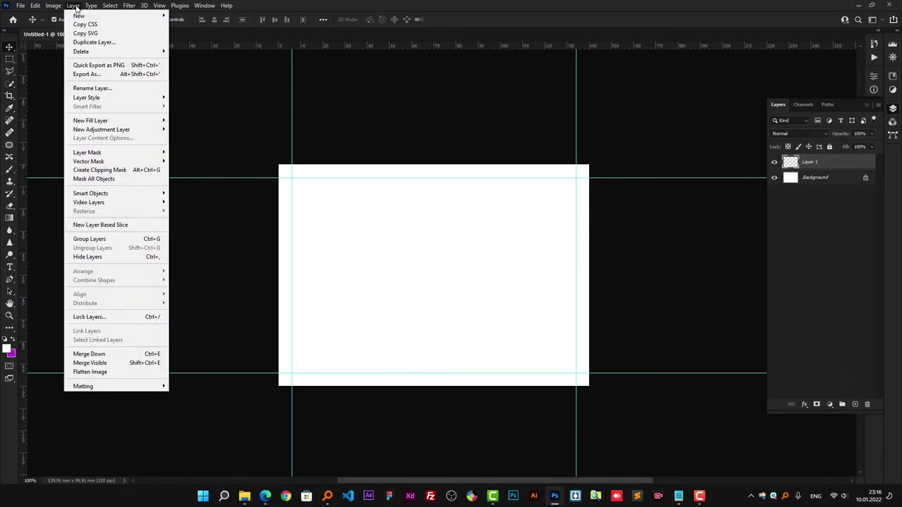
mouse_move(98, 120)
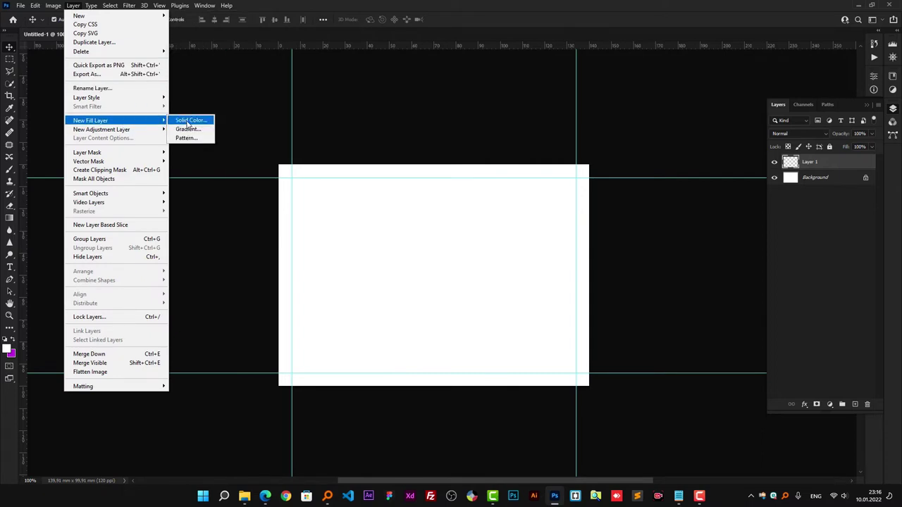
left_click(188, 121)
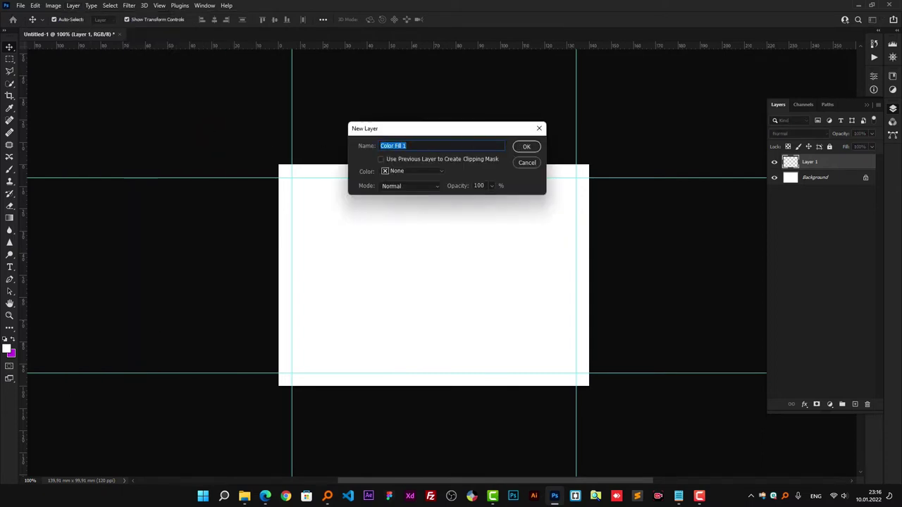
left_click(423, 171)
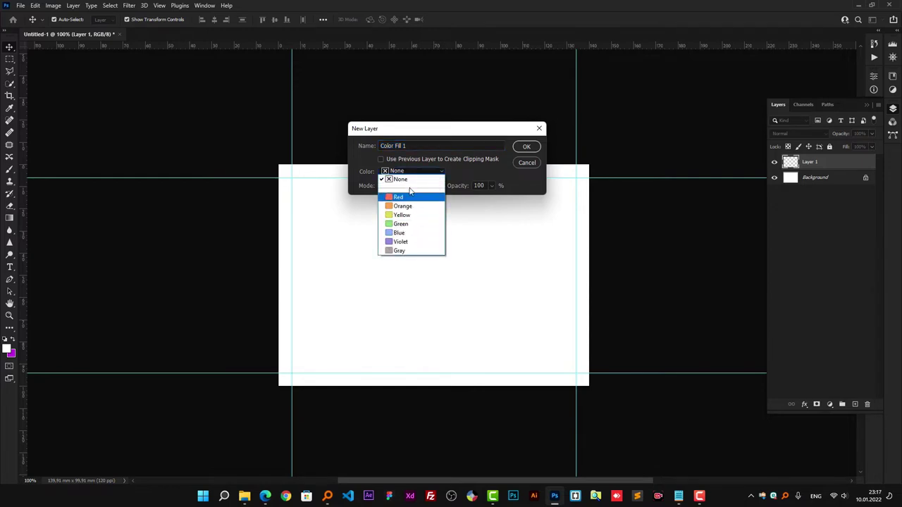
left_click(479, 171)
left_click(521, 163)
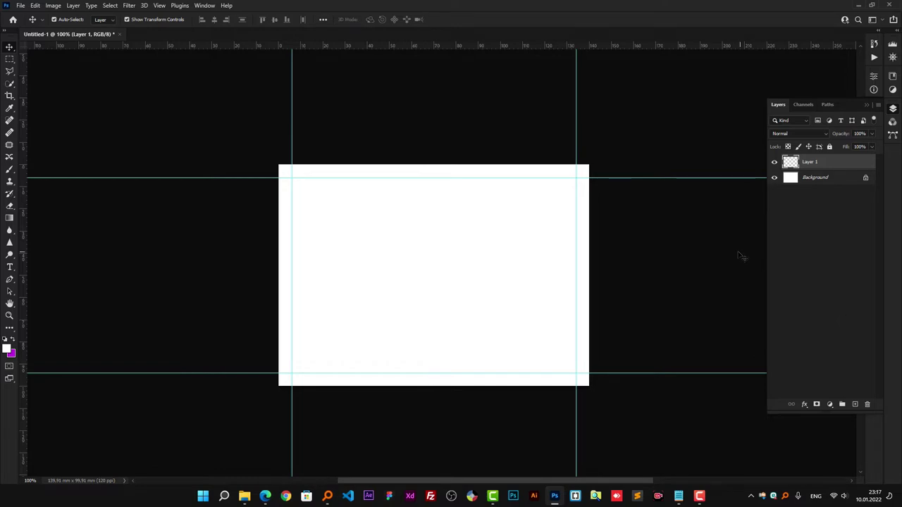
key("alt+BackSpace")
key("x")
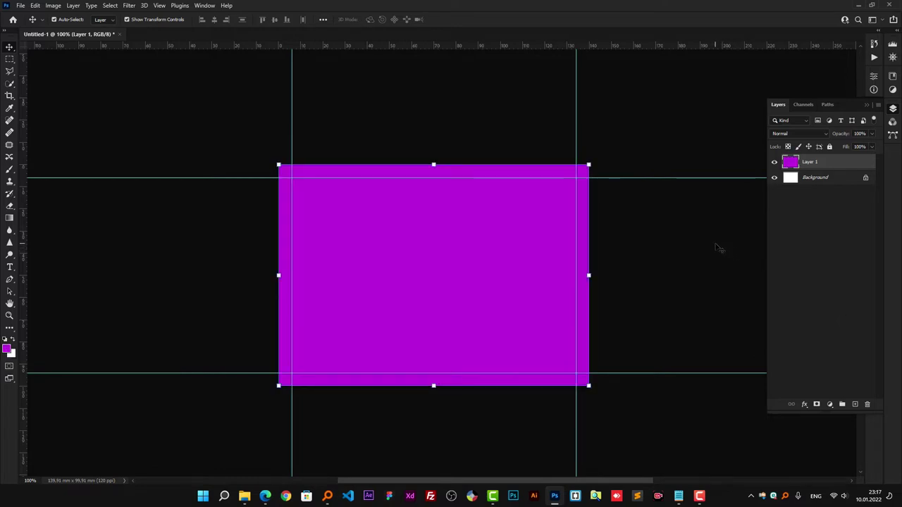
key("ctrl+BackSpace")
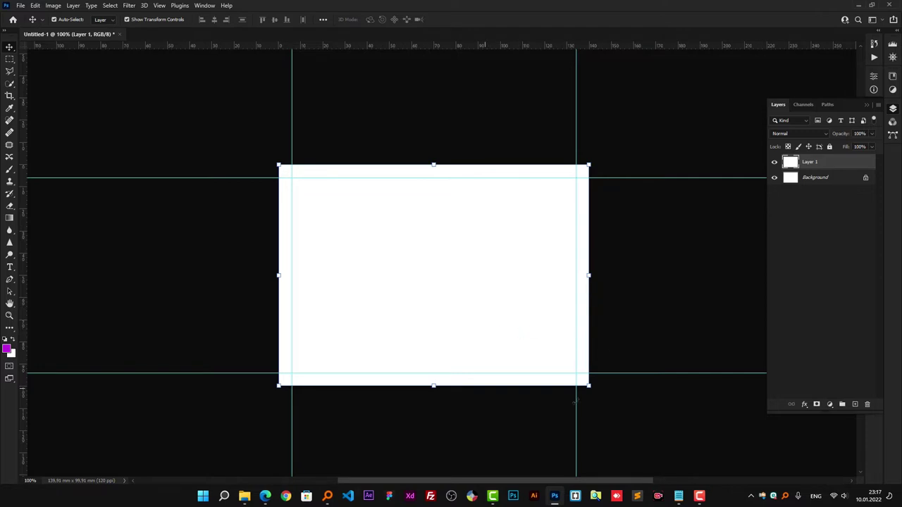
left_click(245, 496)
- Place the strawberry PNG near the canvas top and rasterize its layer
mouse_move(604, 299)
left_mouse_down()
mouse_move(102, 266)
mouse_move(442, 265)
left_mouse_up()
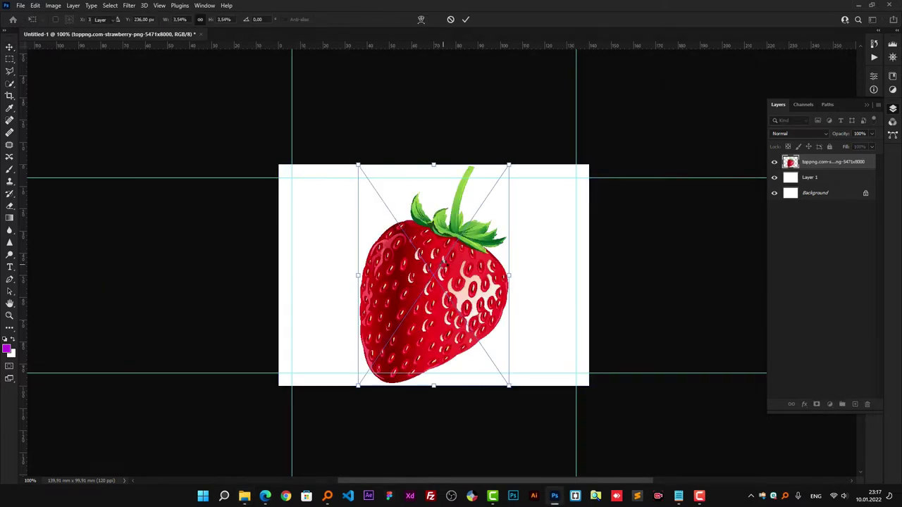
key("Return")
scroll(423, 282, "up", 1)
left_click_drag(422, 298, 427, 273)
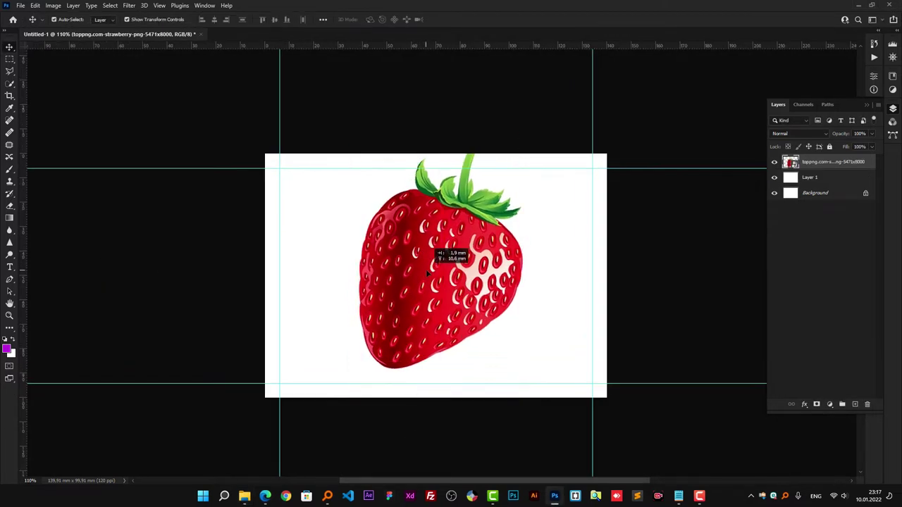
left_click(810, 177)
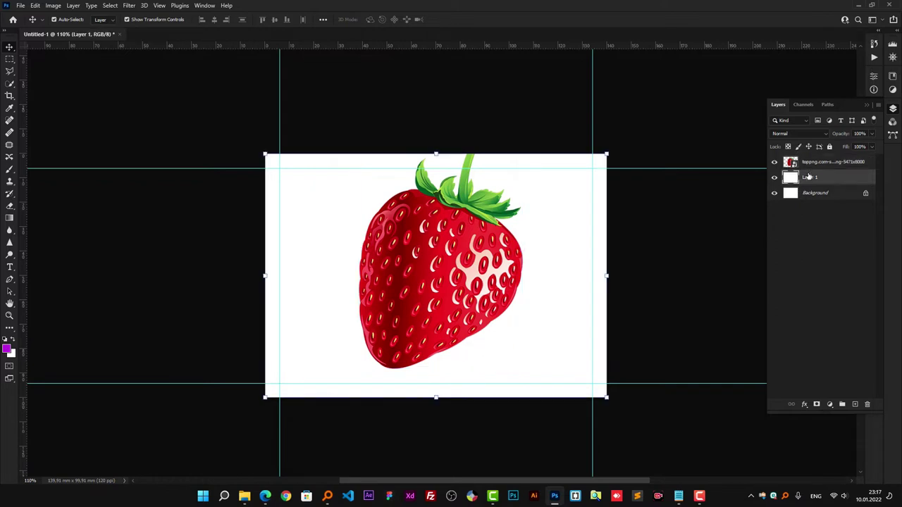
right_click(805, 166)
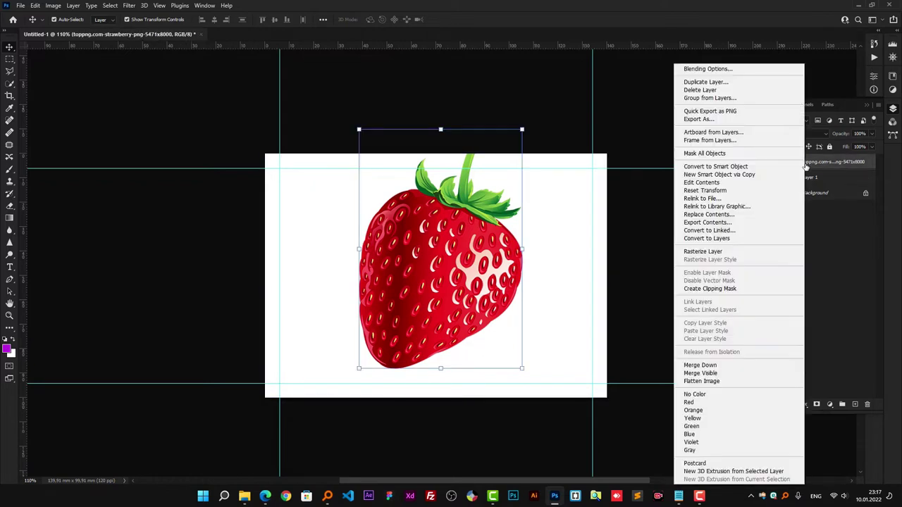
left_click(751, 252)
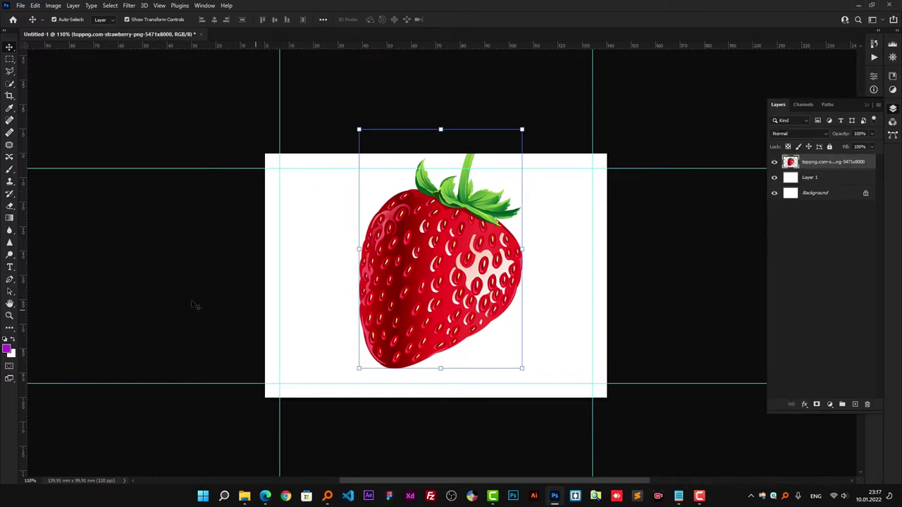
- Sample the strawberry's deep red b20e11 and fill Layer 1 with it
left_click(7, 350)
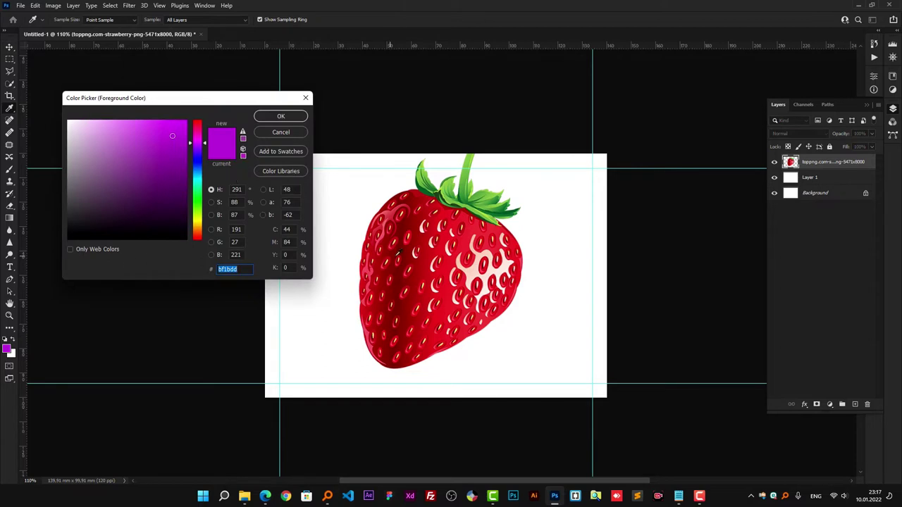
left_click(420, 268)
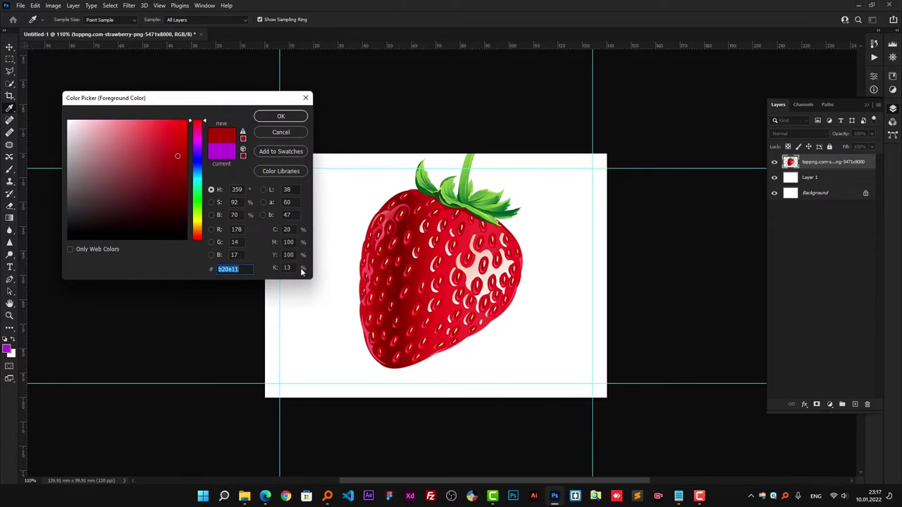
left_click(281, 117)
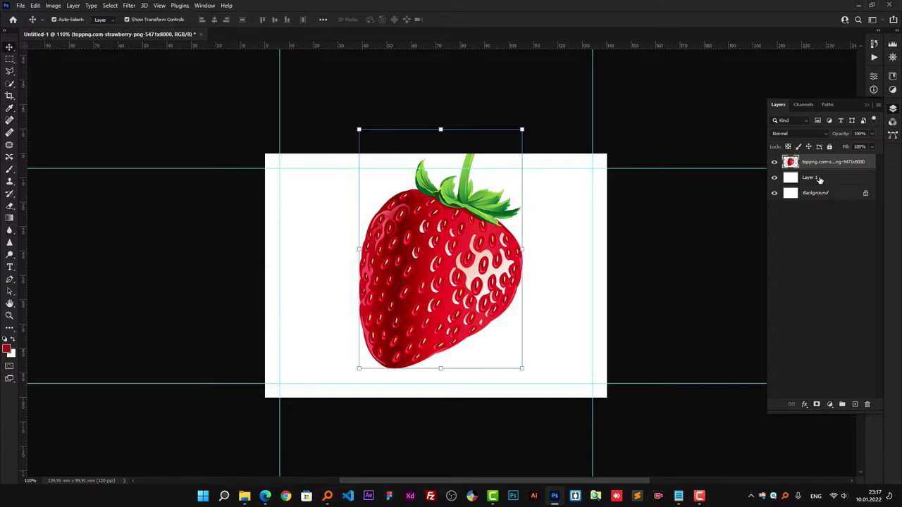
left_click(820, 178)
key("x")
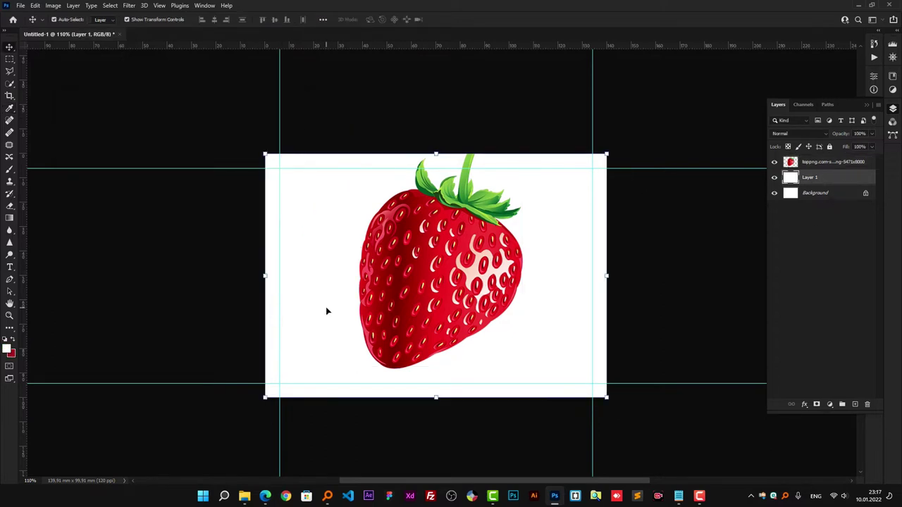
key("ctrl+BackSpace")
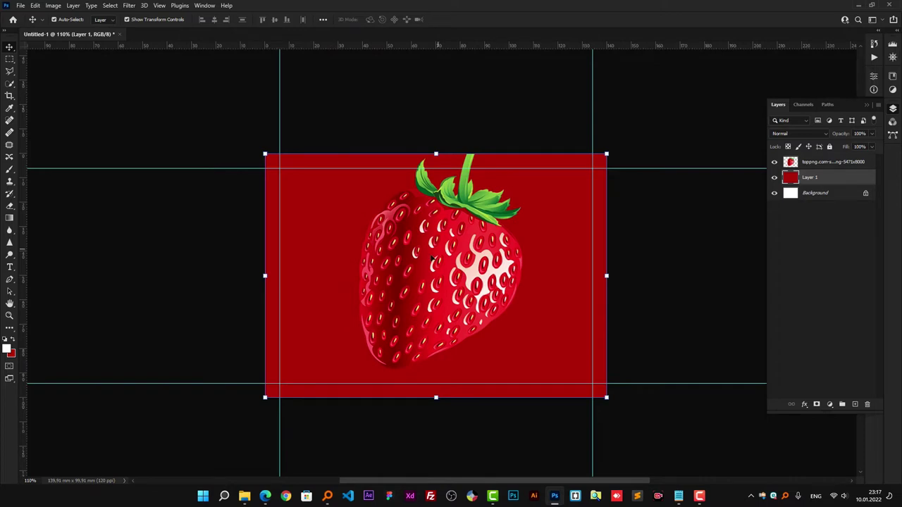
- Hide the strawberry and apply a 50-300mm Zoom lens flare to red Layer 1
left_click(775, 162)
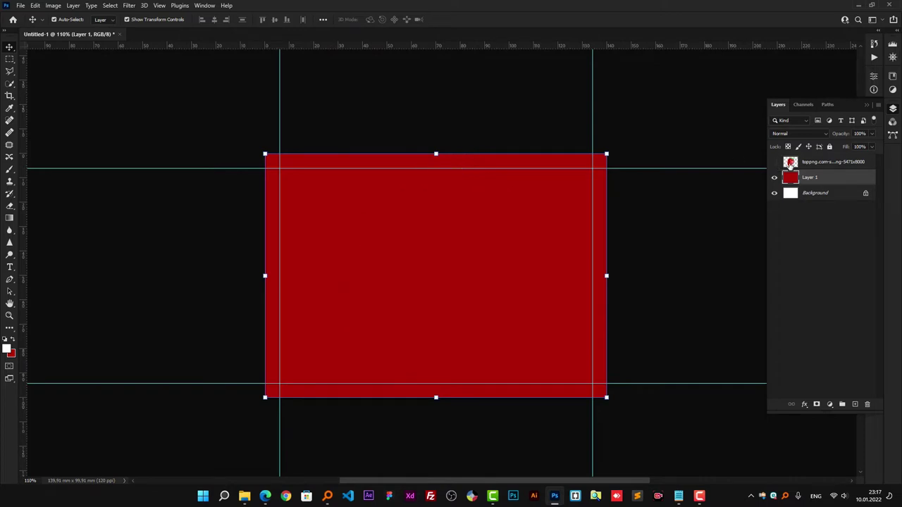
left_click(129, 6)
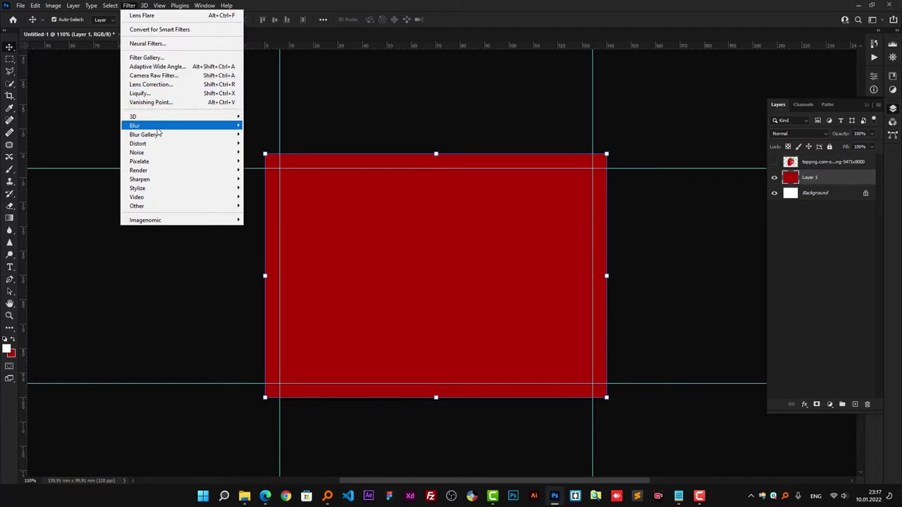
mouse_move(138, 170)
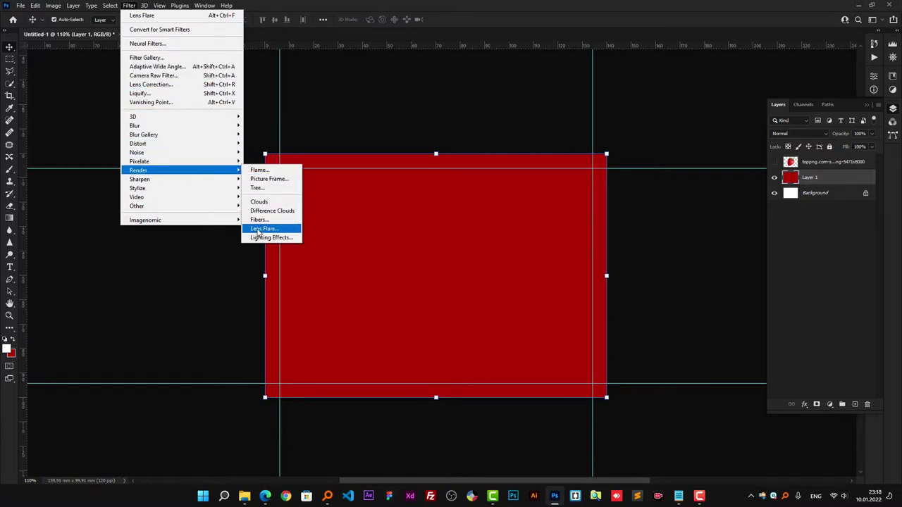
left_click(258, 231)
left_click_drag(602, 235, 607, 223)
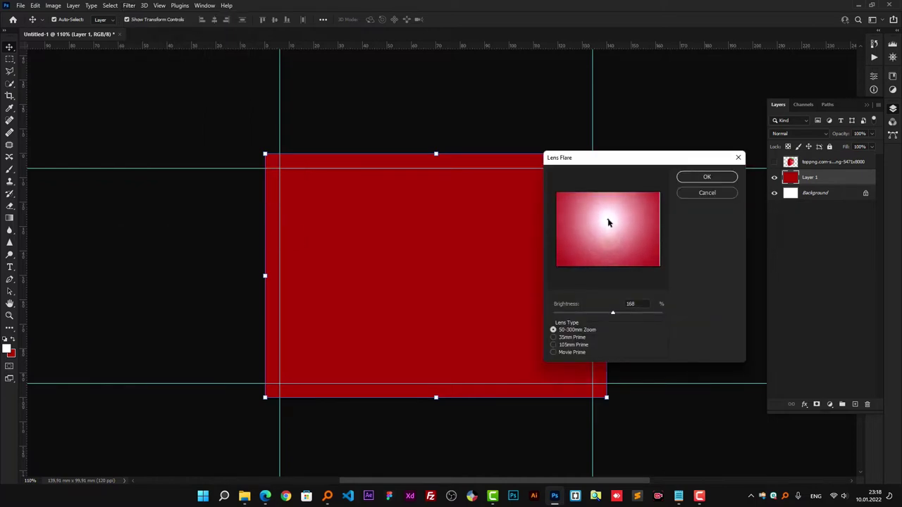
left_click_drag(613, 312, 612, 317)
left_click(587, 337)
left_click(567, 345)
left_click(562, 354)
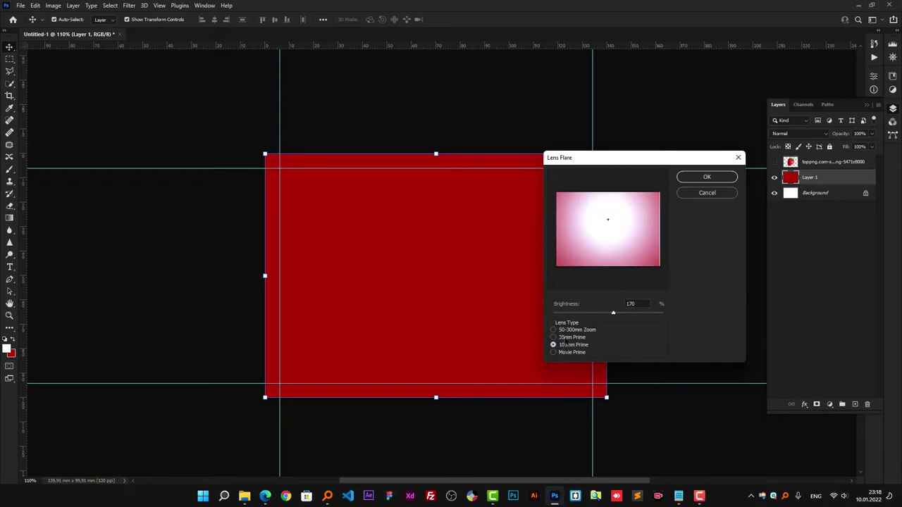
key("Up")
left_click(570, 329)
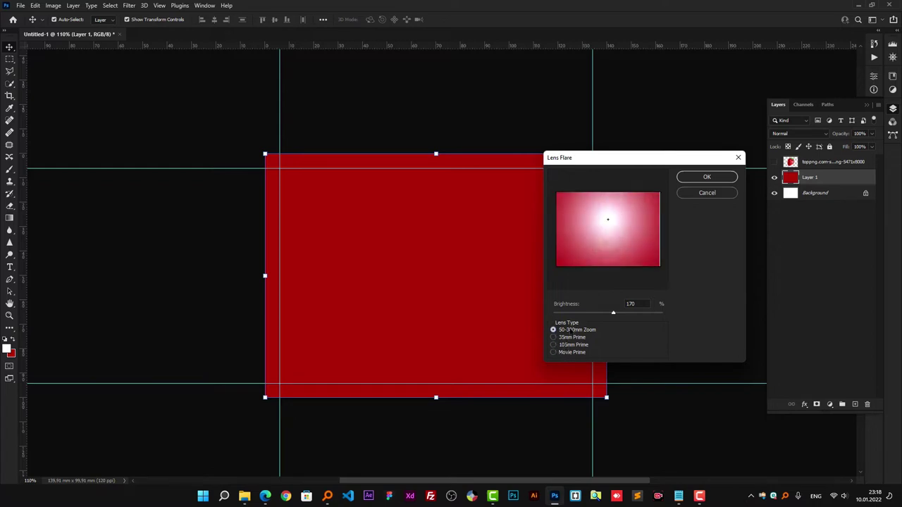
left_click(568, 338)
left_click_drag(616, 318, 612, 318)
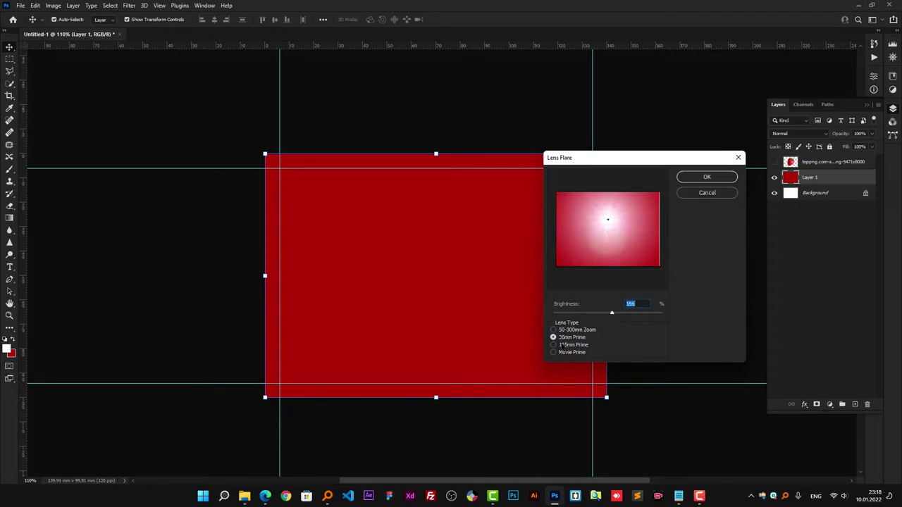
left_click(562, 329)
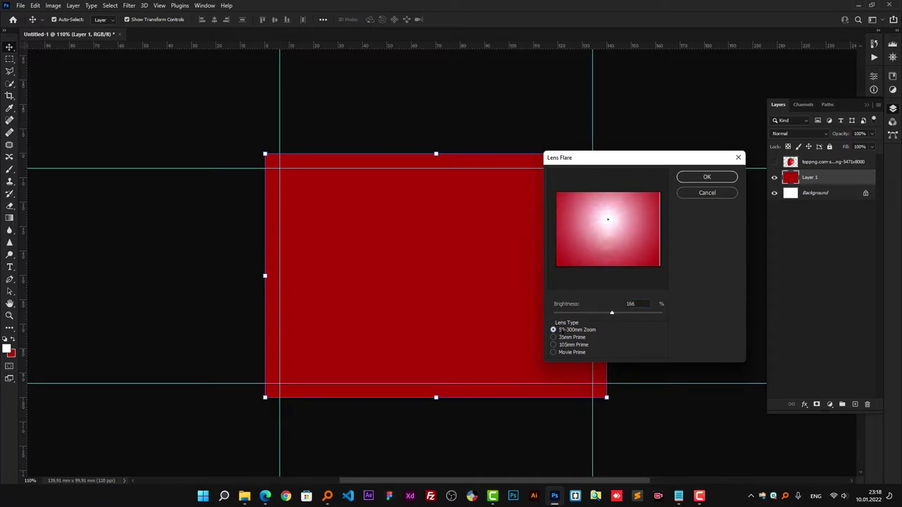
left_click(690, 178)
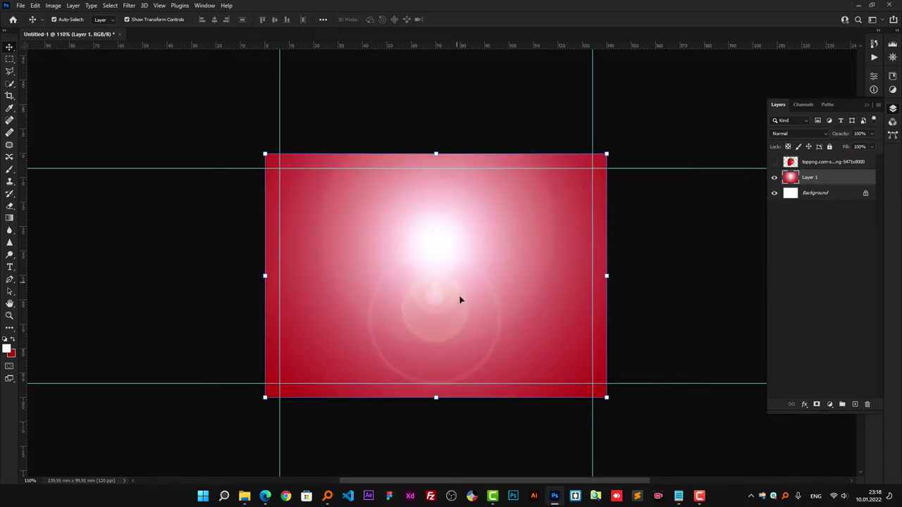
- Lock Layer 1 and hide it, leaving the strawberry hidden and a white canvas
left_click(774, 162)
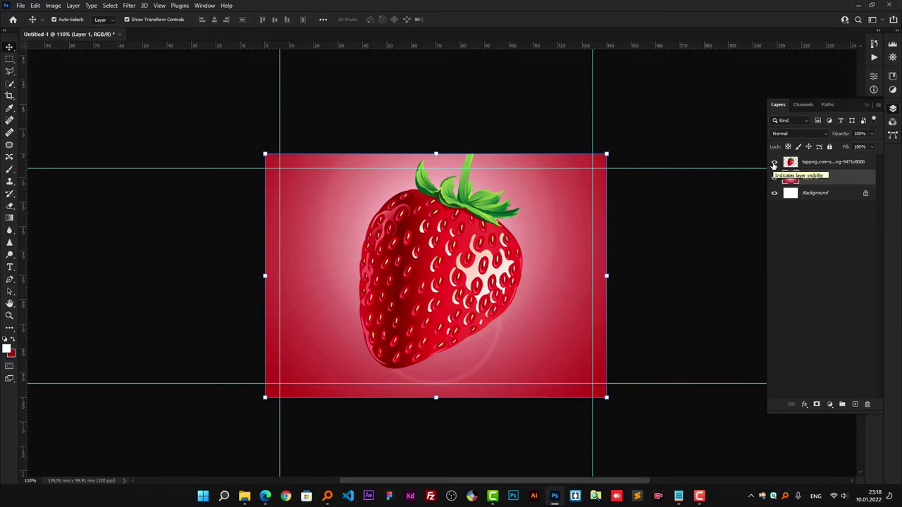
left_click(774, 162)
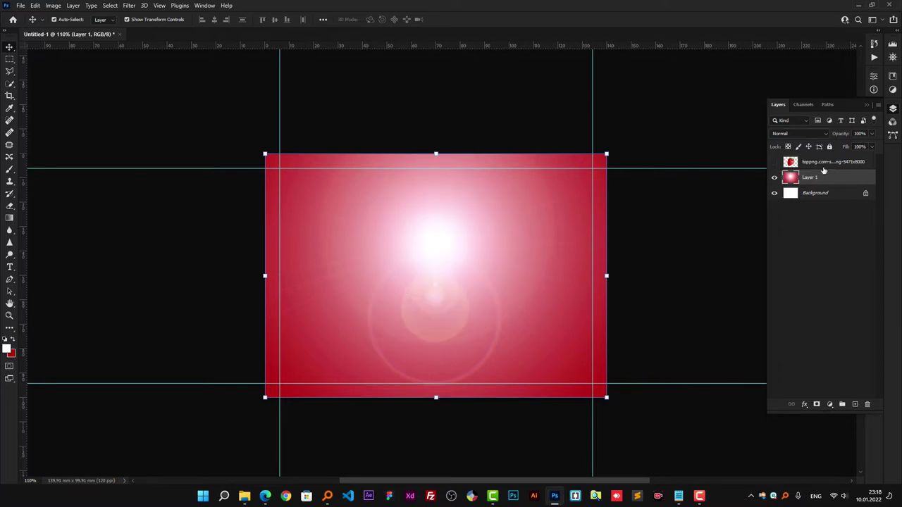
left_click(828, 146)
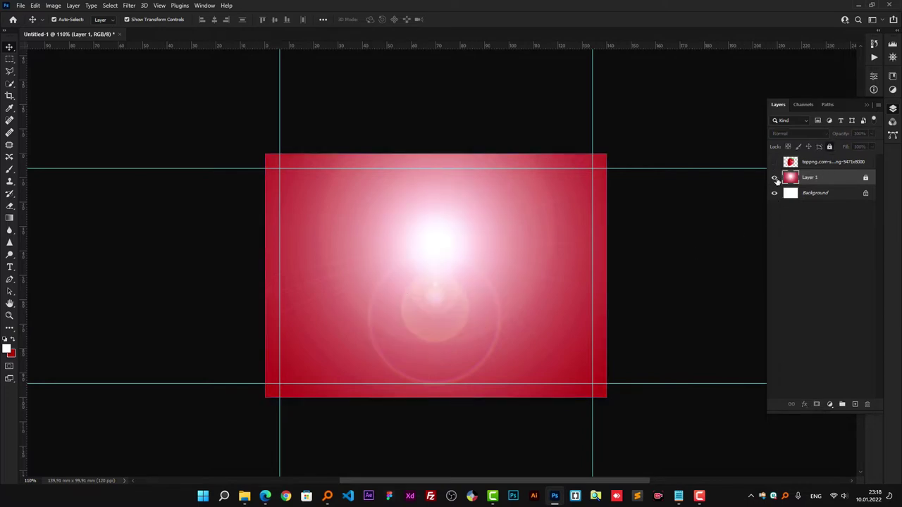
left_click(469, 276)
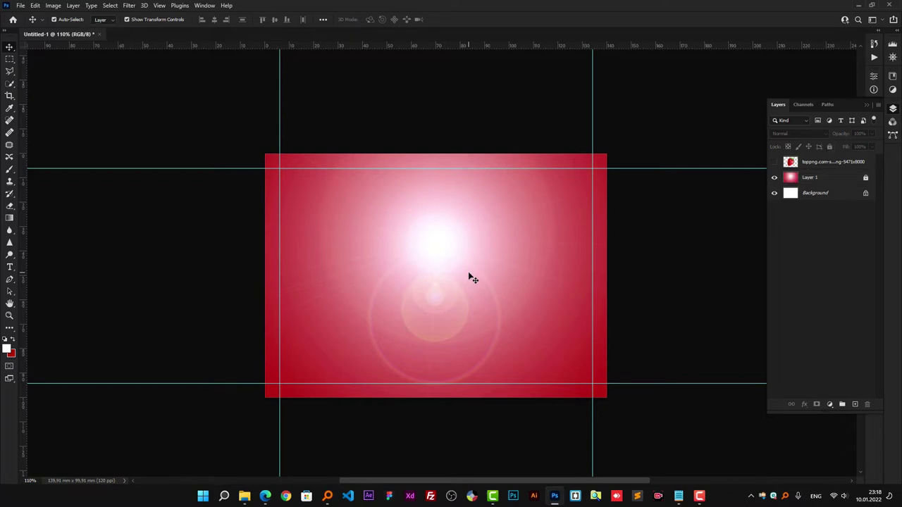
left_click(775, 177)
- Add a new text layer and copy the word Люкс from the notes
key("t")
left_click(383, 245)
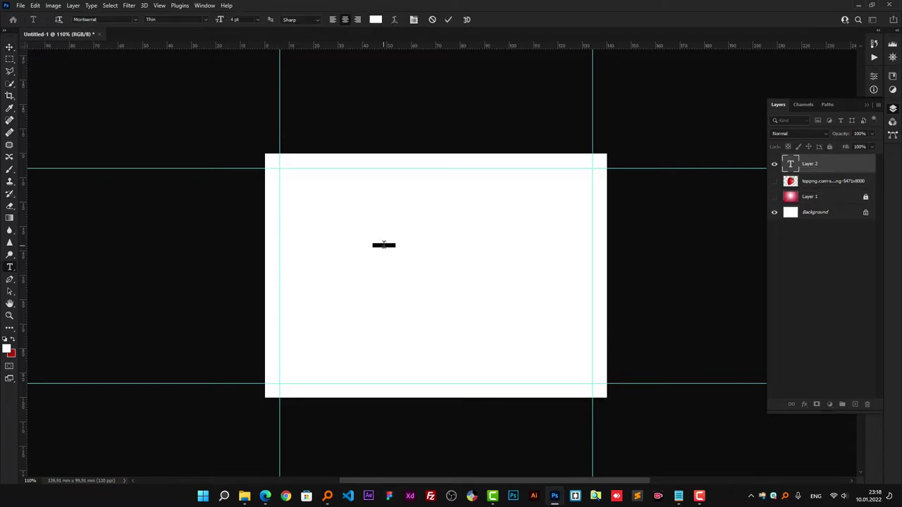
mouse_move(678, 496)
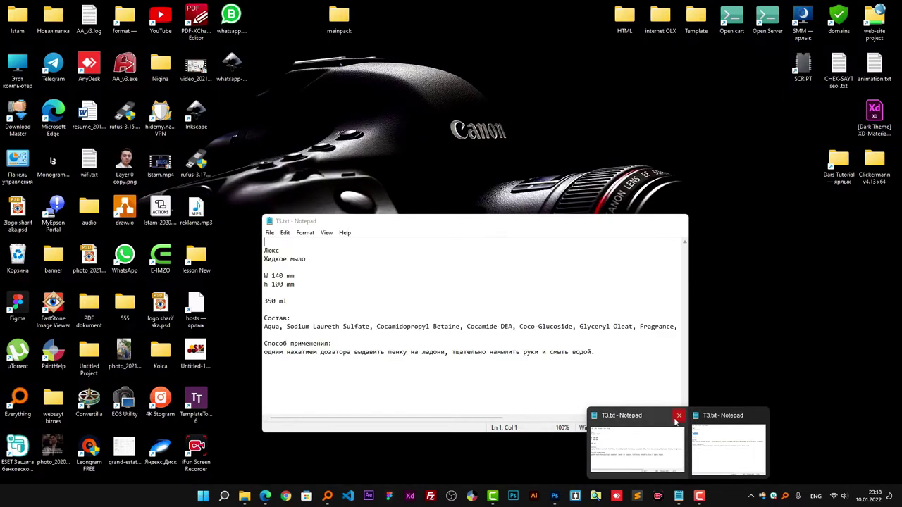
left_click(678, 416)
left_click(679, 437)
left_click_drag(281, 162, 264, 162)
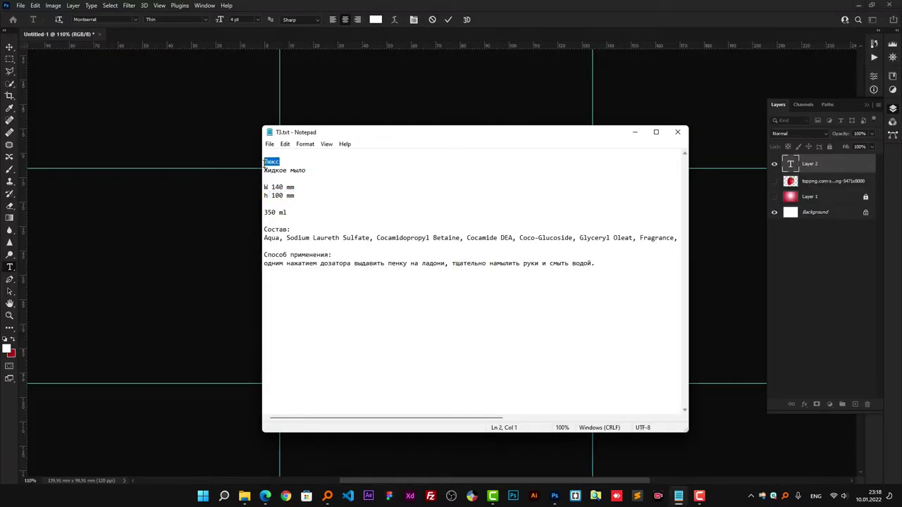
left_click(634, 132)
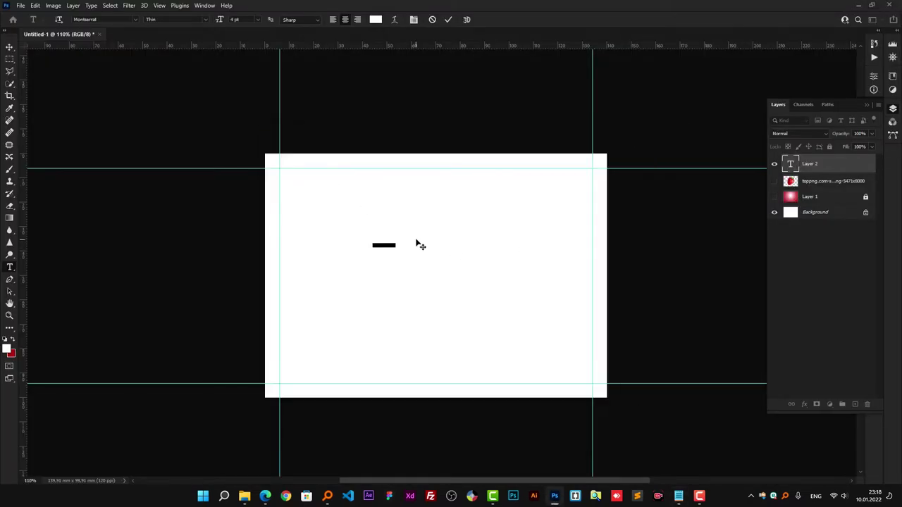
- Set the Люкс title text to 64 pt and commit it
double_click(384, 246)
left_click_drag(217, 21, 244, 24)
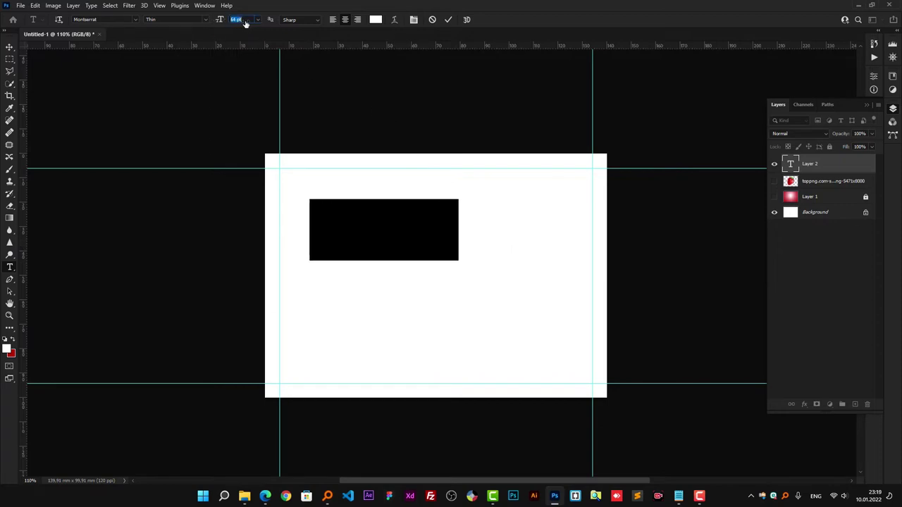
left_click(446, 20)
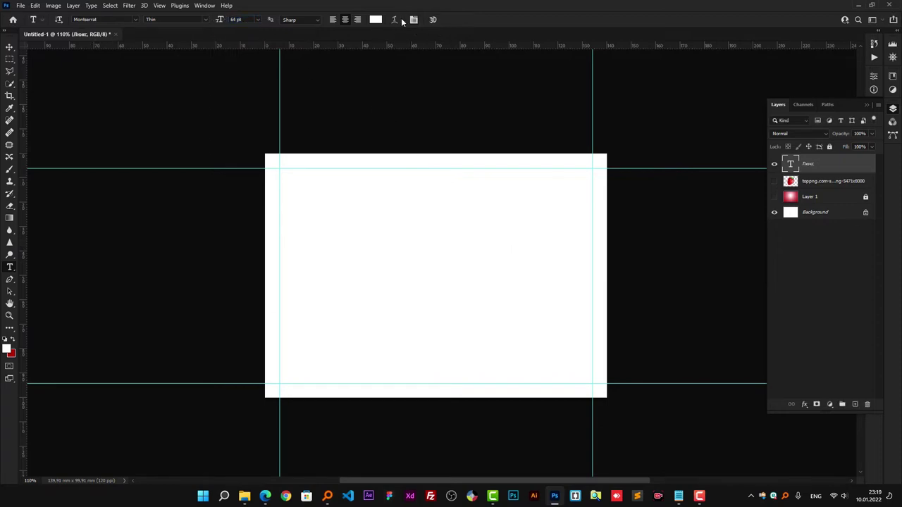
key("v")
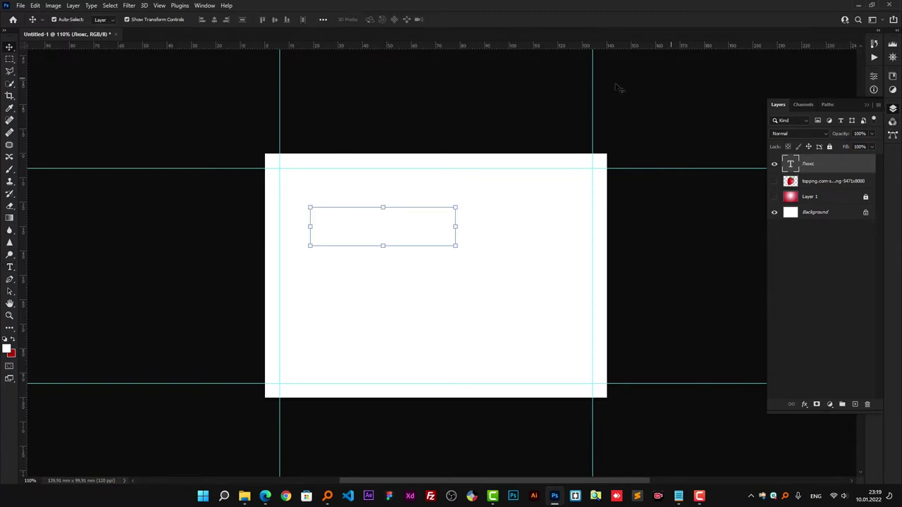
key("t")
- Colour the whole title dark red #460f0f
left_click(392, 221)
key("ctrl+a")
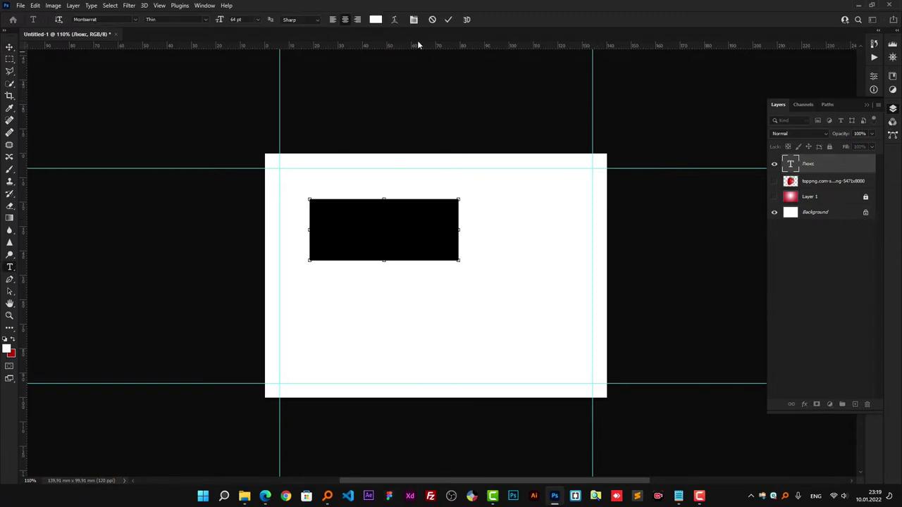
left_click(376, 19)
left_click(161, 207)
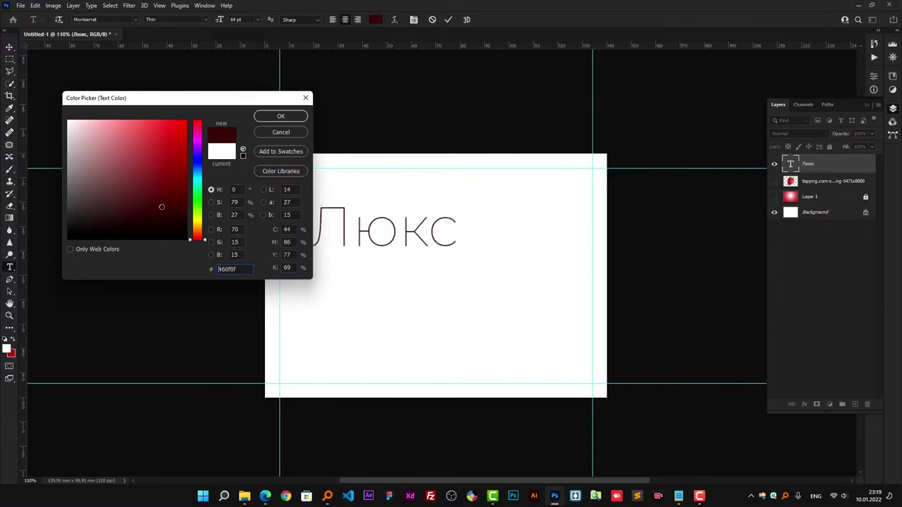
left_click(281, 116)
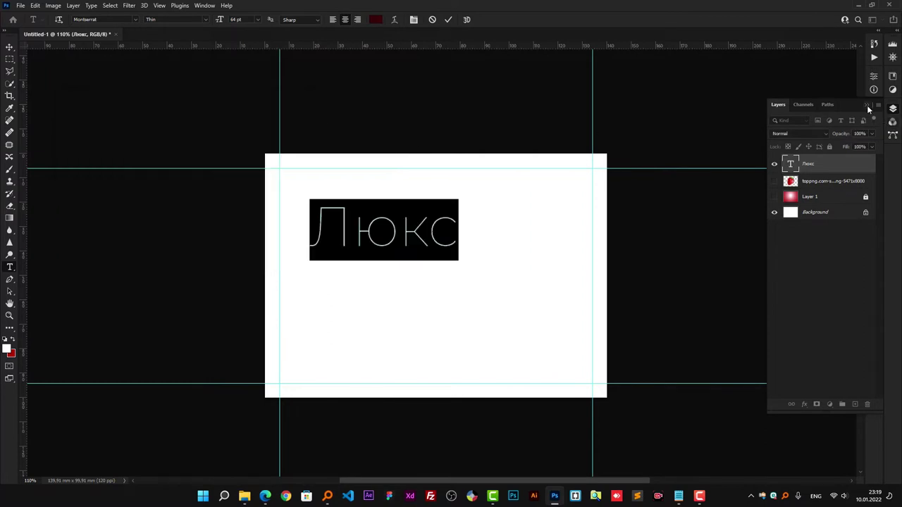
- Set the title in Haettenschweiler with All Caps and commit the edits
left_click(867, 105)
left_click(873, 127)
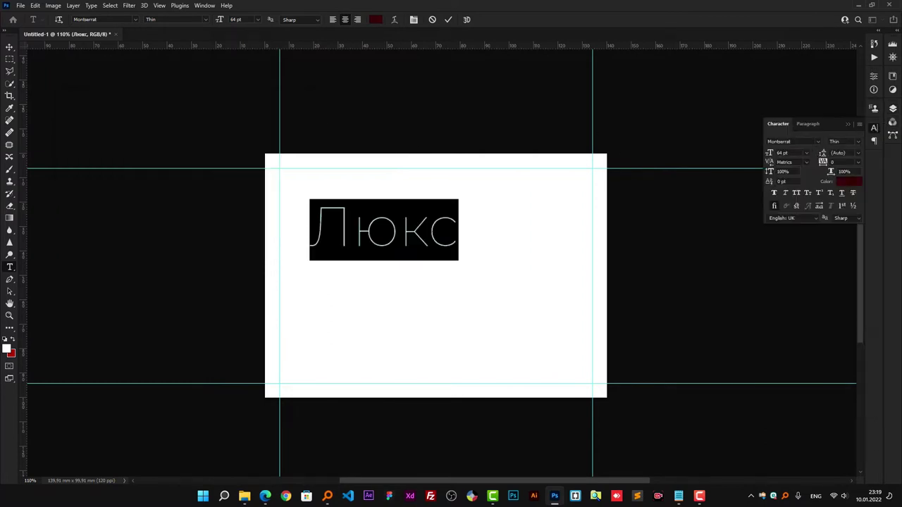
left_click(858, 144)
left_click(820, 145)
left_click(817, 144)
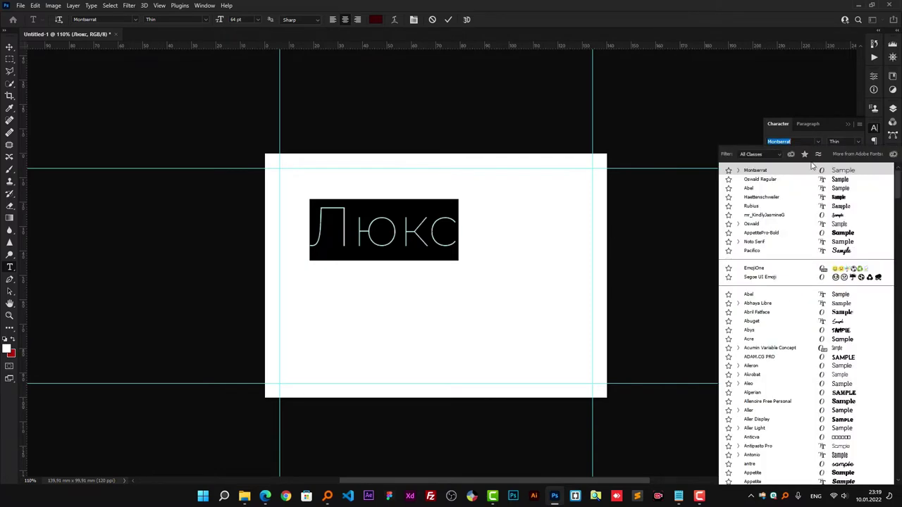
left_click(801, 198)
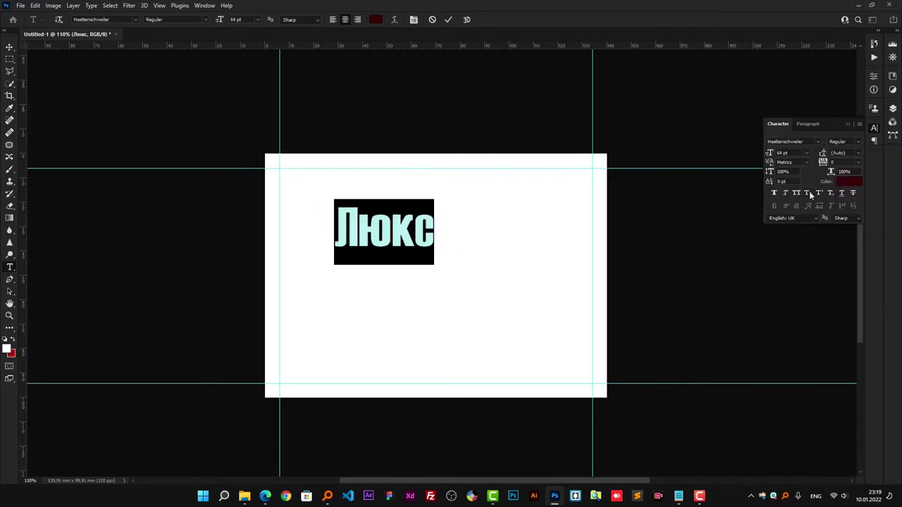
left_click(798, 193)
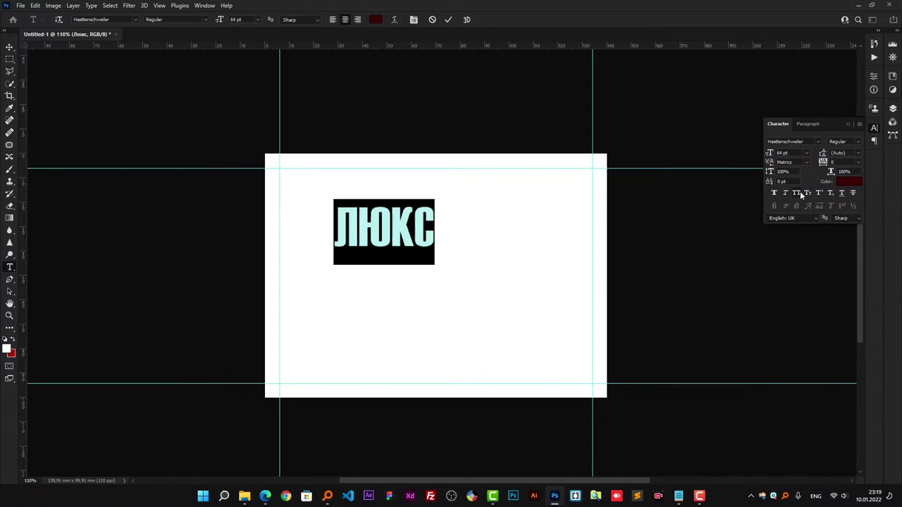
left_click(449, 20)
- Move the ЛЮКС title toward the label centre and show the red flare background again
key("v")
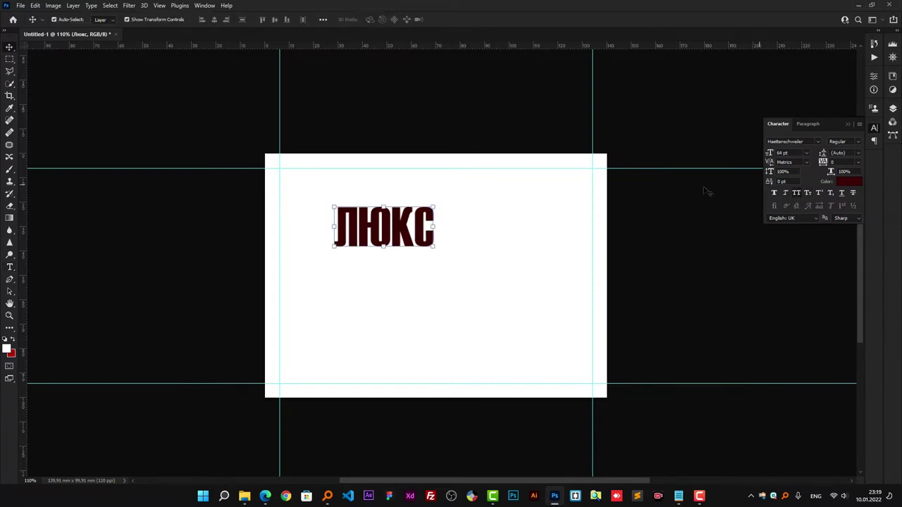
left_click_drag(409, 233, 460, 238)
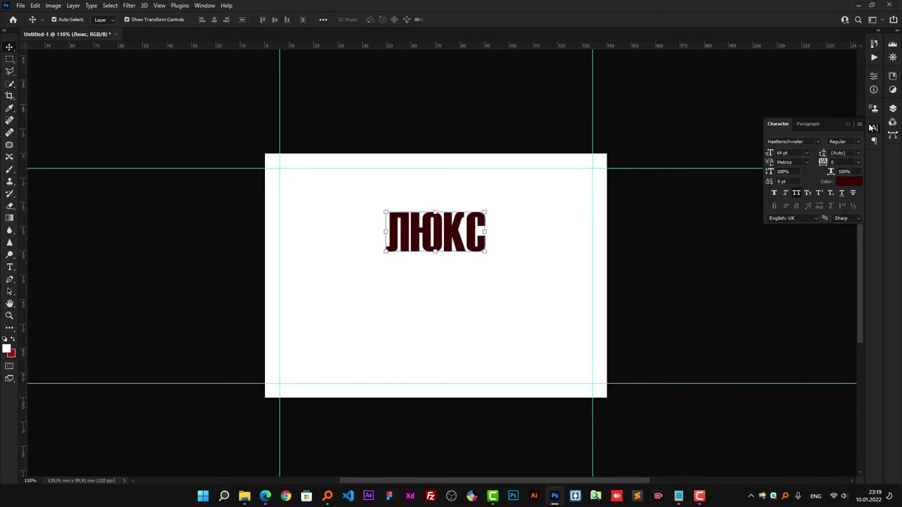
left_click(874, 127)
left_click(893, 107)
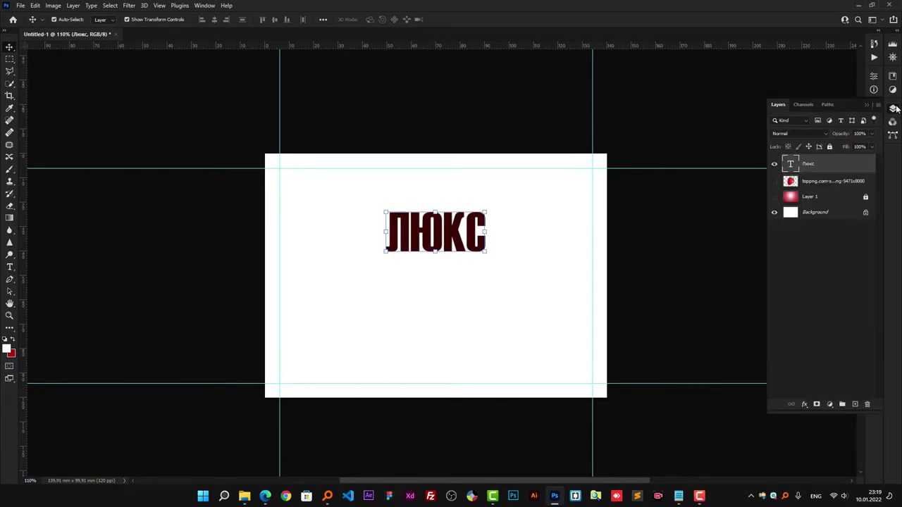
left_click(775, 198)
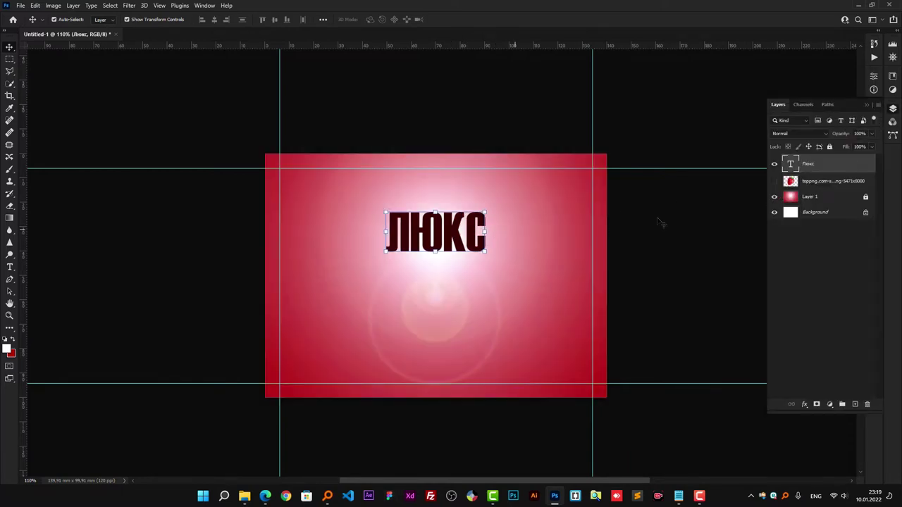
- Add a Color Overlay effect to the ЛЮКС title
left_click(805, 405)
left_click(814, 391)
left_click_drag(315, 143, 302, 52)
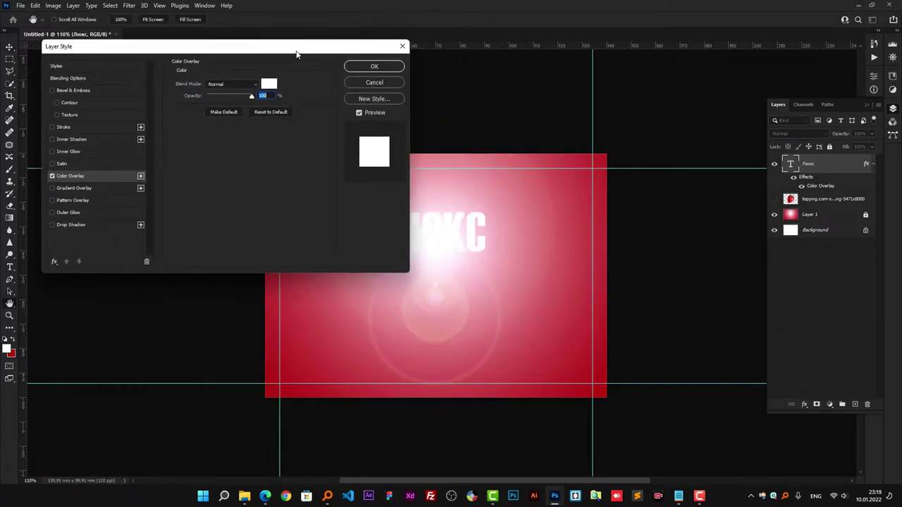
left_click_drag(302, 52, 274, 75)
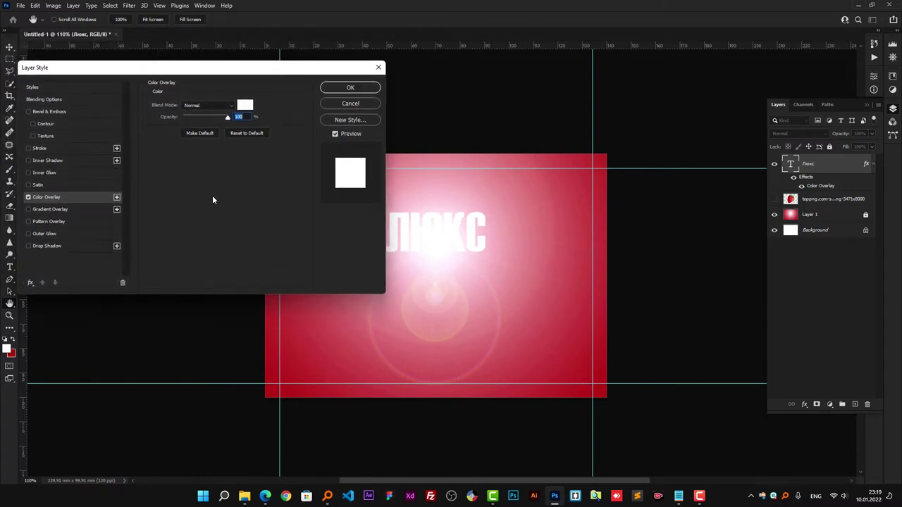
- Add a 19% opacity, 9 px drop shadow, then enable Bevel & Emboss
left_click(67, 245)
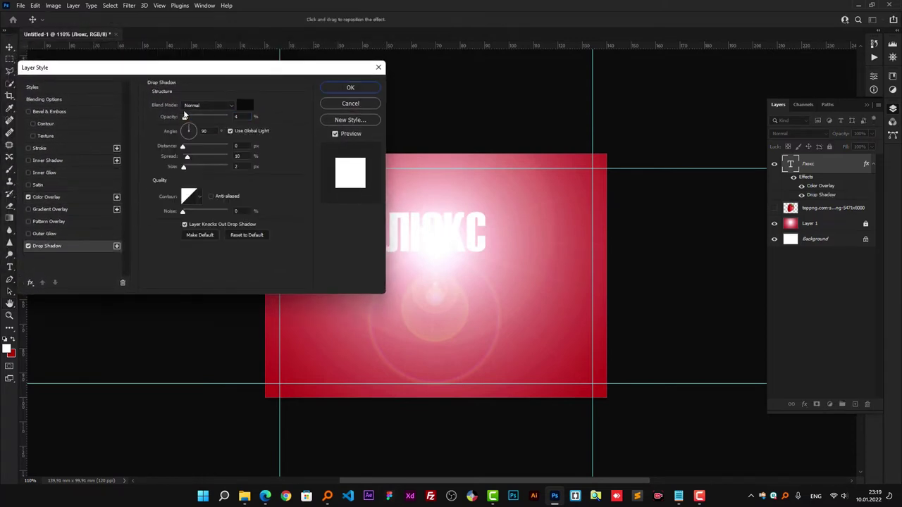
left_click_drag(189, 120, 191, 119)
left_click_drag(184, 169, 188, 169)
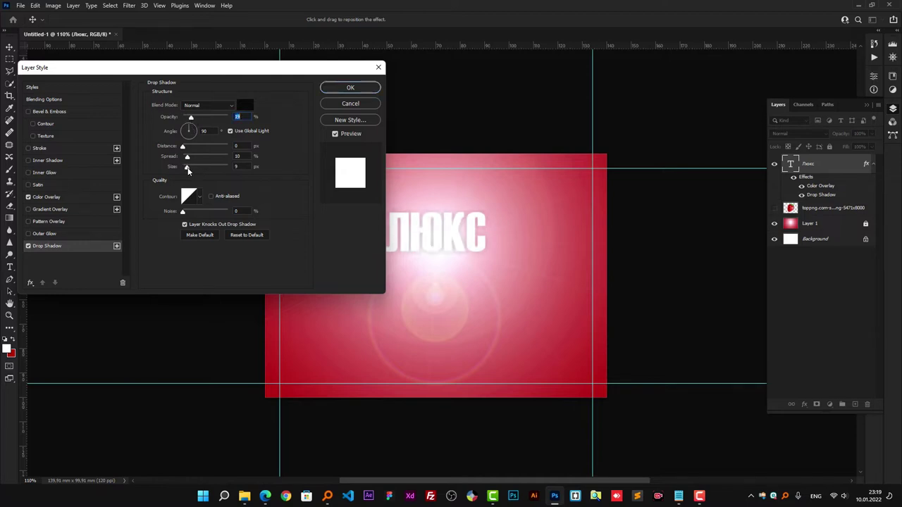
left_click(52, 100)
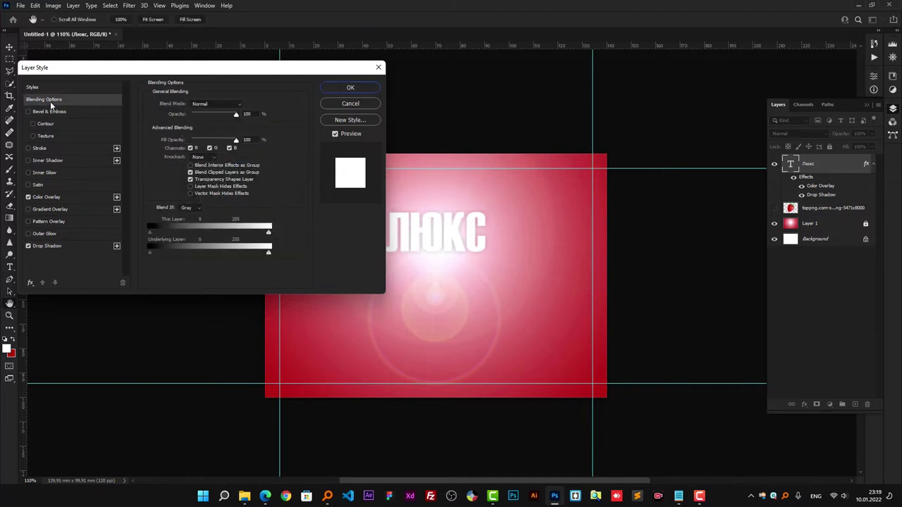
left_click(77, 112)
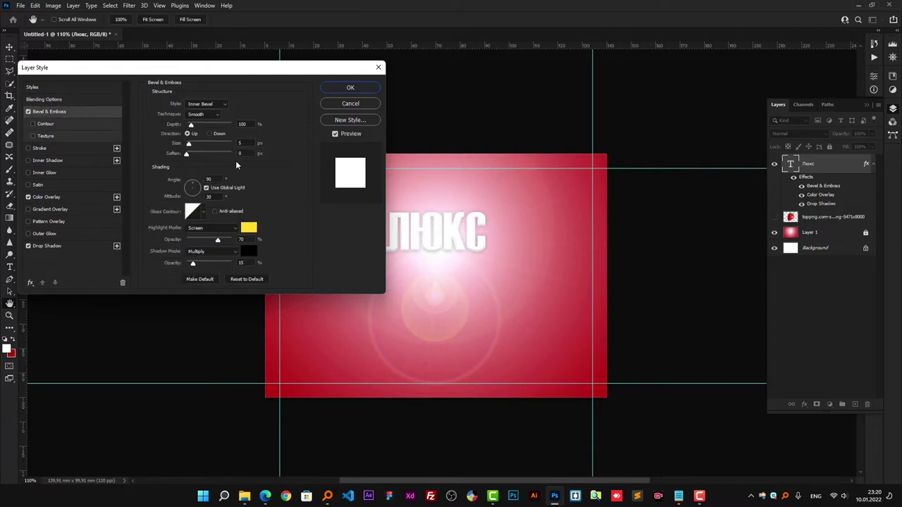
- Make the bevel highlight white #ffffff and soften the bevel to 1 px
left_click(248, 227)
type("ffffff")
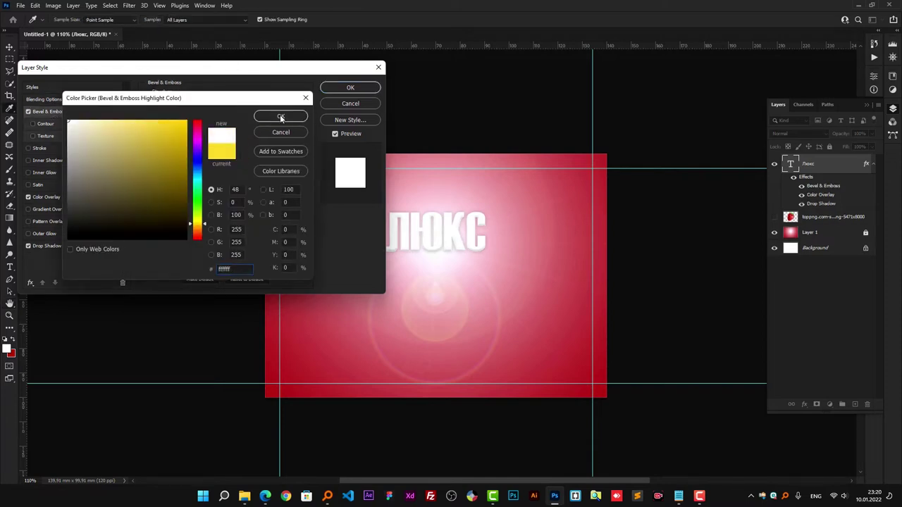
left_click(281, 117)
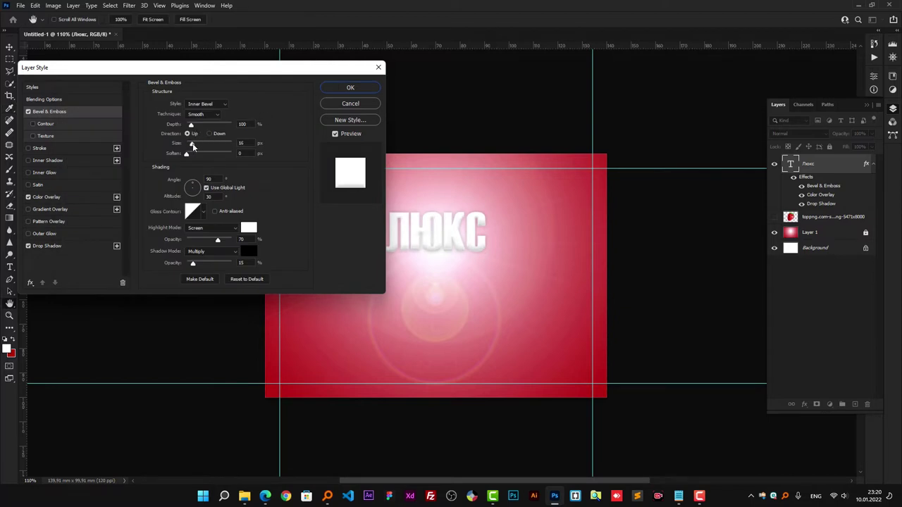
mouse_move(193, 146)
left_mouse_down()
mouse_move(208, 157)
mouse_move(196, 157)
left_mouse_up()
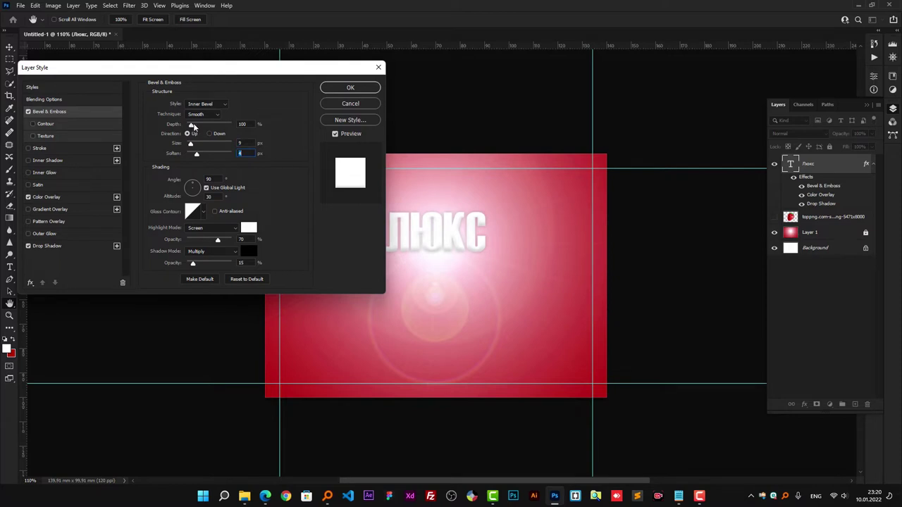
mouse_move(192, 125)
left_mouse_down()
mouse_move(206, 125)
mouse_move(190, 129)
left_mouse_up()
left_click(199, 128)
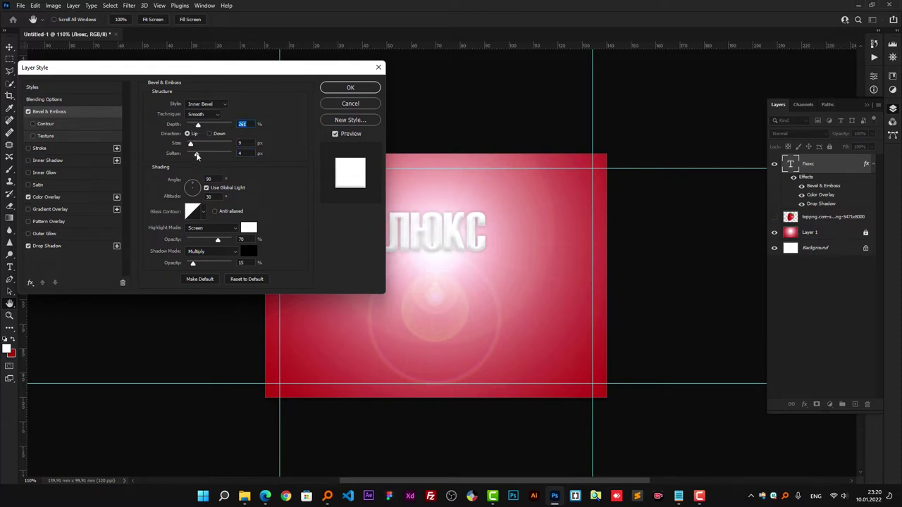
left_click_drag(197, 157, 189, 157)
- Finish the bevel at 4 px size, 324% depth, 78% highlight opacity; add Gradient Overlay
left_click_drag(198, 126, 188, 145)
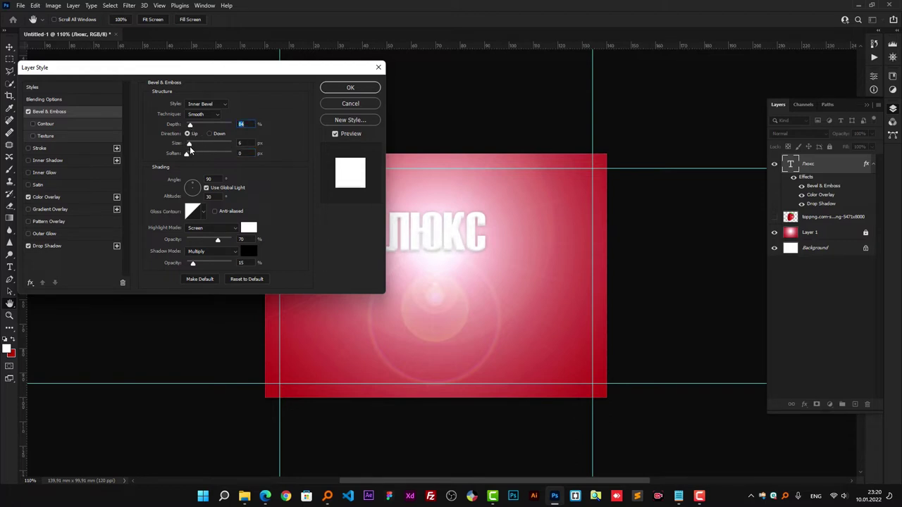
left_click_drag(189, 146, 191, 155)
left_click_drag(218, 241, 223, 241)
left_click_drag(190, 125, 201, 125)
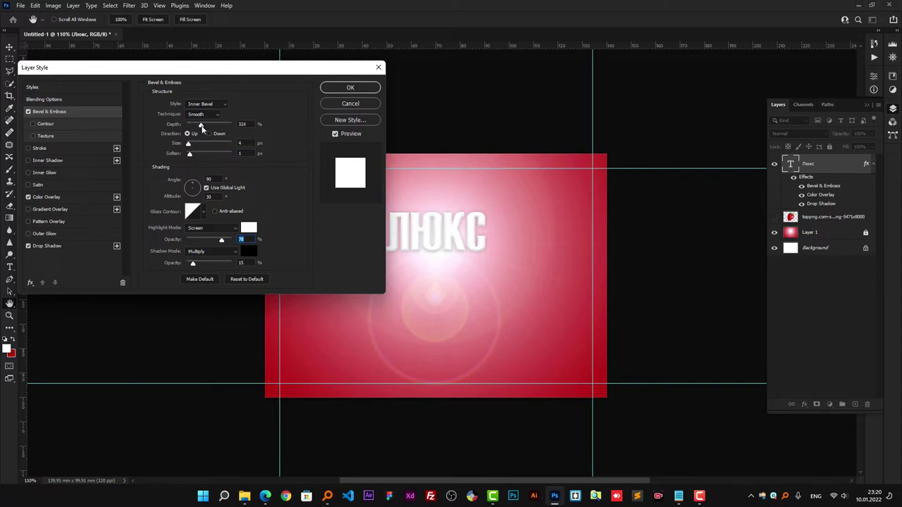
left_click(73, 208)
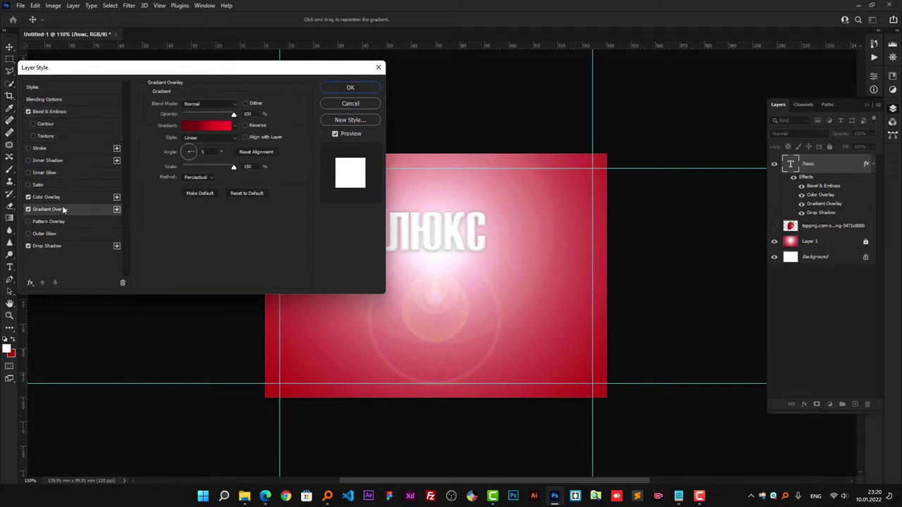
- Replace the Color Overlay with a dark-blue preset Gradient Overlay on ЛЮКС
left_click(29, 197)
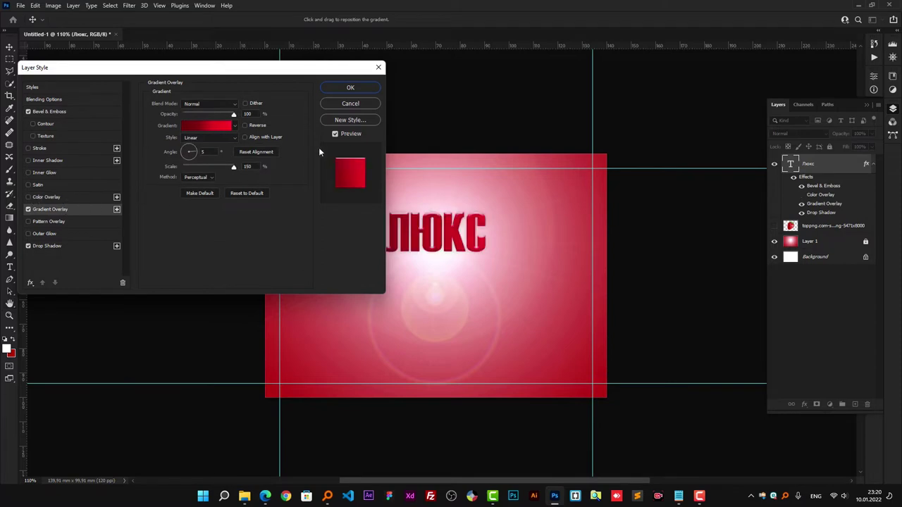
left_click(217, 127)
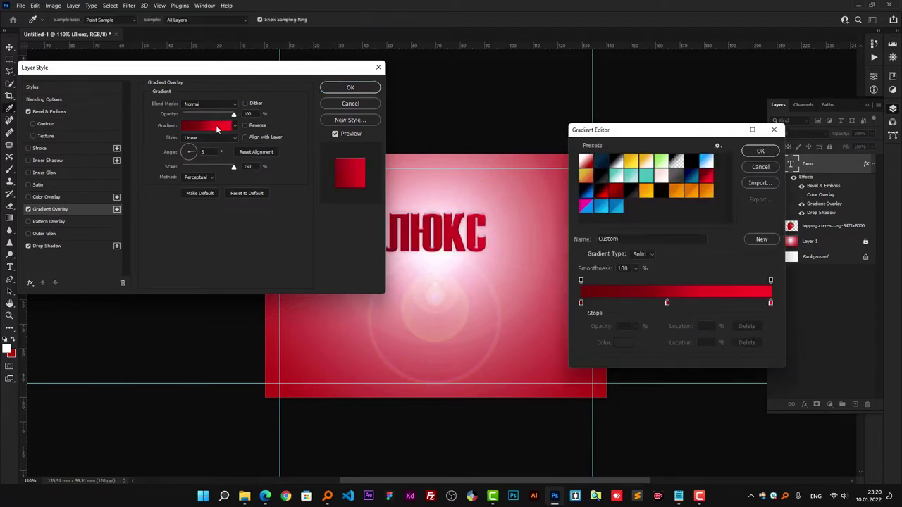
left_click(612, 206)
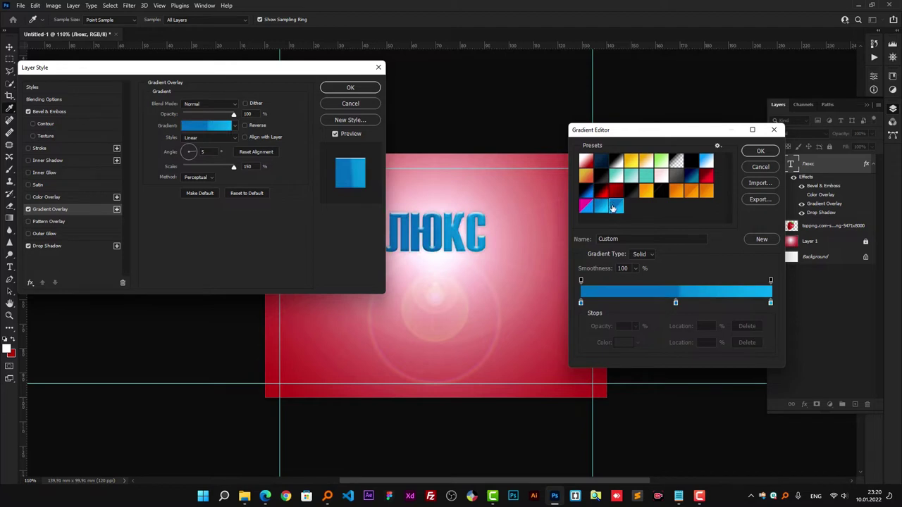
left_click(695, 176)
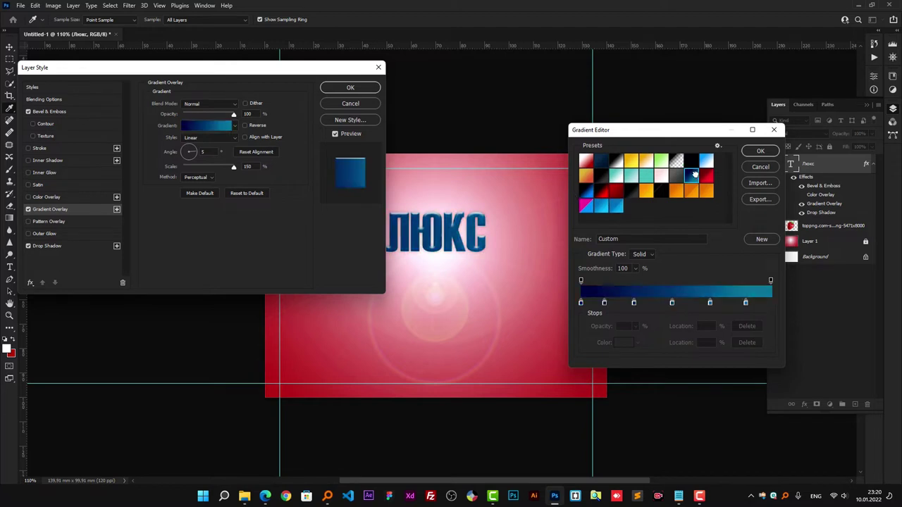
left_click(760, 151)
- Make the drop shadow white at 100% opacity and apply the layer style
left_click(75, 245)
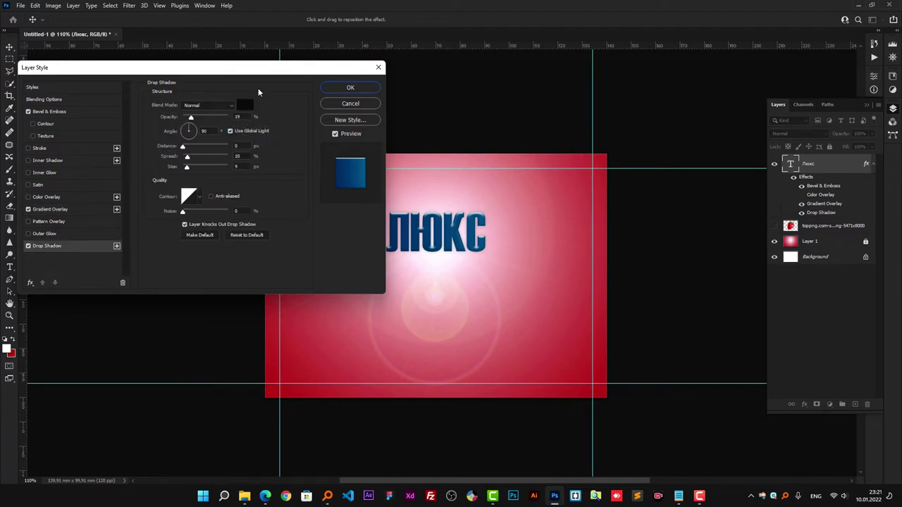
mouse_move(258, 88)
left_mouse_down()
mouse_move(351, 327)
mouse_move(422, 292)
left_mouse_up()
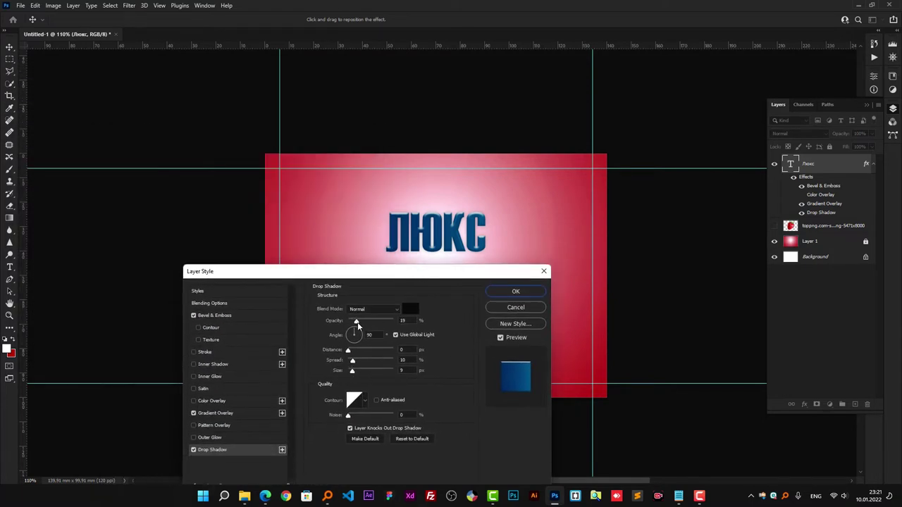
left_click_drag(358, 325, 377, 321)
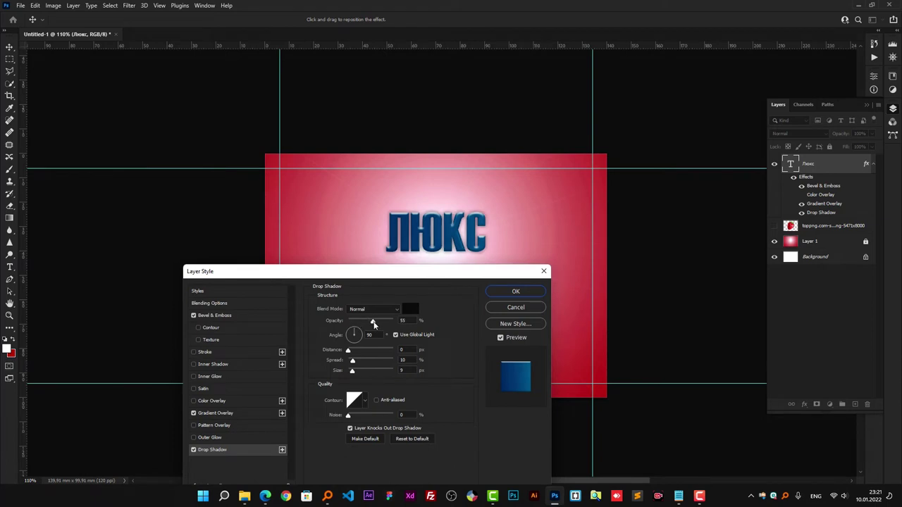
left_click(409, 310)
left_click_drag(88, 125, 77, 125)
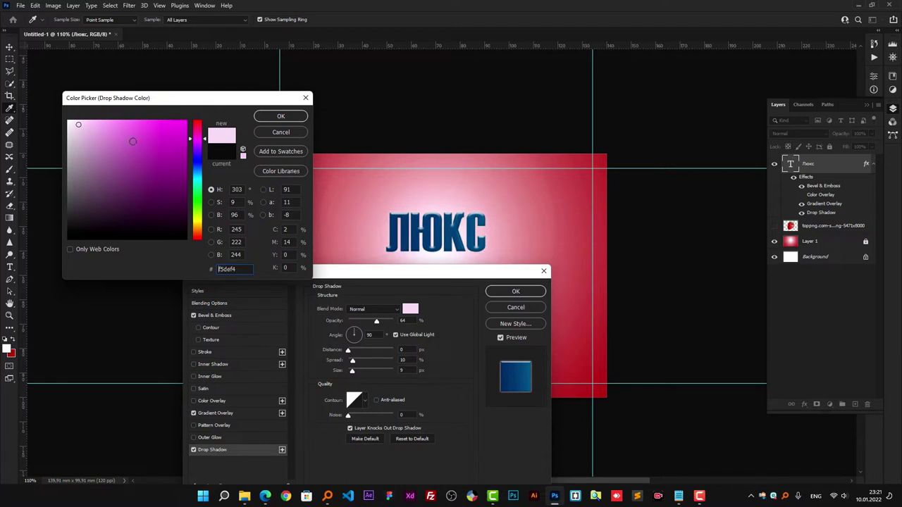
left_click(85, 119)
left_click_drag(85, 119, 62, 119)
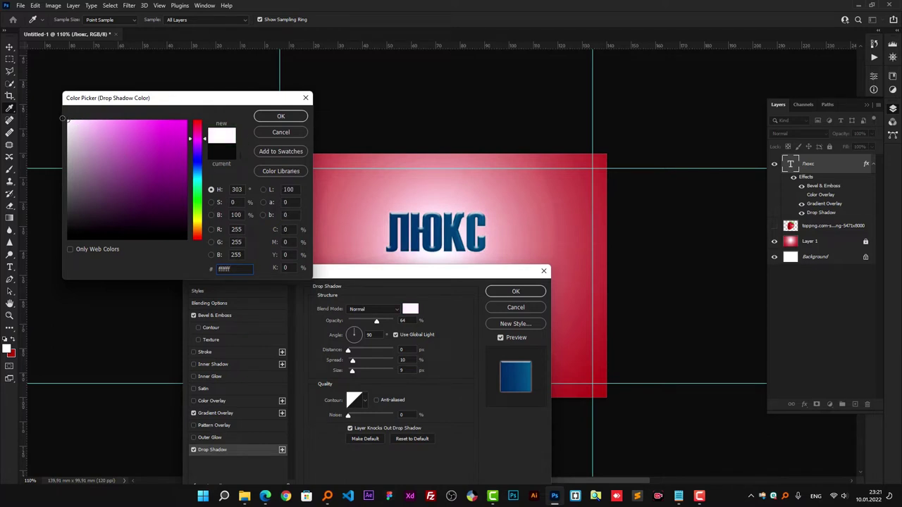
left_click(280, 116)
left_click_drag(376, 322, 395, 323)
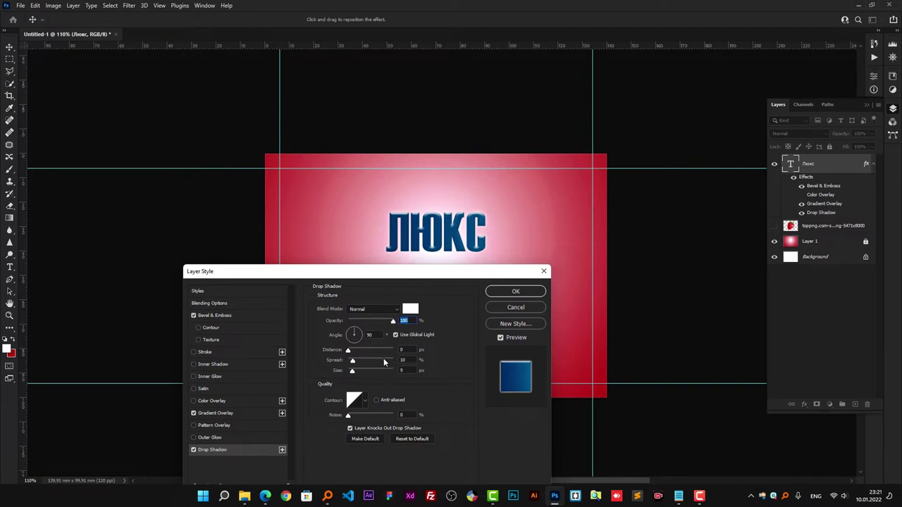
left_click(515, 291)
- Raise the ЛЮКС title, show the strawberry layer, and shrink it just below the title
scroll(452, 237, "up", 2)
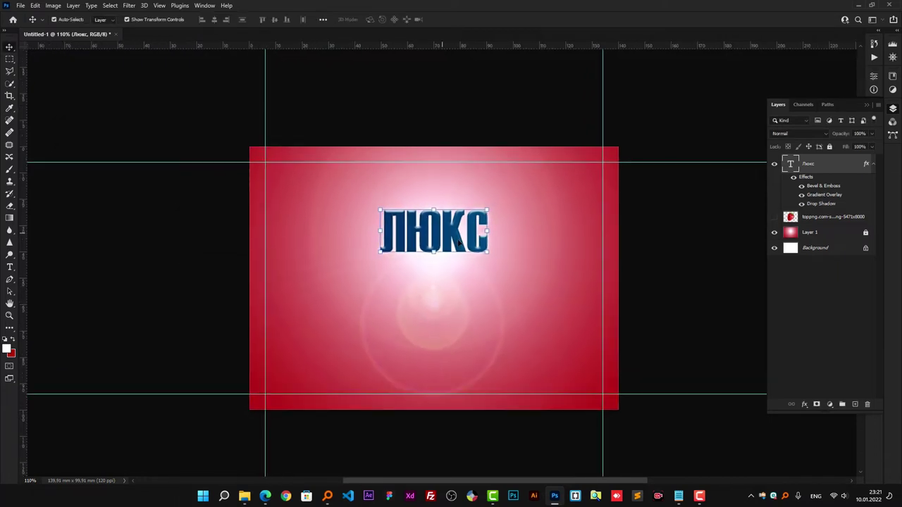
scroll(452, 237, "up", 3)
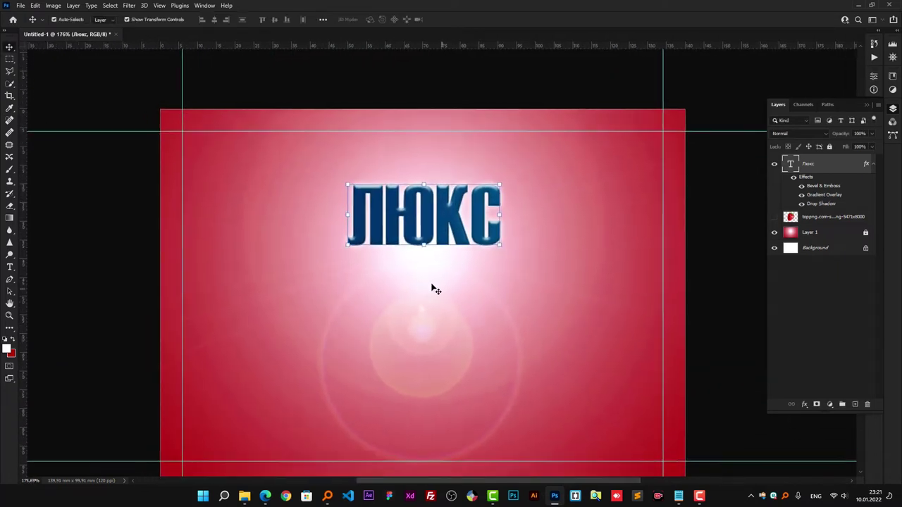
scroll(434, 289, "down", 2)
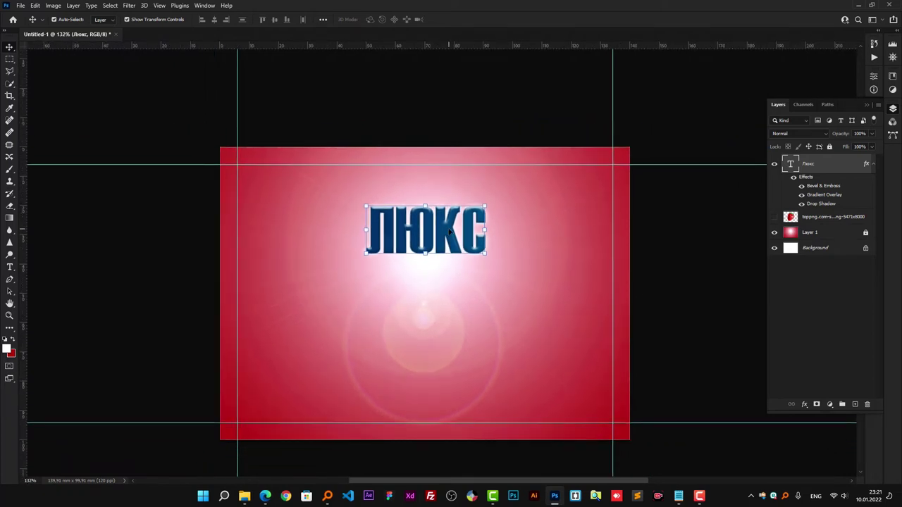
left_click_drag(449, 230, 444, 211)
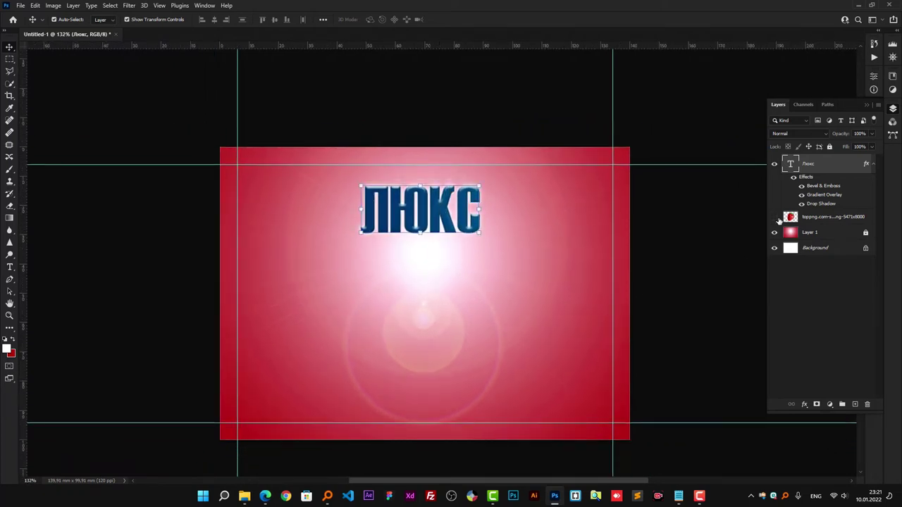
left_click(774, 217)
left_click(781, 221)
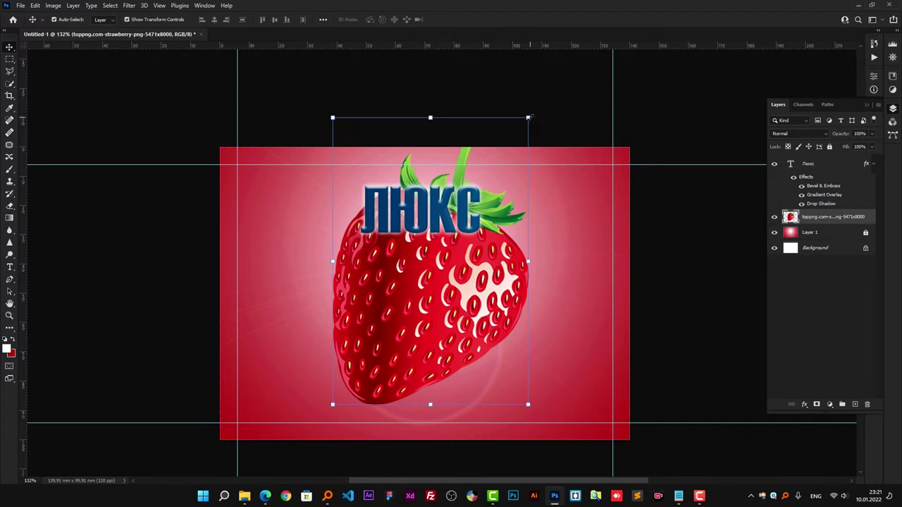
left_click_drag(529, 118, 465, 212)
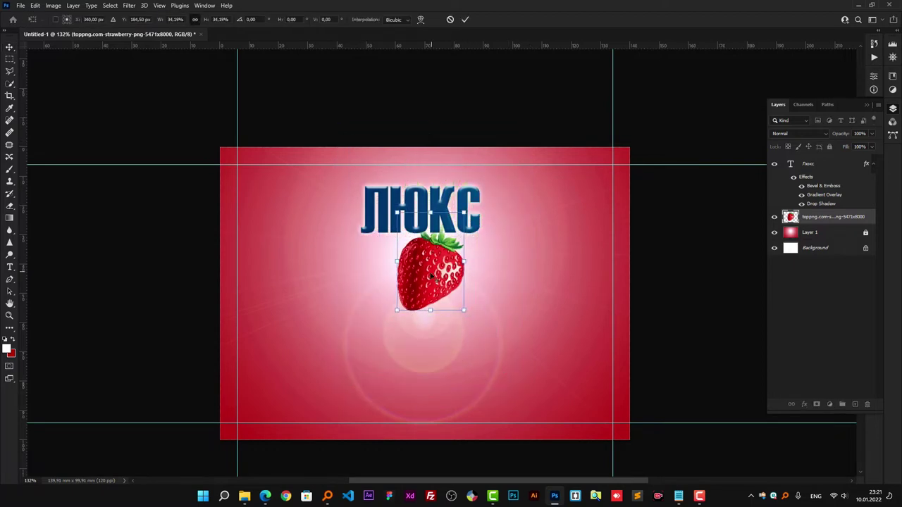
left_click_drag(434, 275, 418, 296)
key("Return")
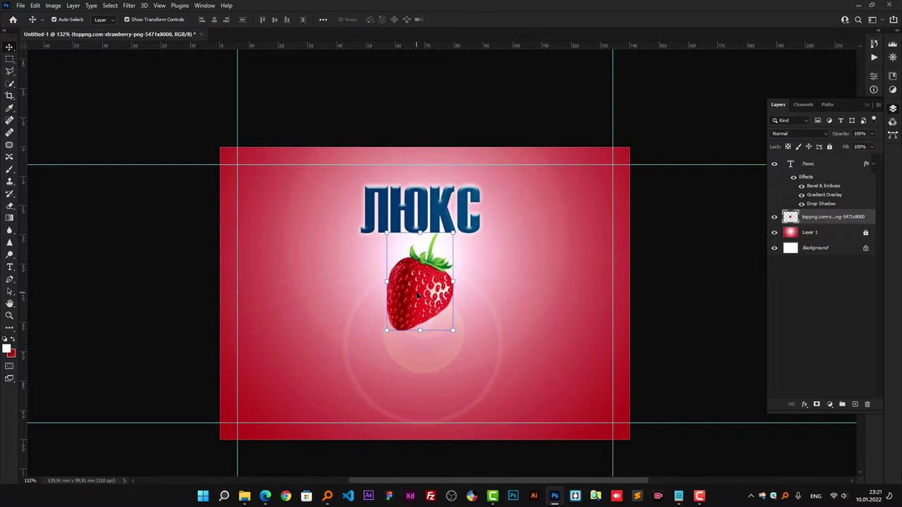
- Rotate the strawberry about 27° at roughly 78% size, then nudge the title up-right
key("ctrl+t")
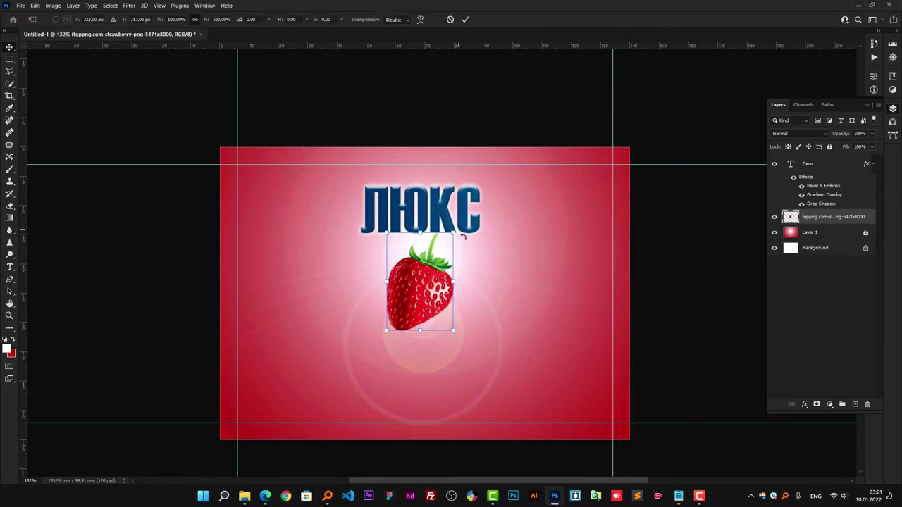
mouse_move(456, 225)
left_mouse_down()
mouse_move(471, 252)
mouse_move(449, 266)
left_mouse_up()
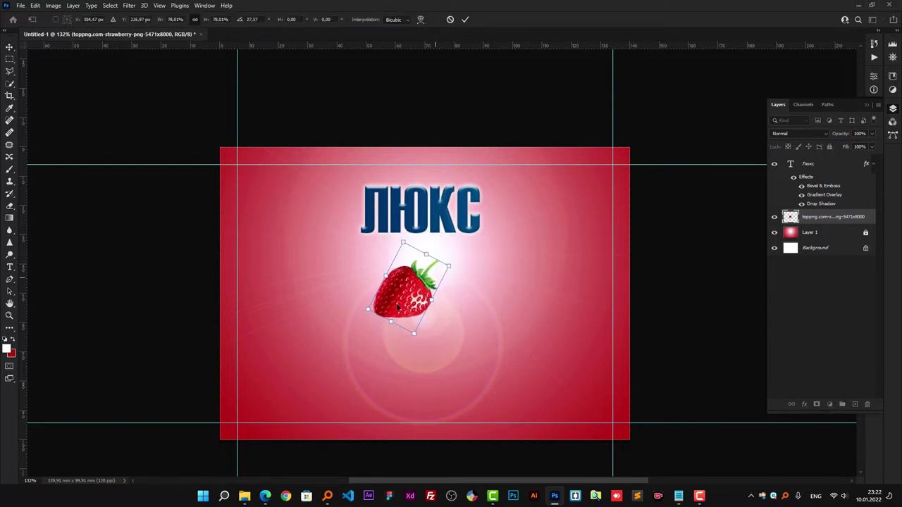
left_click_drag(368, 308, 375, 305)
left_click(465, 20)
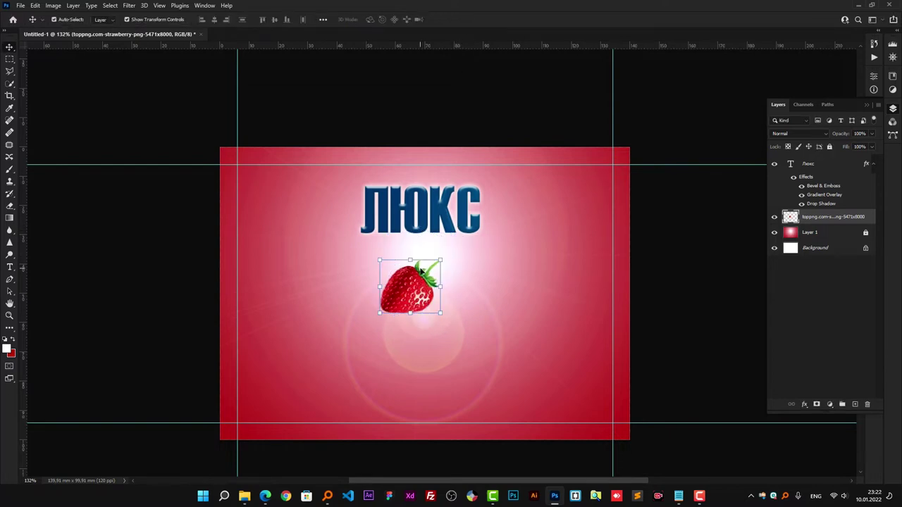
scroll(422, 274, "up", 1)
left_click_drag(453, 235, 458, 230)
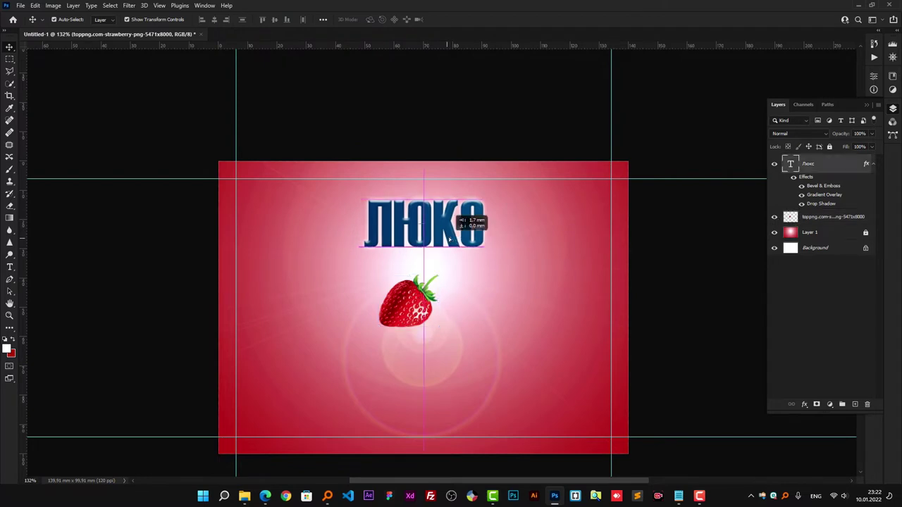
- Draw a white rectangle at the label's top centre with 30 px rounded corners
left_click(14, 328)
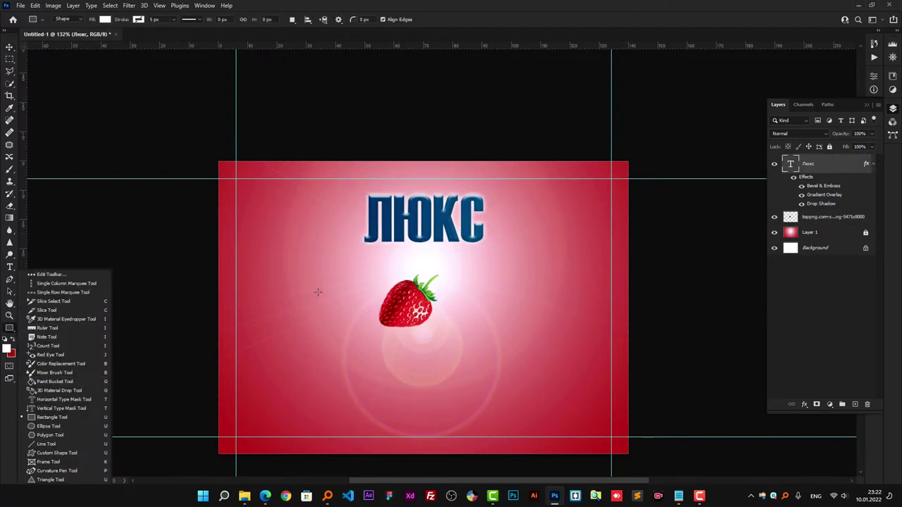
left_click_drag(351, 157, 498, 246)
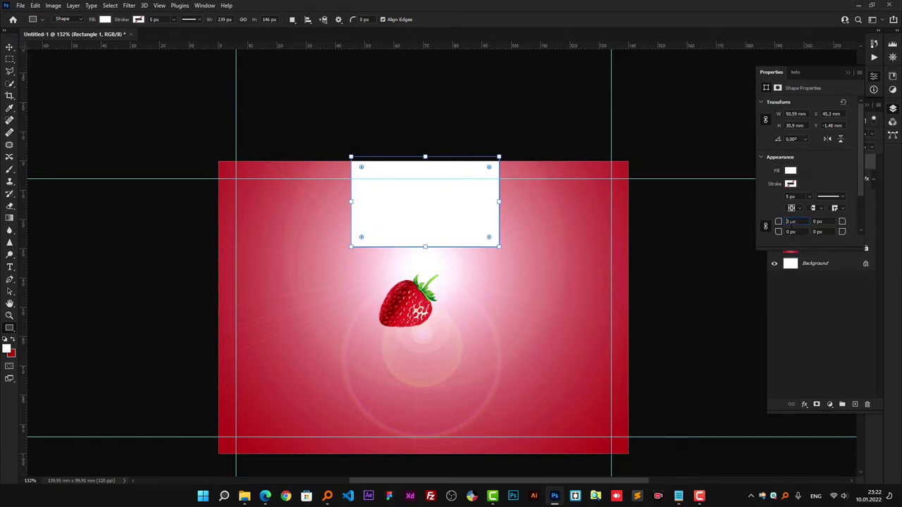
type("30")
key("Return")
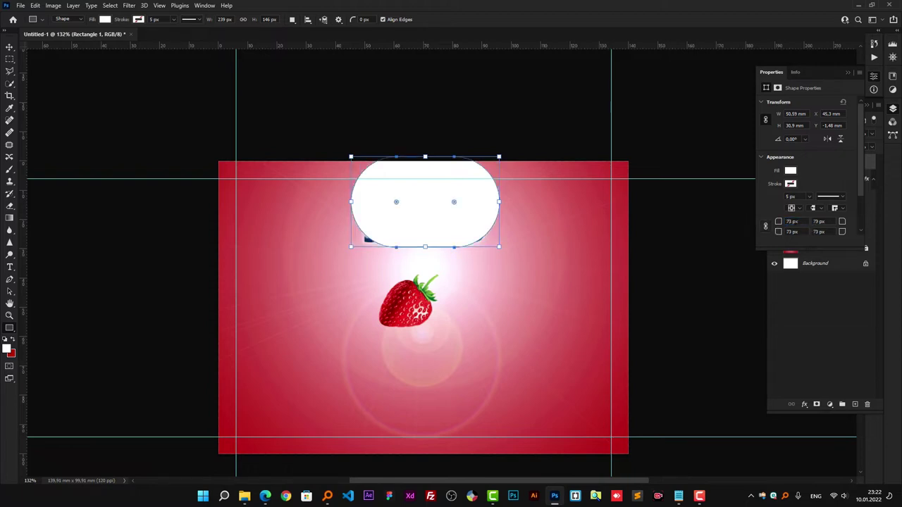
- Set the tab's top corner radii to 0 px and bottom corner radii to 30 px
type("0")
key("Return")
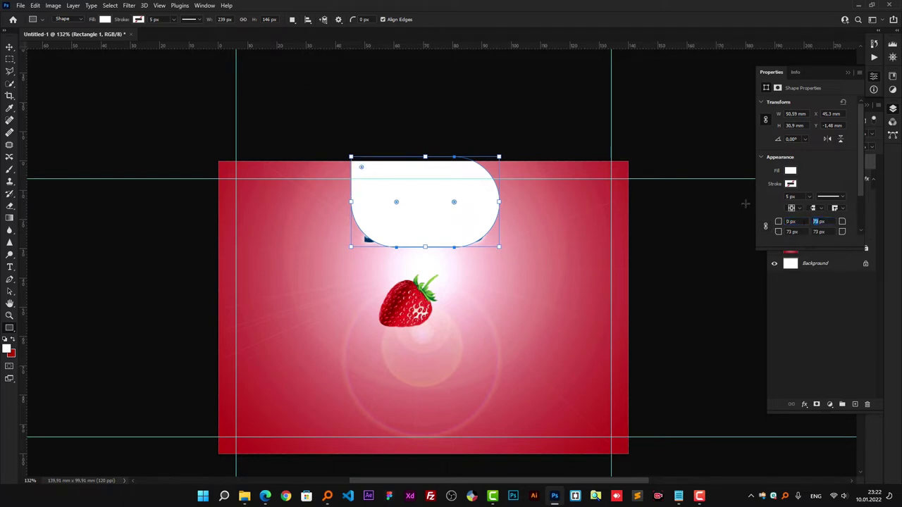
type("0")
key("Return")
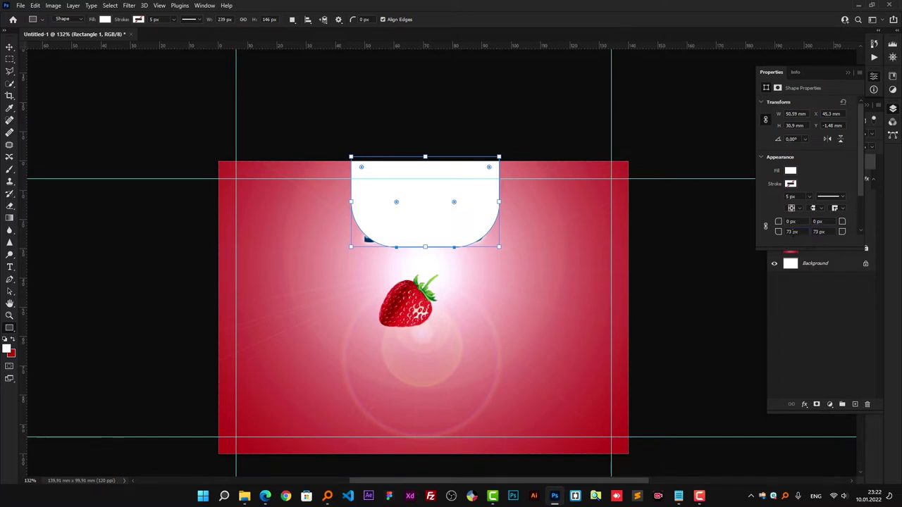
type("30")
key("Return")
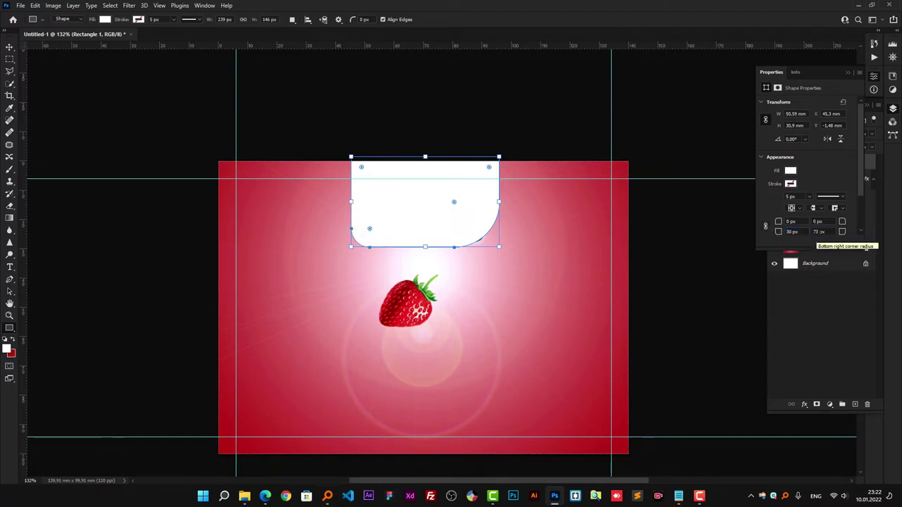
left_click(818, 232)
type("30")
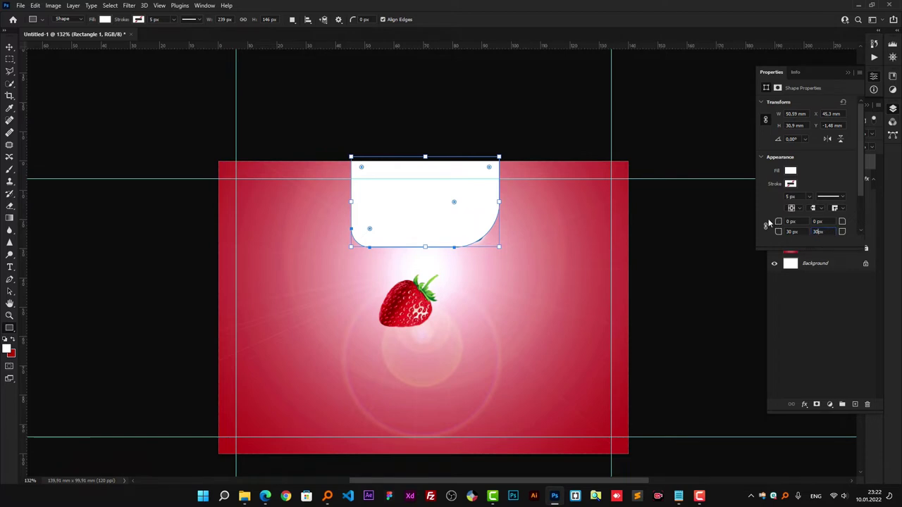
key("Return")
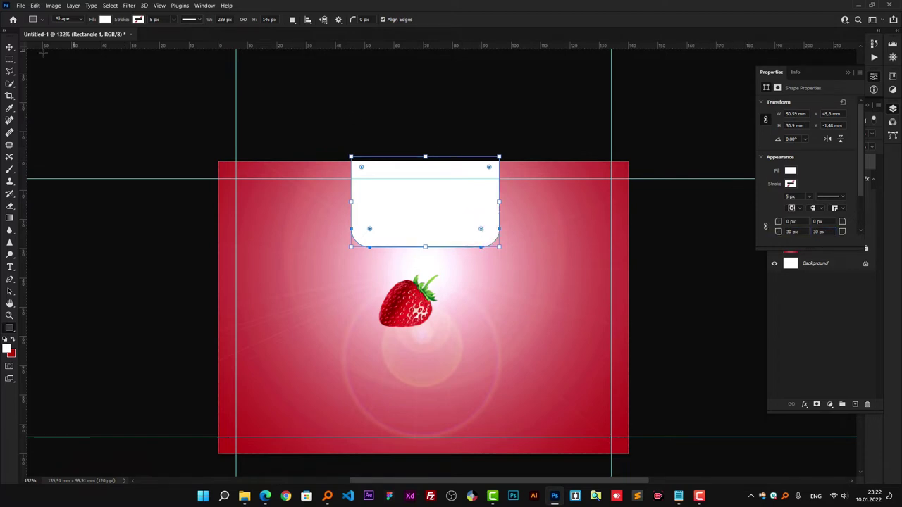
left_click(12, 48)
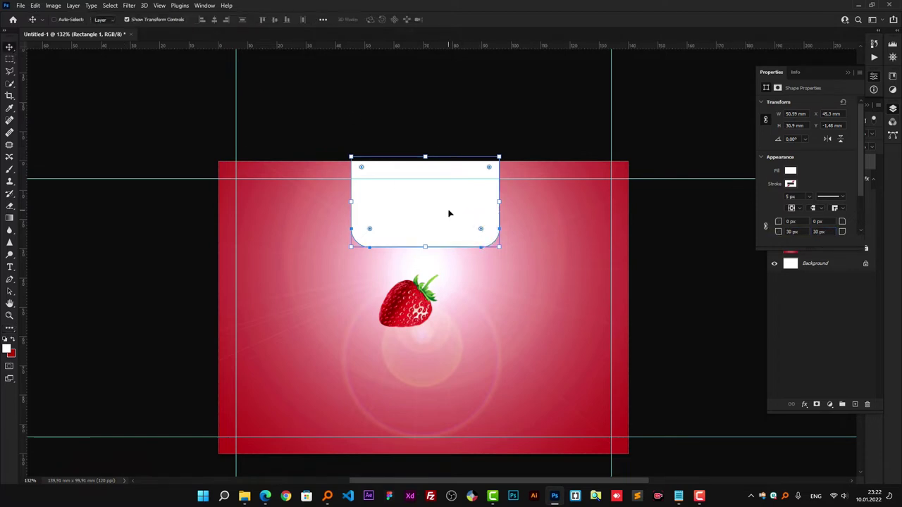
- Move the ЛЮКС text into the white tab, then nudge and duplicate the tab layer
mouse_move(448, 213)
left_mouse_down()
mouse_move(439, 201)
mouse_move(443, 235)
left_mouse_up()
key("Left")
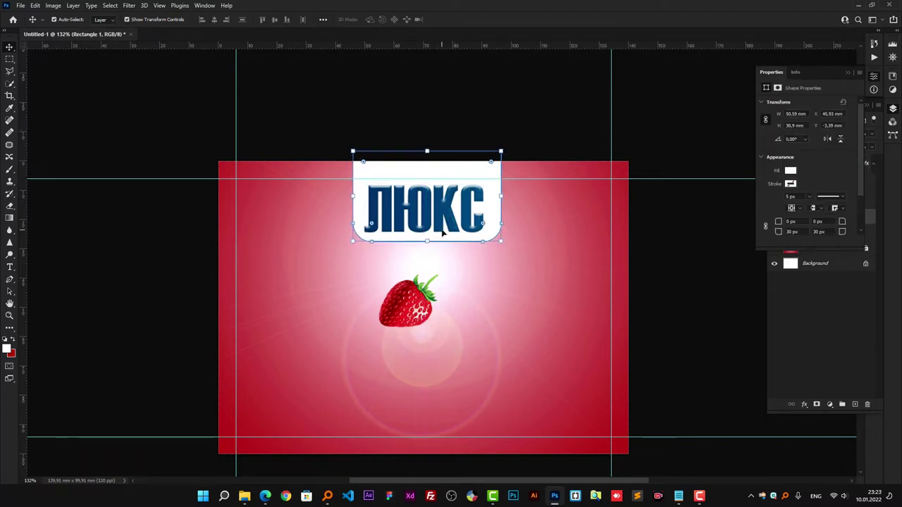
key("Left")
key("Up")
key("Up")
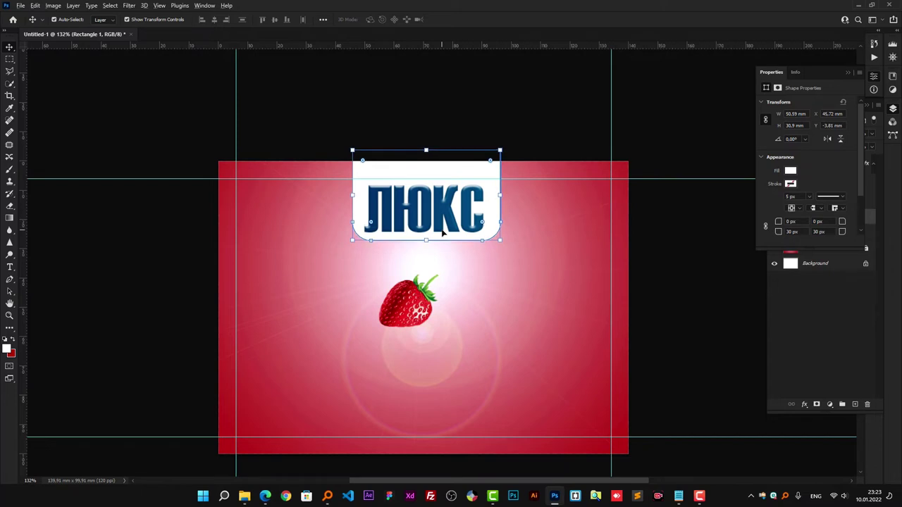
key("ctrl+j")
key("Down")
key("Down")
key("Down")
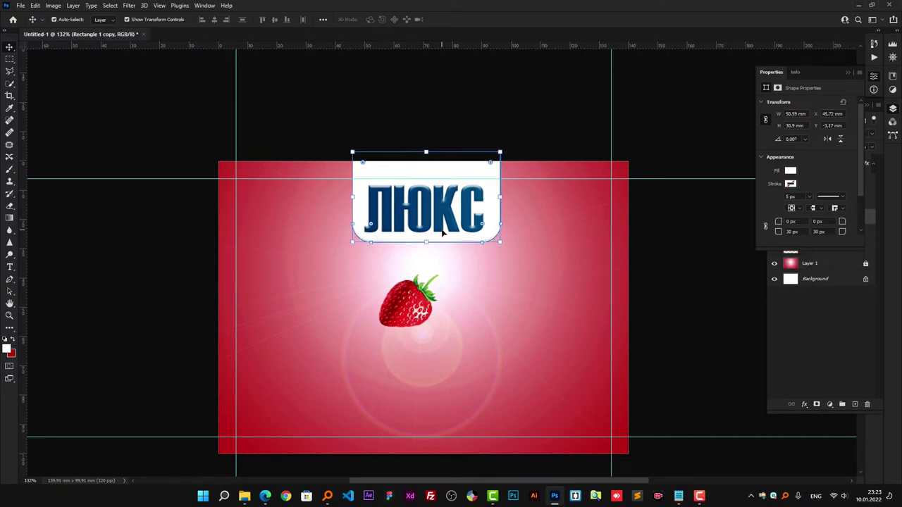
key("Down")
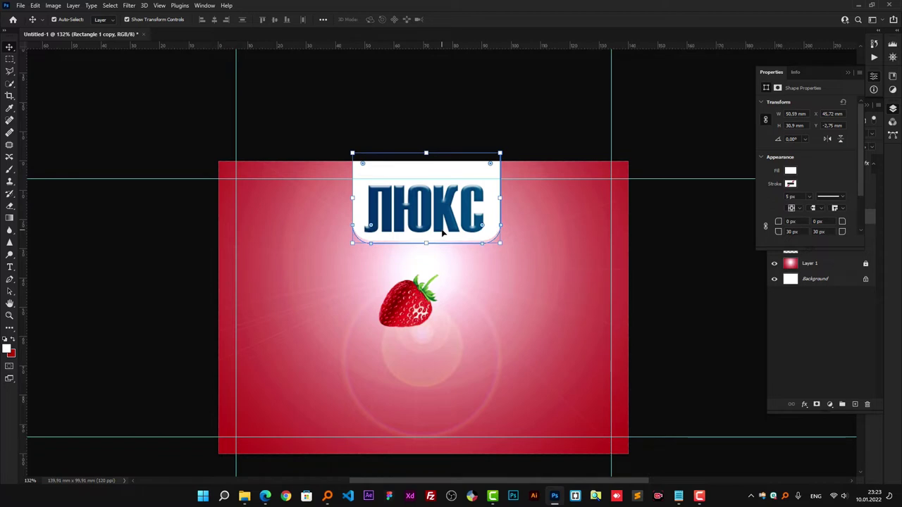
key("Up")
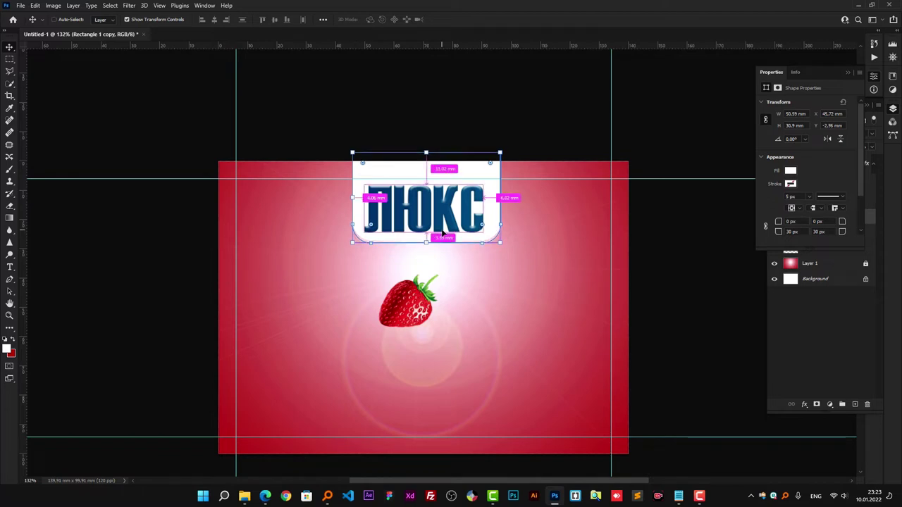
- Nudge the ЛЮКС text up a few pixels and raise the upper guide slightly
key("ctrl+h")
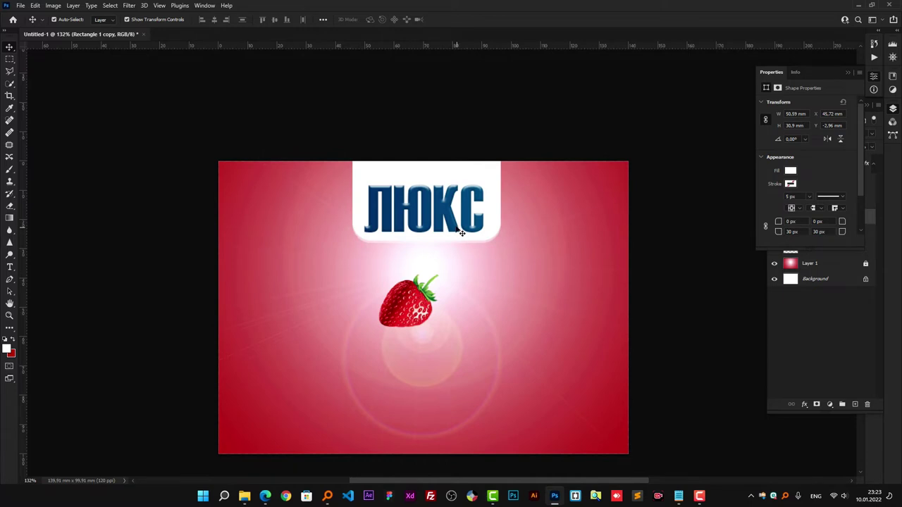
left_click(453, 225, "ctrl")
key("ctrl+h")
key("Up")
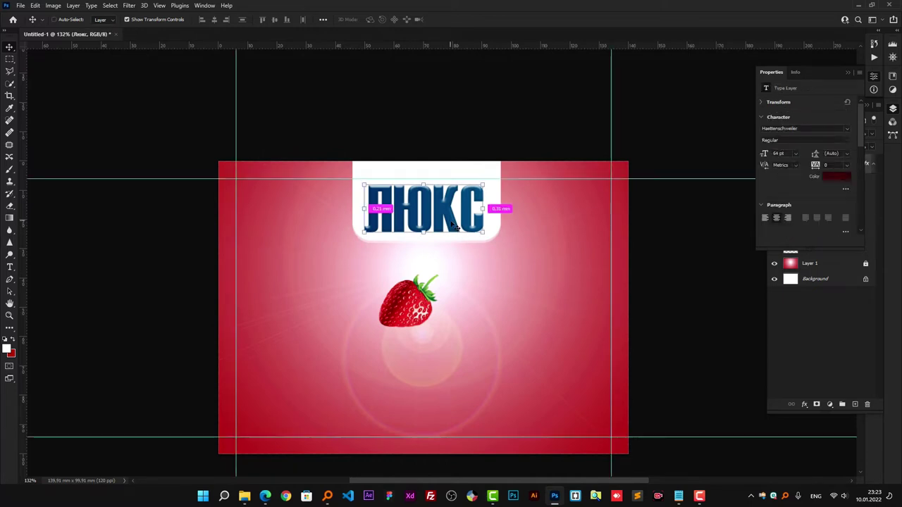
key("Up")
key("Up")
key("Up")
key("Up")
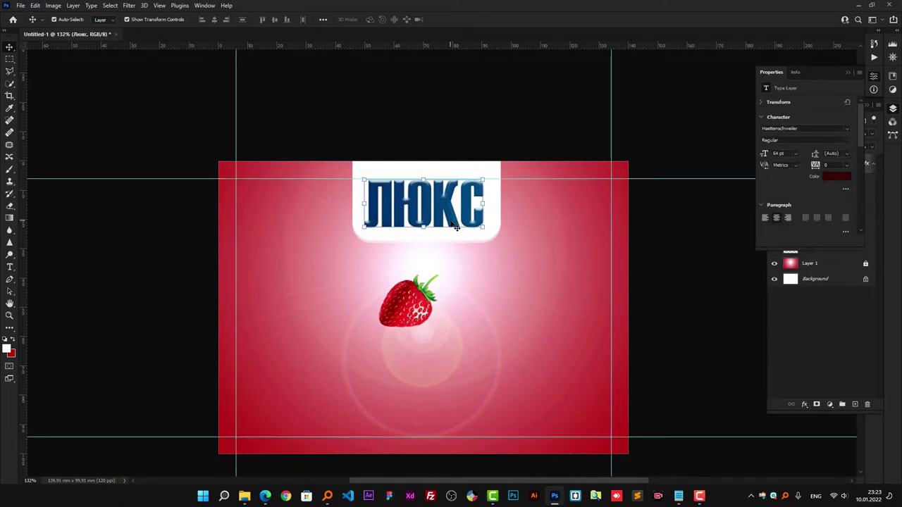
key("Up")
key("Up")
key("Up")
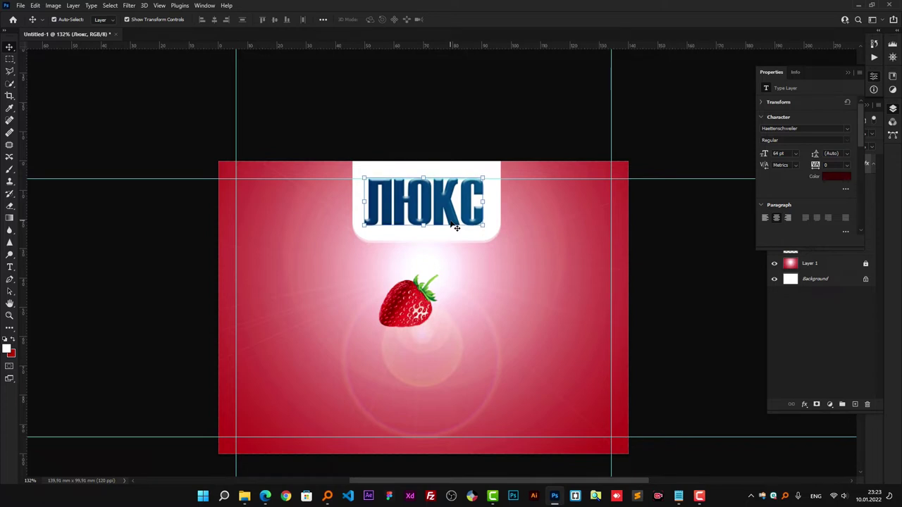
left_click(519, 141)
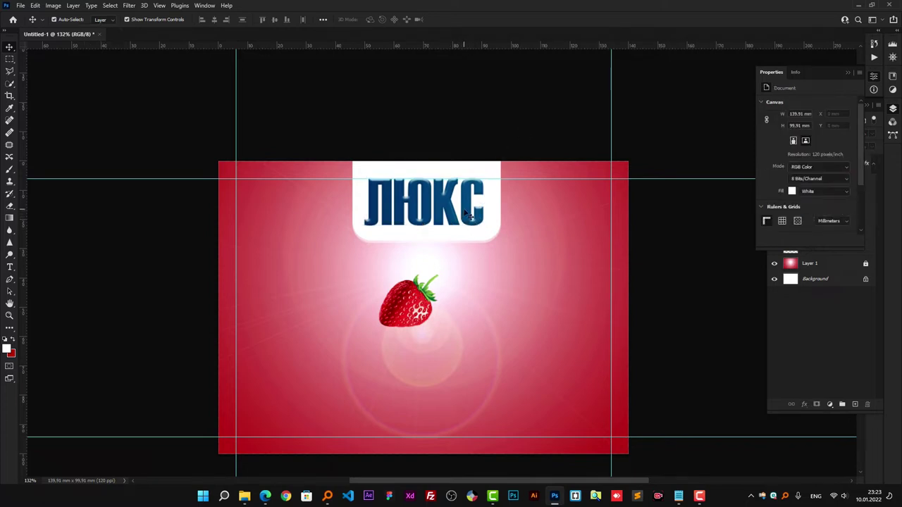
left_click(471, 216)
key("Up")
key("Up")
key("Up")
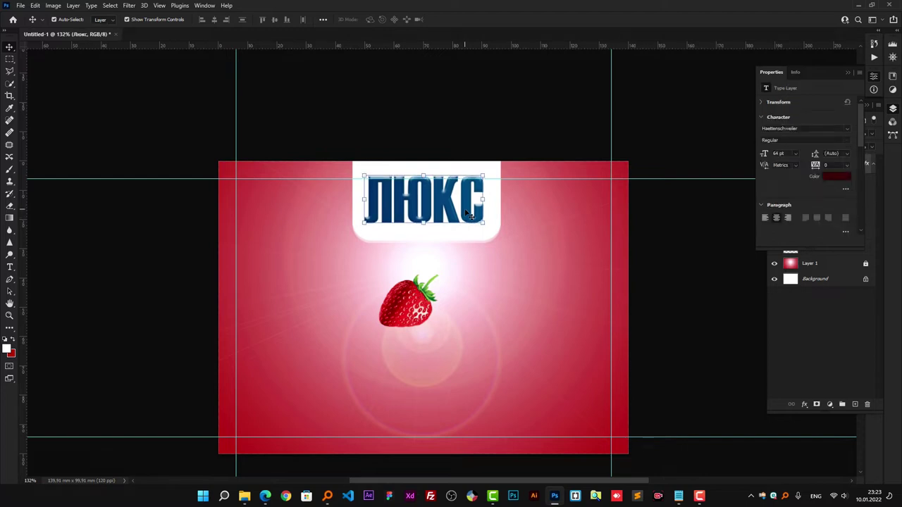
left_click(482, 144)
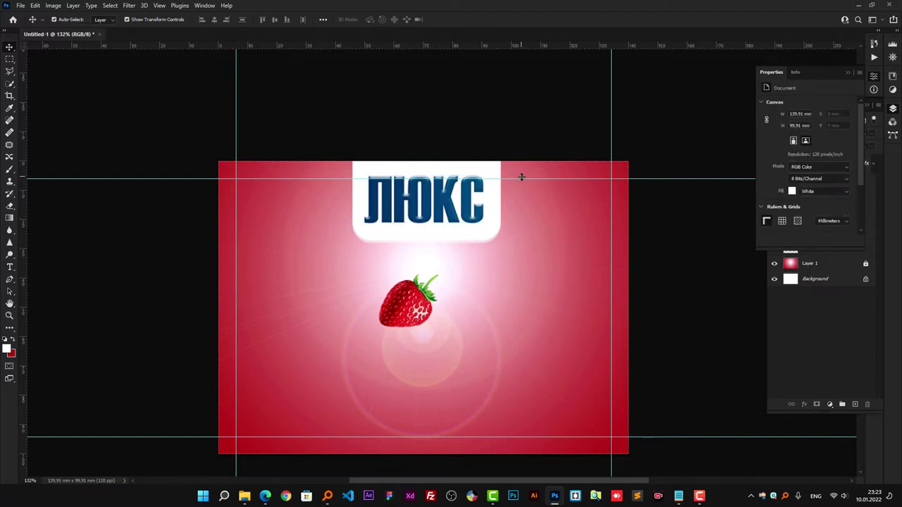
left_click_drag(521, 178, 524, 174)
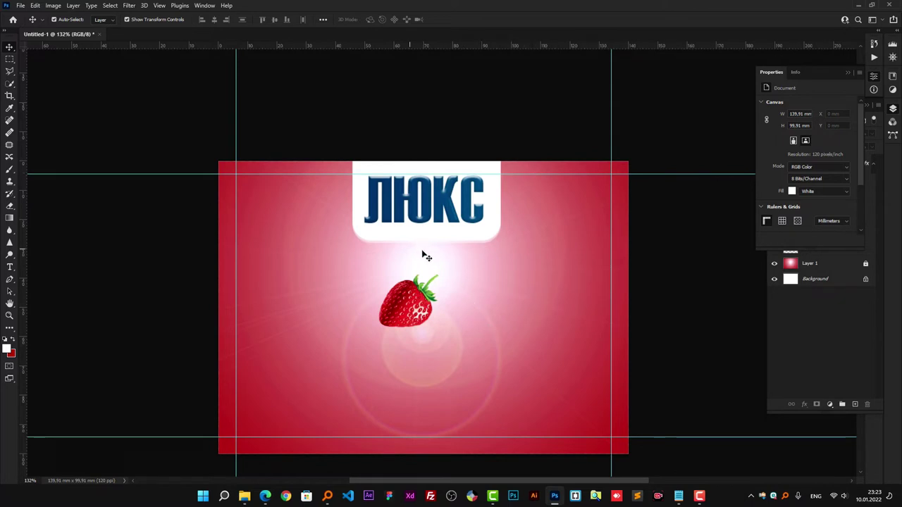
- Copy the 'Жидкое мыло' line from the T3.txt notes
left_click(679, 496)
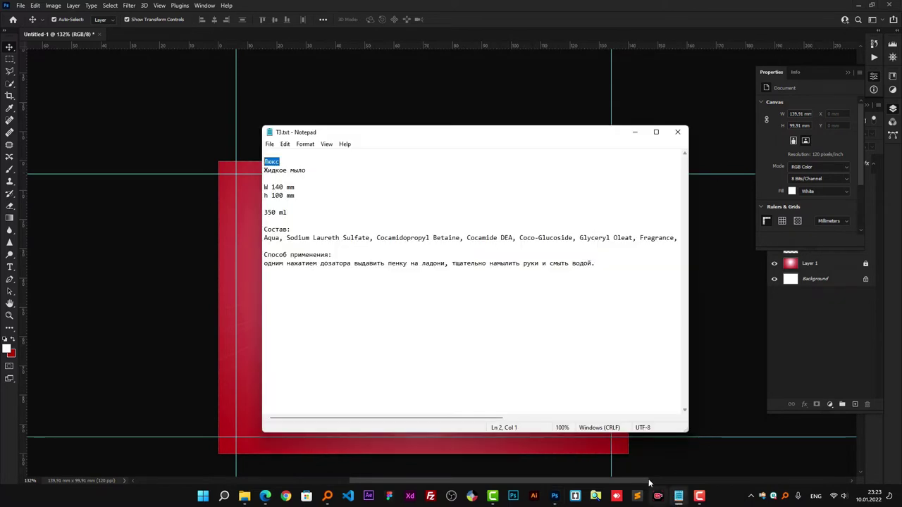
left_click_drag(308, 171, 264, 173)
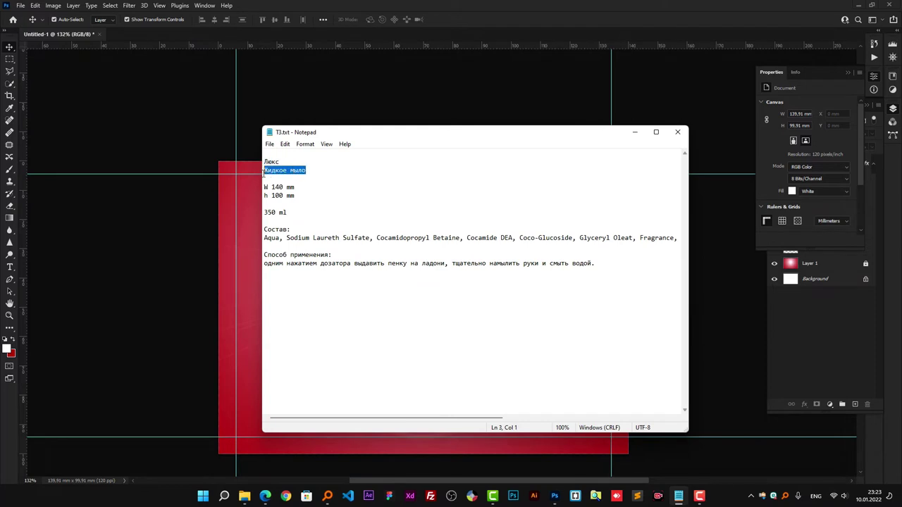
left_click(635, 133)
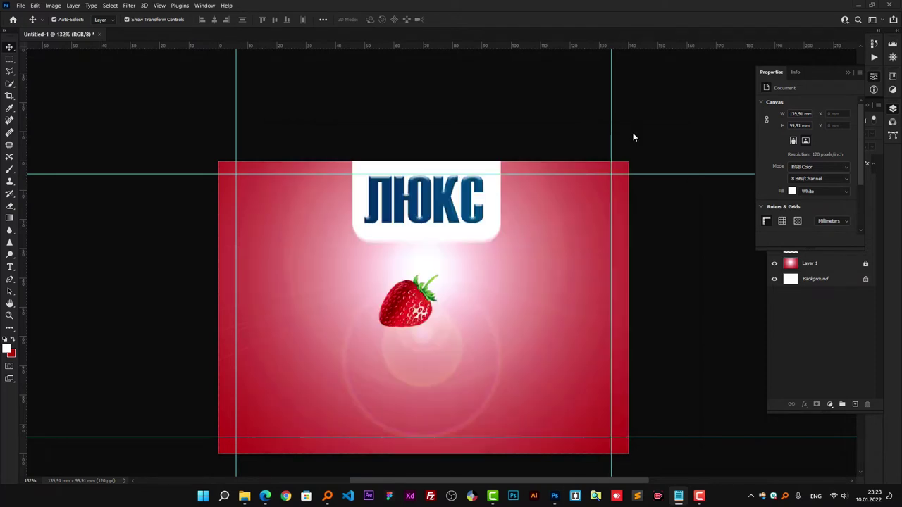
- Paste 'Жидкое мыло' as a new text layer below ЛЮКС, coloured the title's blue
key("t")
left_click(405, 232)
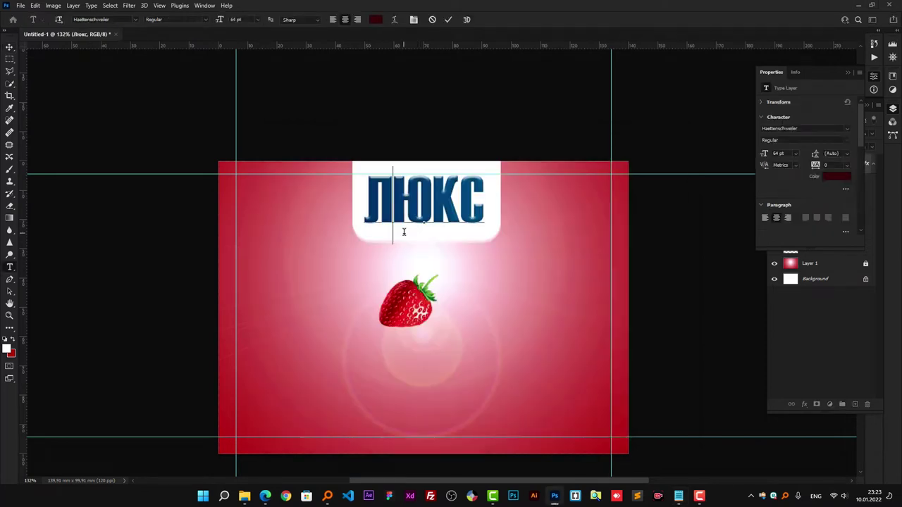
left_click(432, 20)
left_click(369, 258)
type("ЖИДКОЕ МЫЛО")
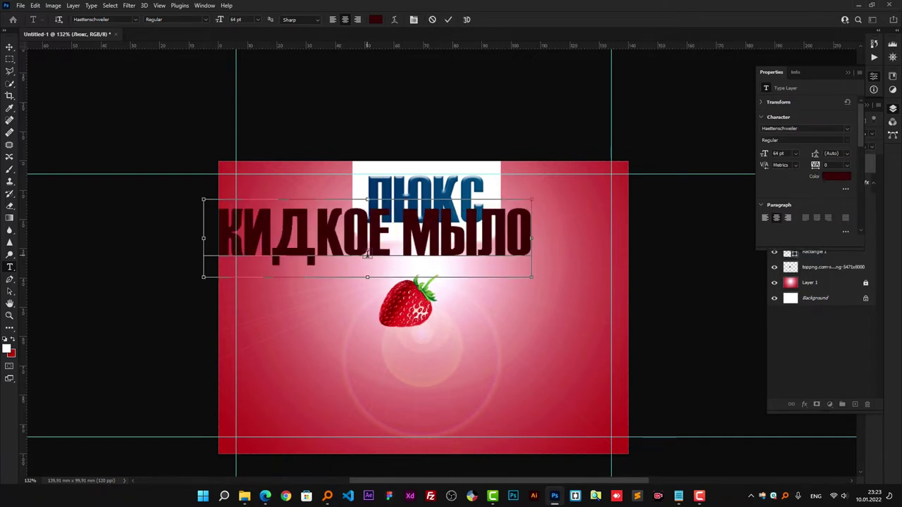
key("ctrl+a")
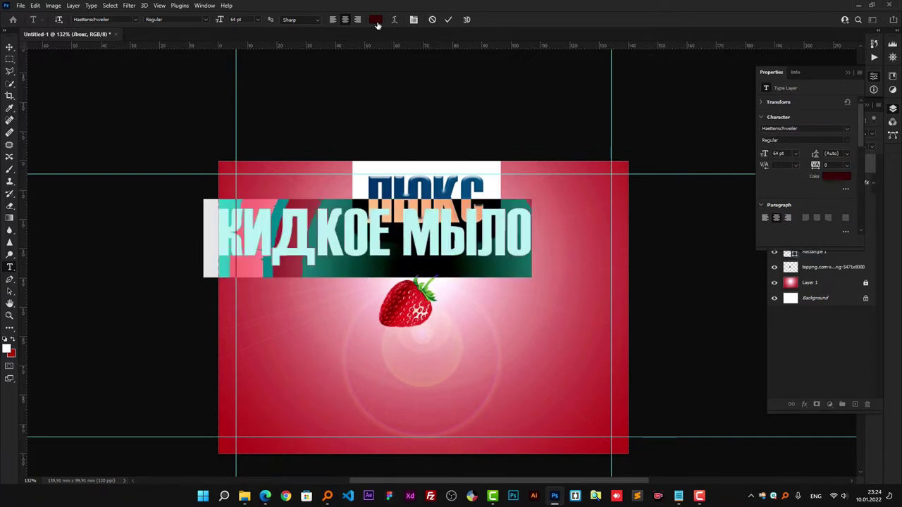
left_click(375, 19)
left_click(389, 185)
left_click(285, 116)
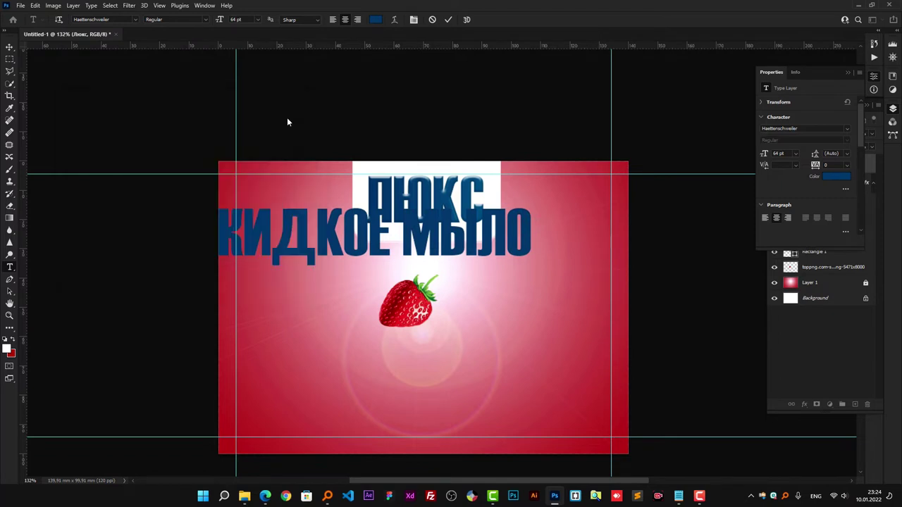
- Resize the subtitle to 22 pt and place it just under the ЛЮКС title
left_click(847, 74)
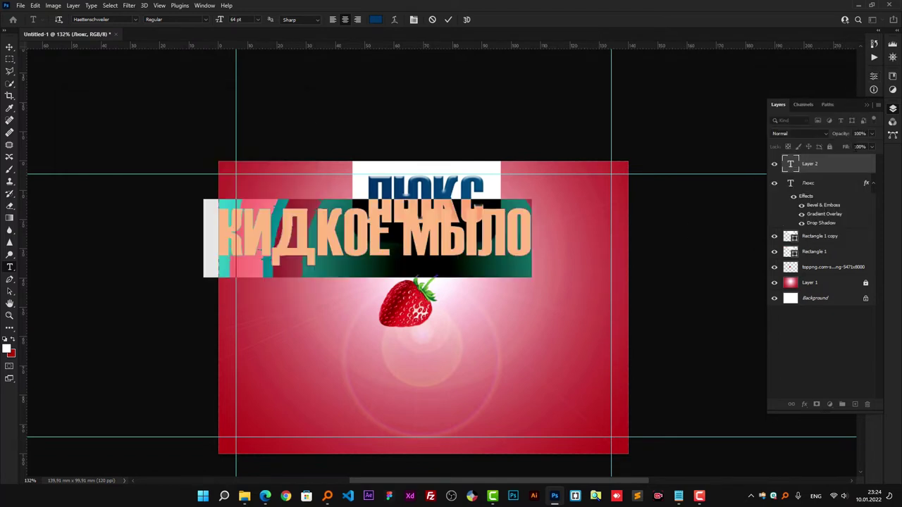
left_click(893, 110)
left_click(873, 128)
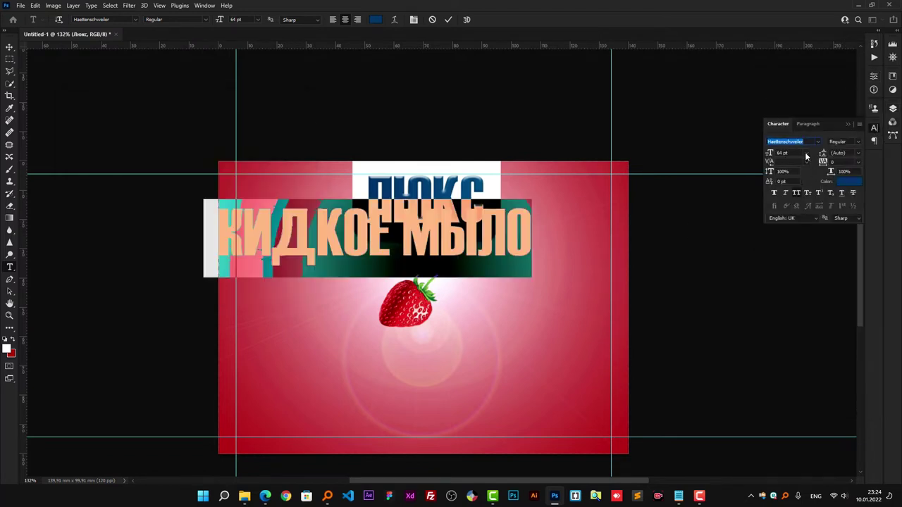
left_click_drag(769, 153, 749, 160)
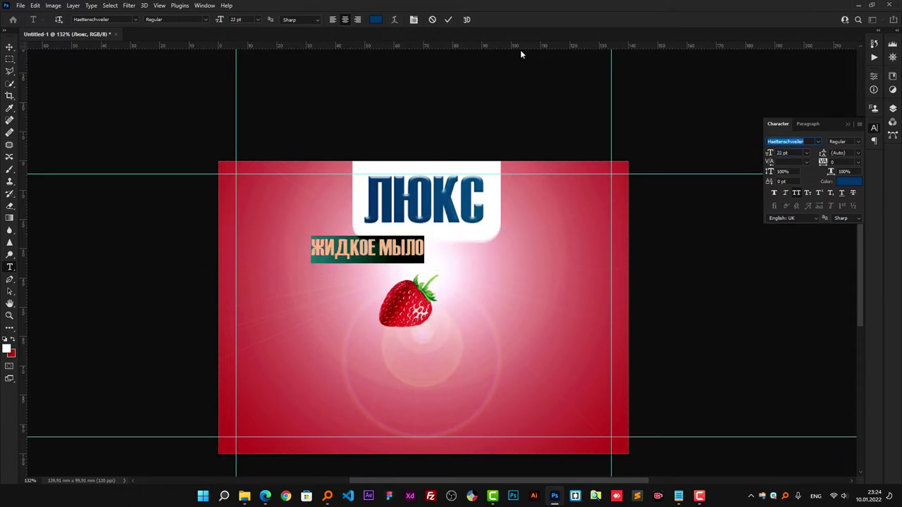
left_click(449, 20)
key("v")
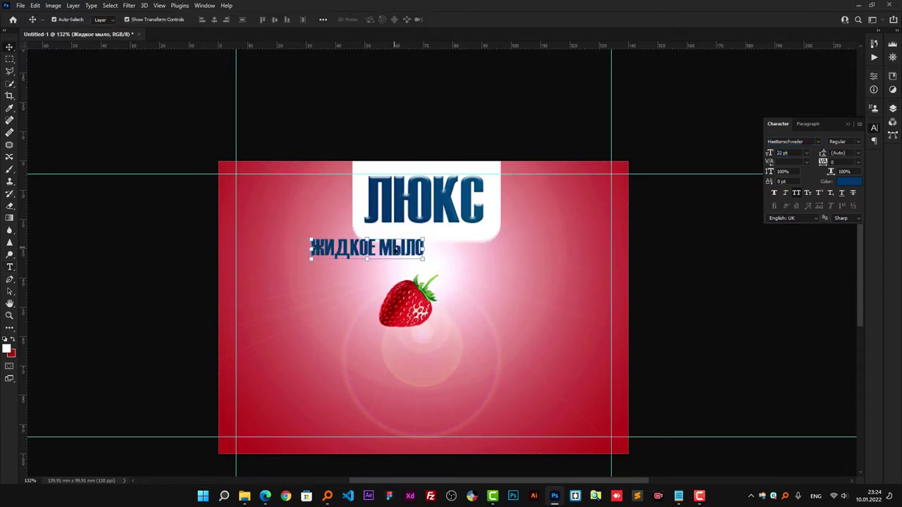
left_click_drag(394, 253, 451, 239)
scroll(451, 238, "up", 2)
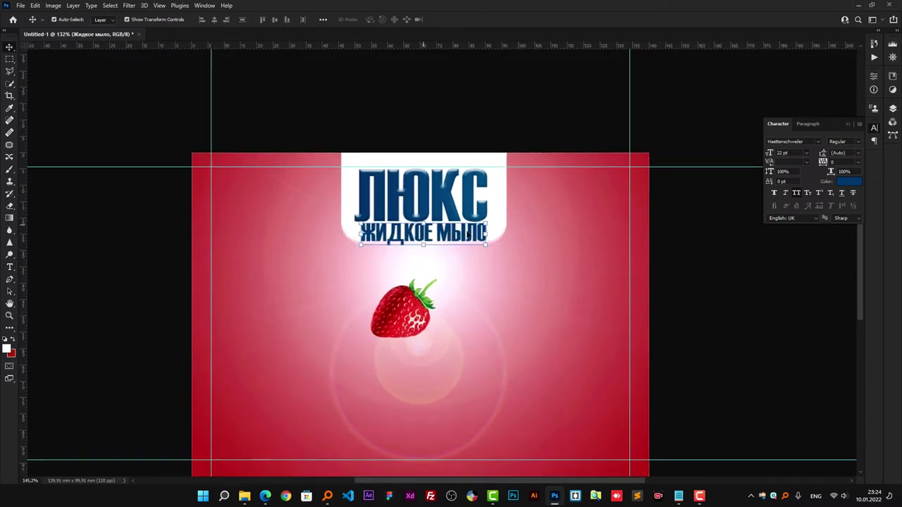
- Set the subtitle to Oswald Regular at 13 pt and nudge it up slightly
left_click(819, 142)
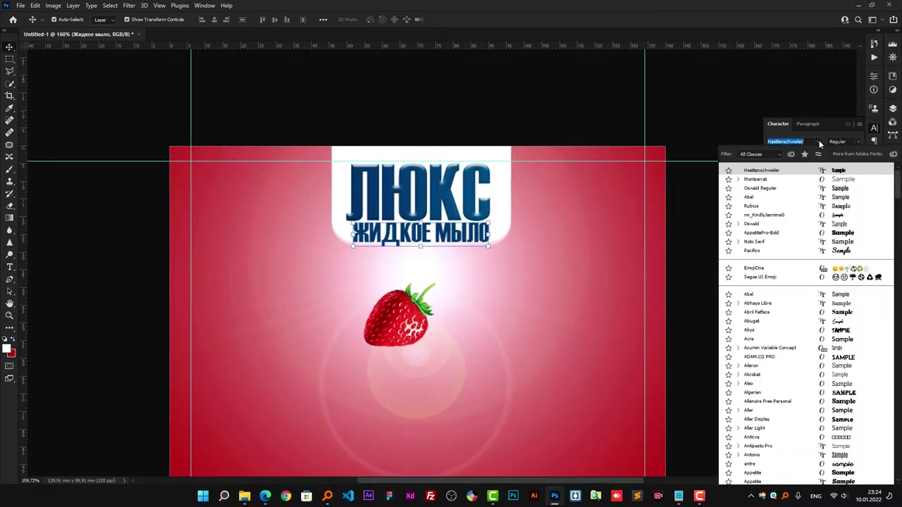
left_click(784, 189)
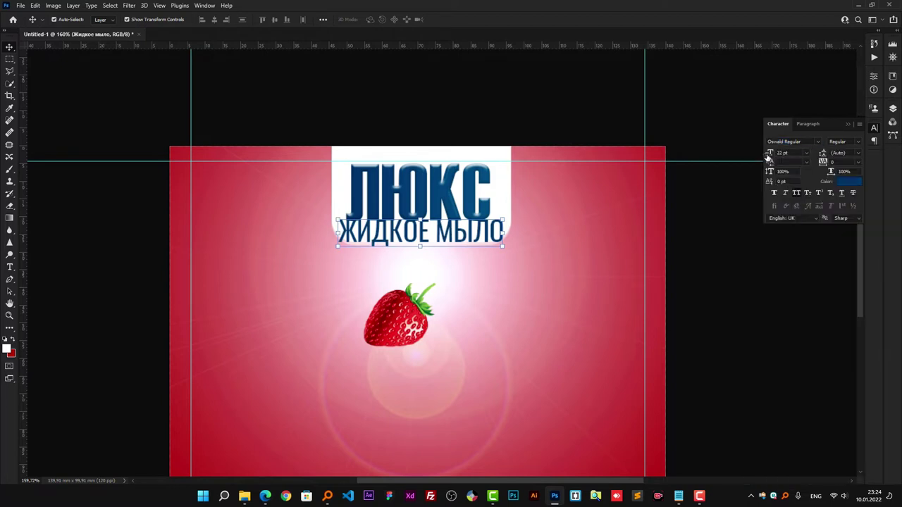
left_click_drag(768, 157, 762, 156)
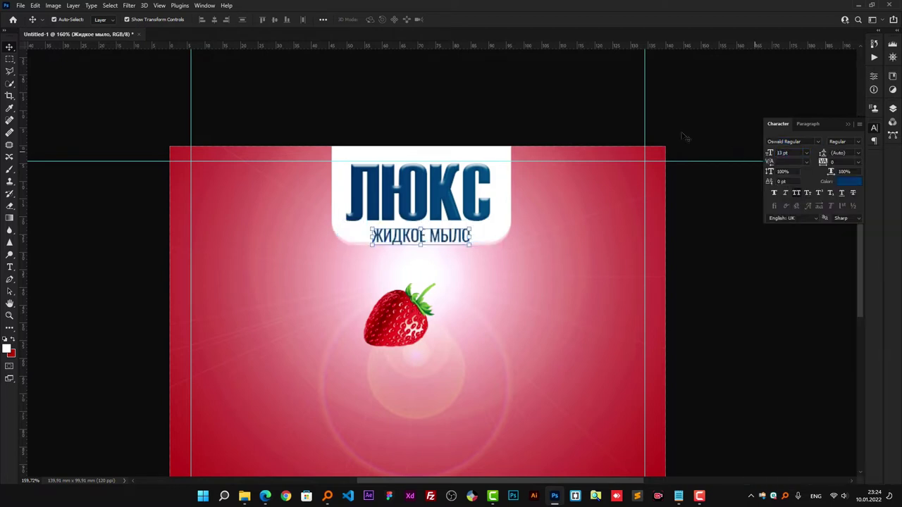
left_click(541, 121)
left_click(425, 241)
key("Up")
key("Up")
key("Up")
key("Up")
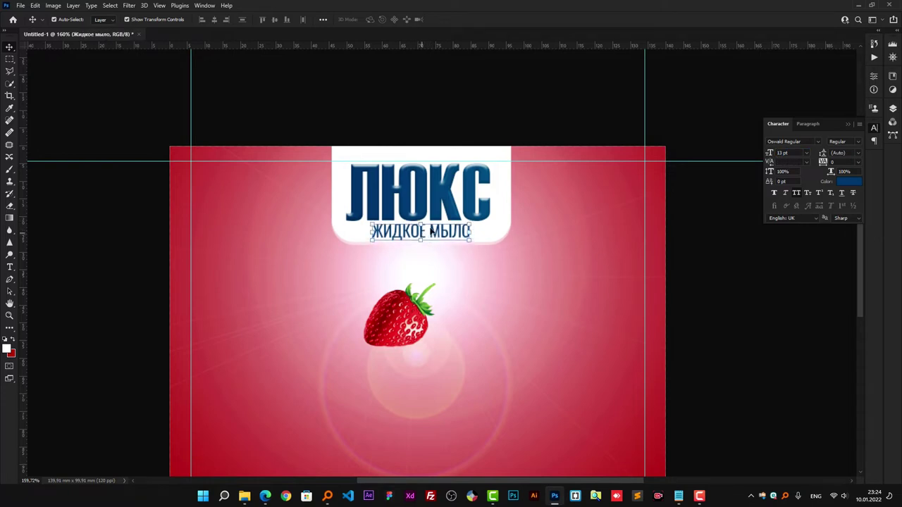
- Colour the subtitle dark red sampled from the strawberry, then select the Состав ingredients in Notepad
left_click(845, 183)
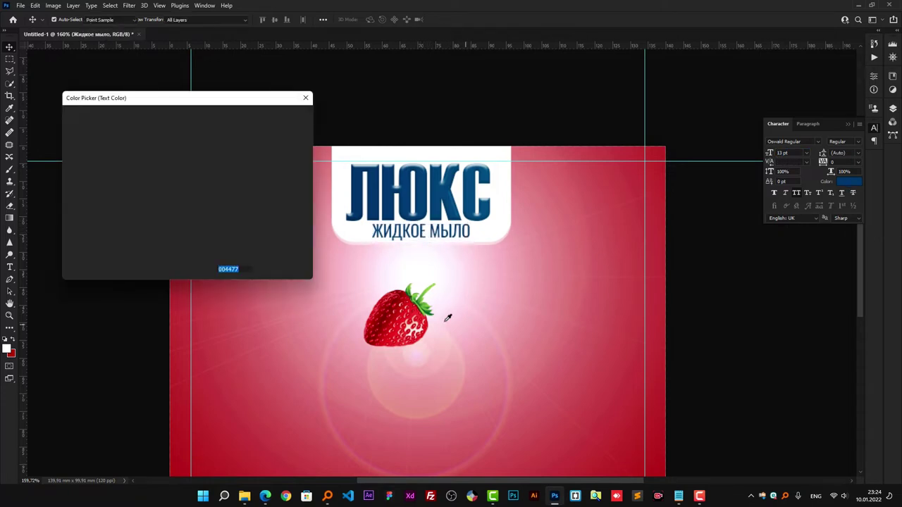
left_click(393, 308)
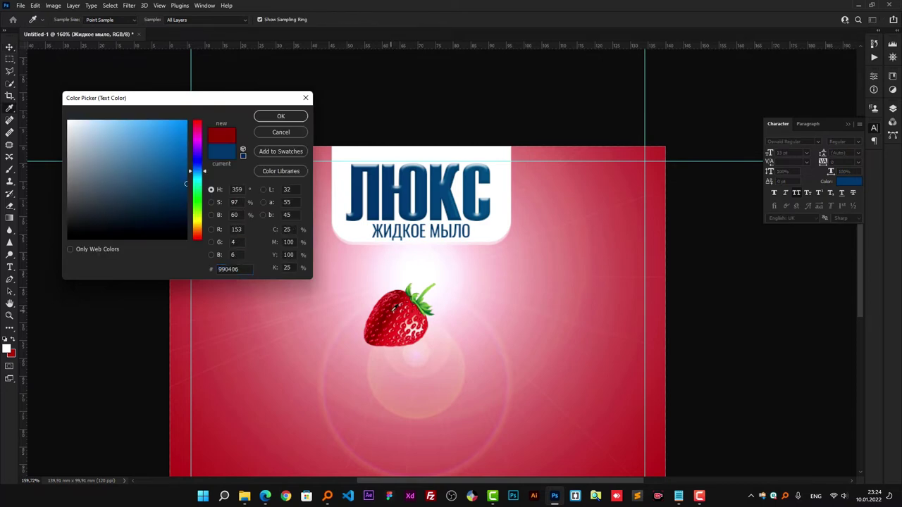
left_click(270, 117)
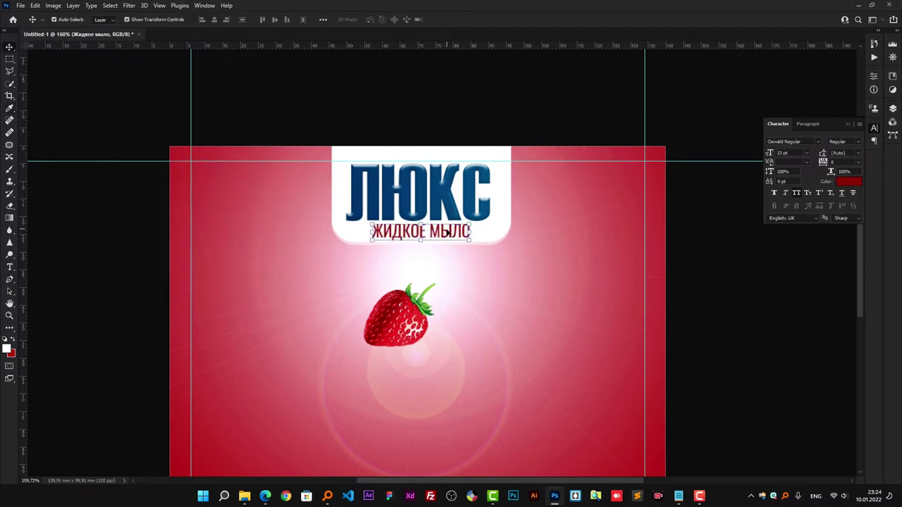
left_click(455, 288)
left_click_drag(456, 287, 465, 239)
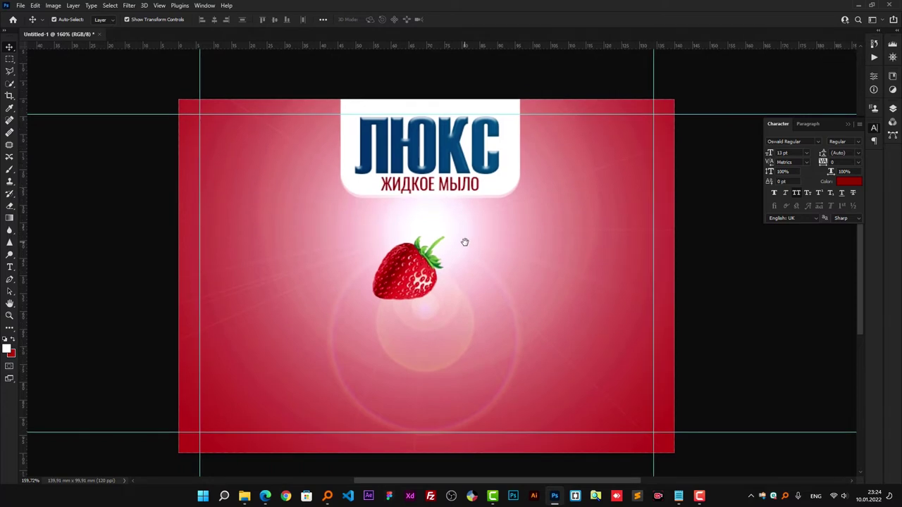
scroll(416, 208, "down", 1)
scroll(420, 195, "down", 1)
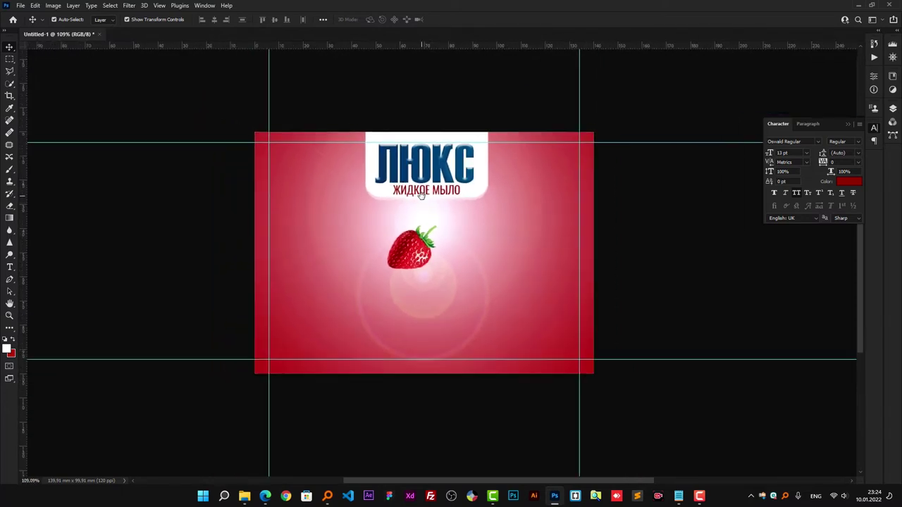
scroll(449, 205, "up", 1)
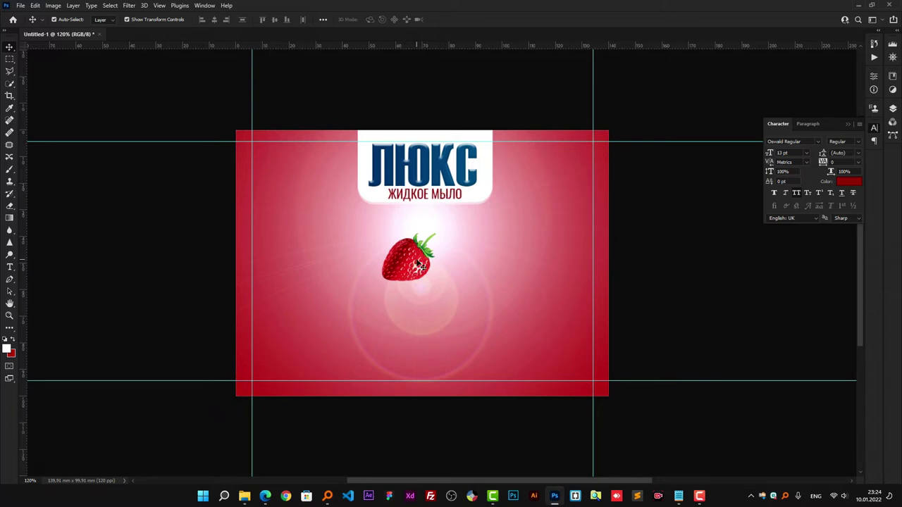
left_click(678, 496)
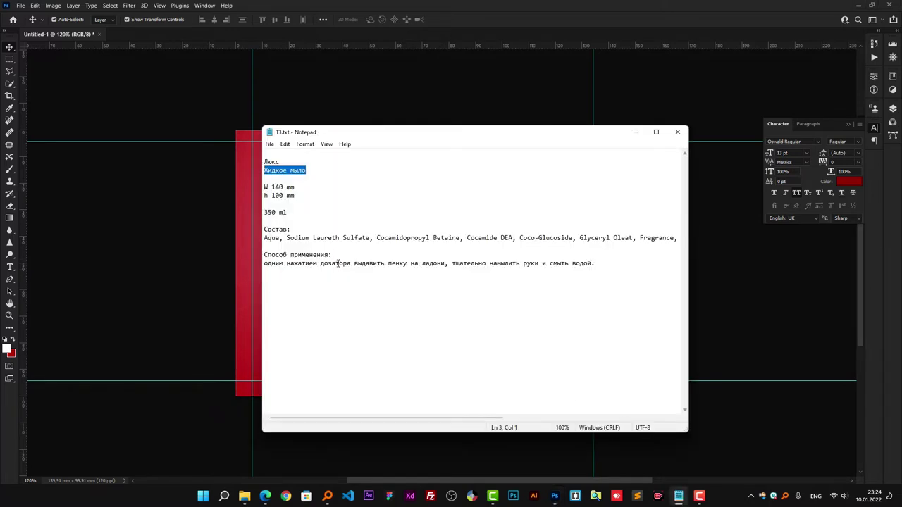
left_click_drag(263, 230, 272, 245)
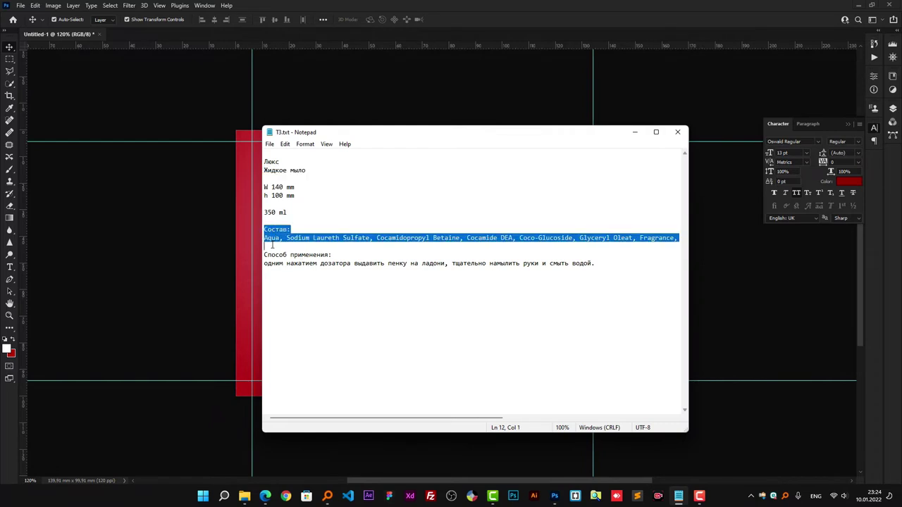
- Paste the ingredients as single-line text at the label's left, then delete that layer
left_click(634, 132)
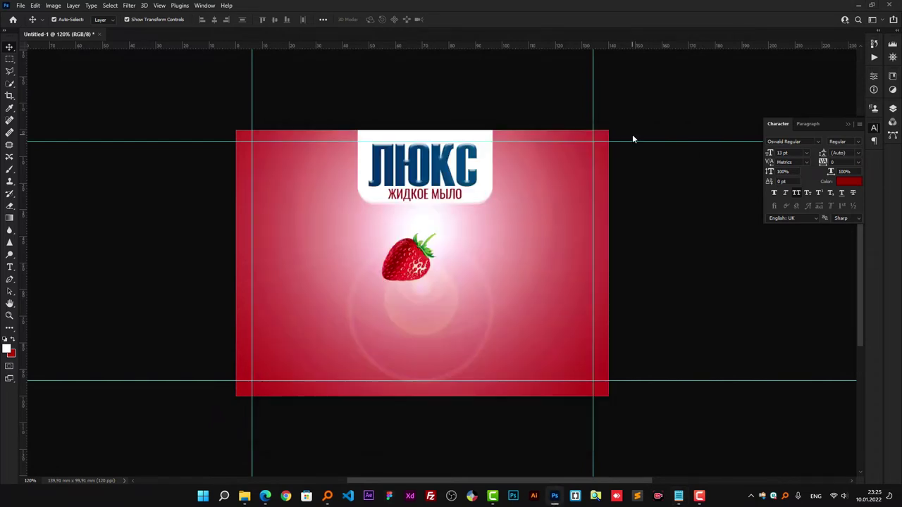
key("t")
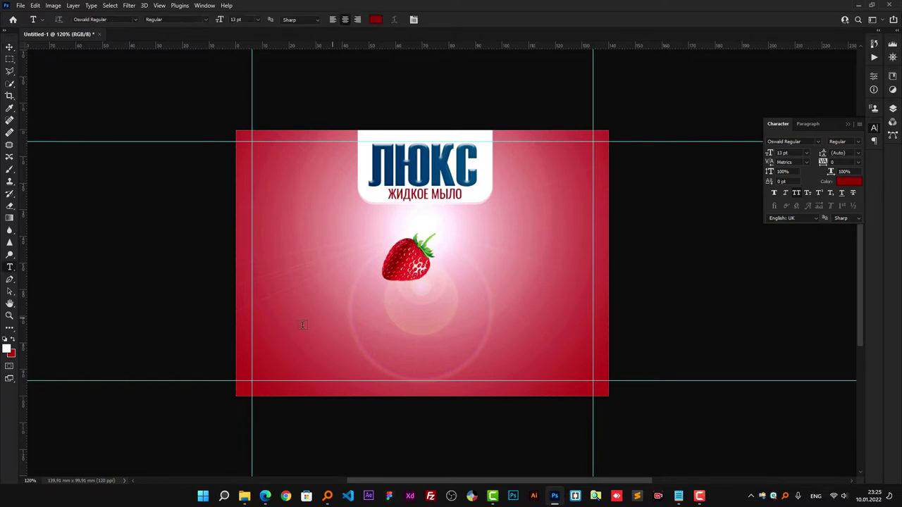
left_click(267, 333)
key("Escape")
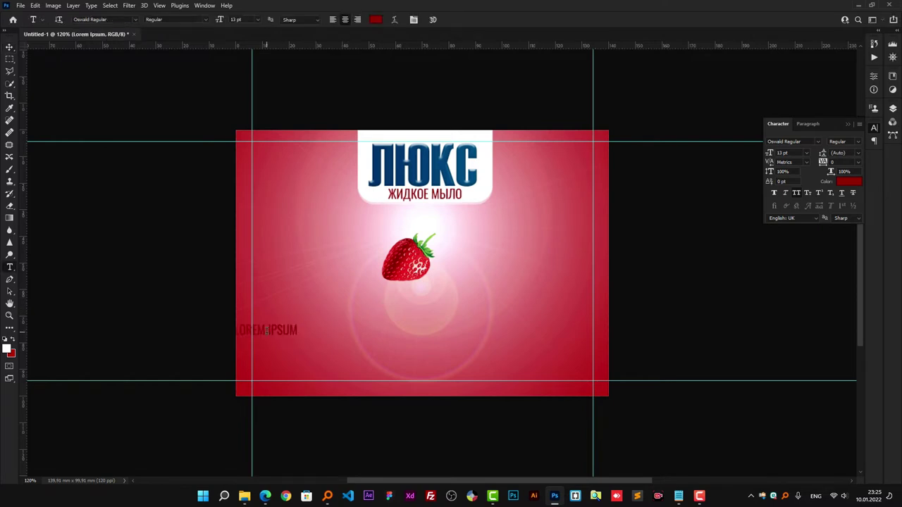
key("v")
key("t")
left_click(265, 331)
key("ctrl+a")
key("ctrl+v")
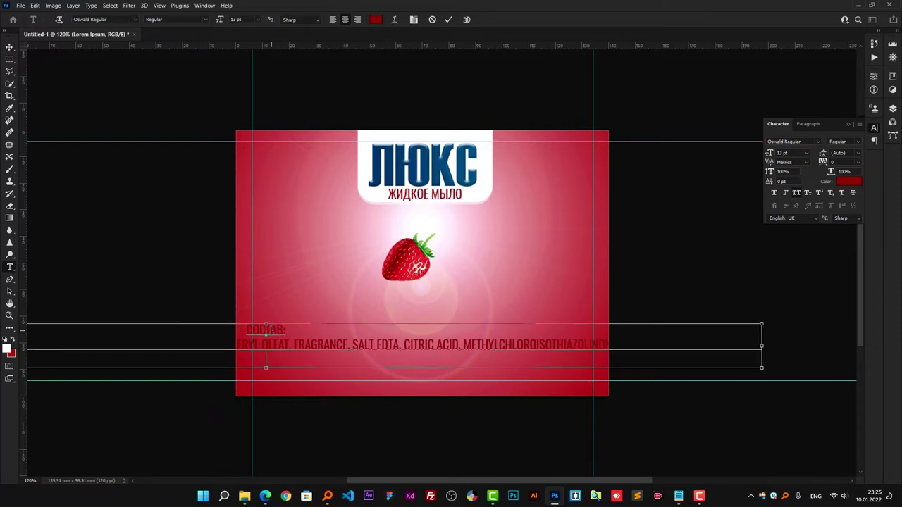
key("Escape")
key("v")
key("Delete")
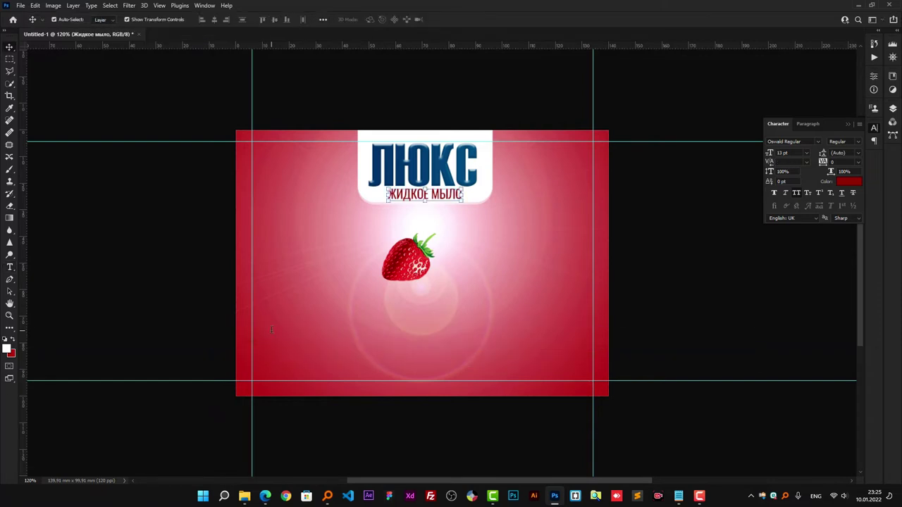
key("t")
- Paste the ingredients into a lower-left paragraph box, left-aligned, white, 5 pt
left_click_drag(255, 305, 389, 377)
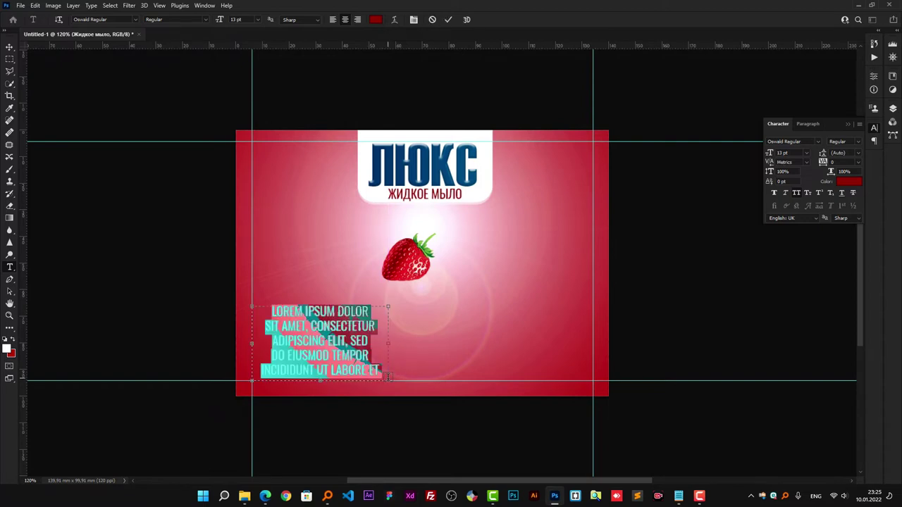
key("ctrl+v")
key("ctrl+a")
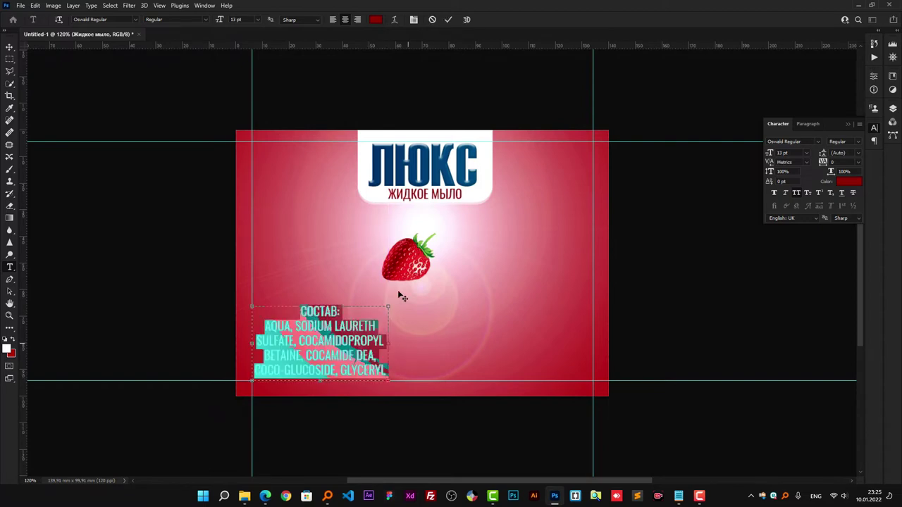
left_click(332, 19)
left_click(376, 19)
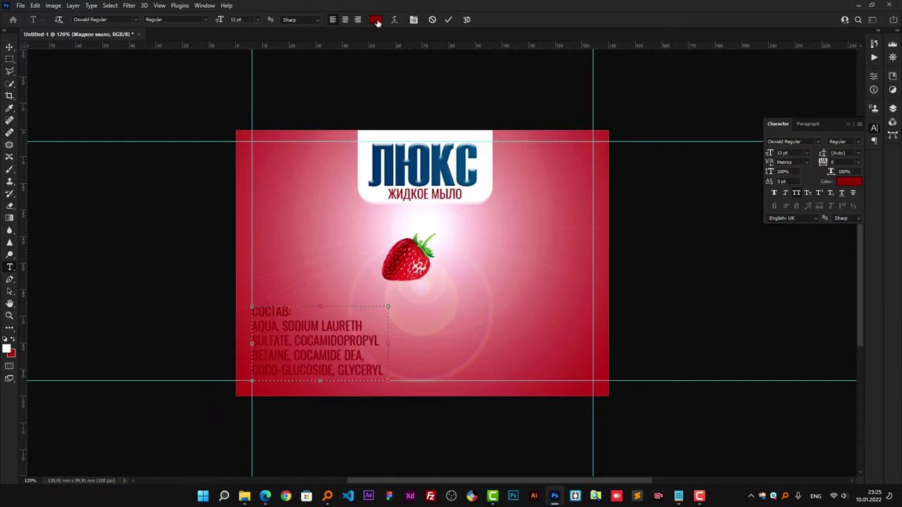
left_click_drag(118, 155, 64, 119)
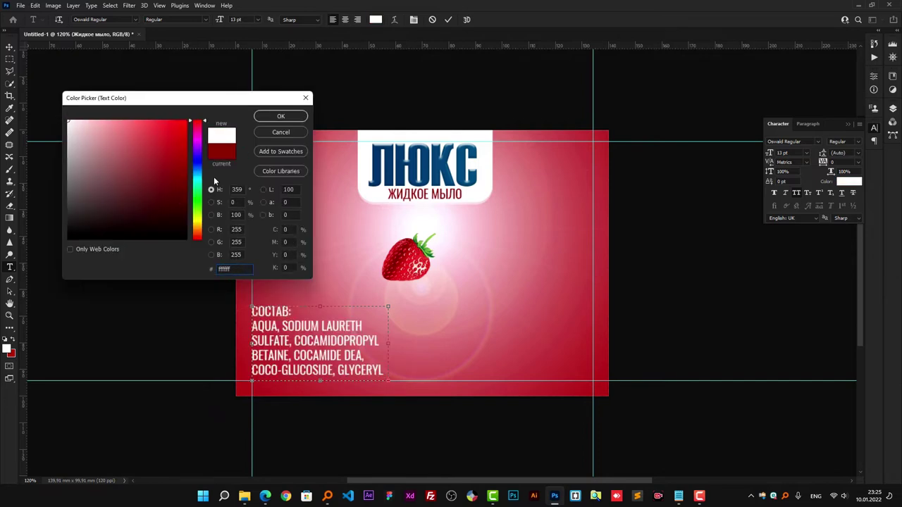
left_click(265, 118)
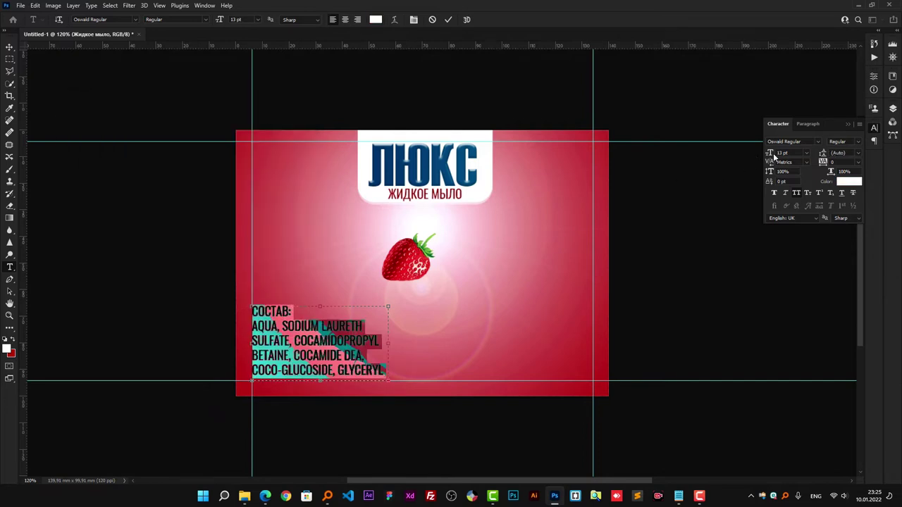
left_click_drag(773, 156, 768, 156)
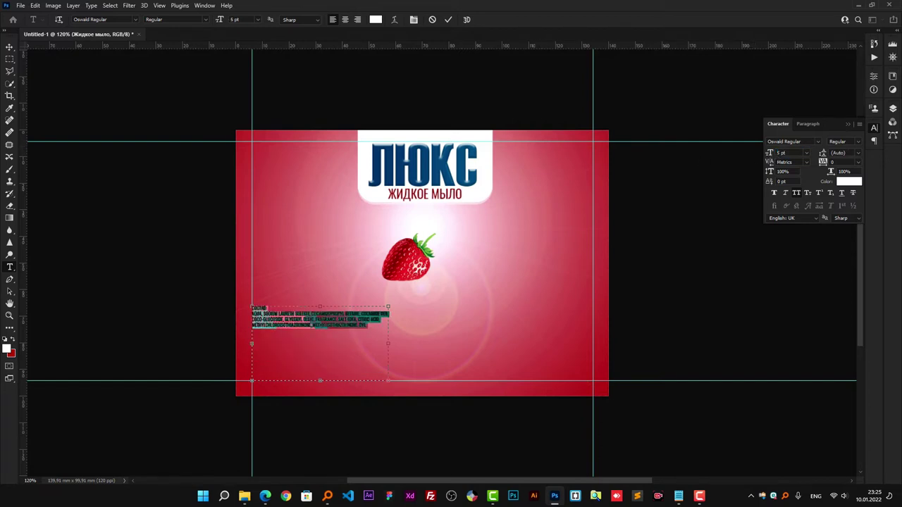
left_click(448, 20)
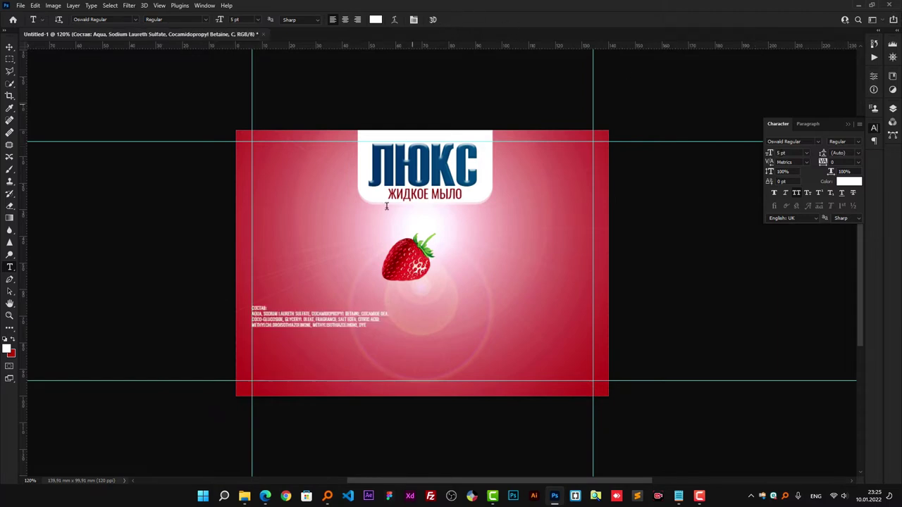
key("v")
- Move the ingredients block near the bottom and shorten its text box to fit
scroll(314, 319, "up", 3)
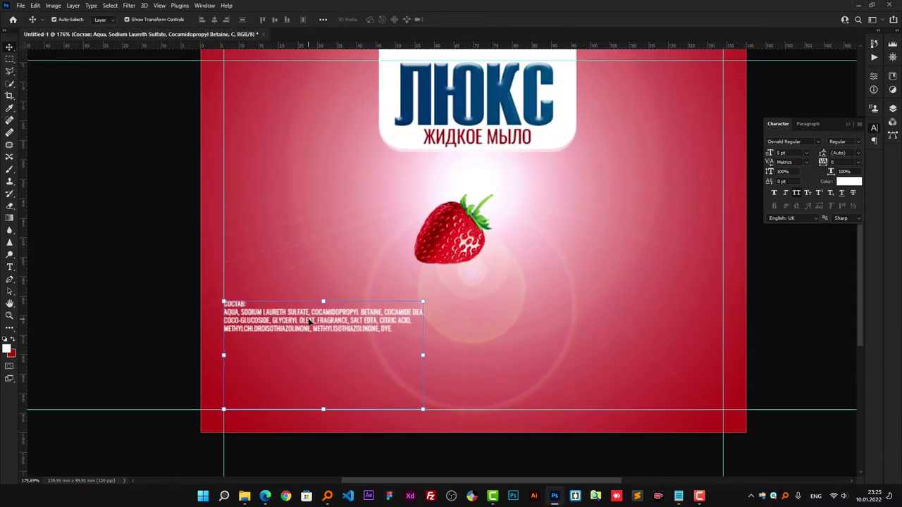
mouse_move(314, 318)
left_mouse_down()
mouse_move(315, 389)
mouse_move(314, 371)
left_mouse_up()
scroll(319, 383, "down", 3)
left_click(170, 304)
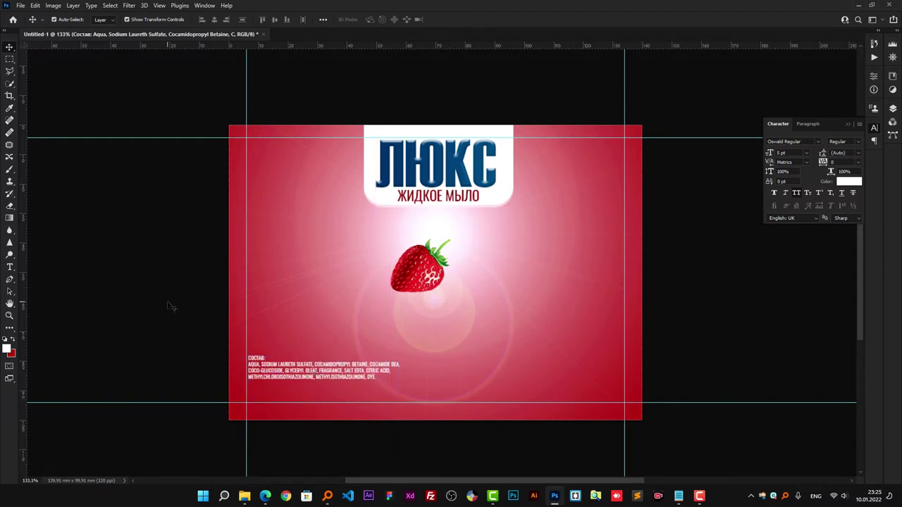
double_click(400, 377)
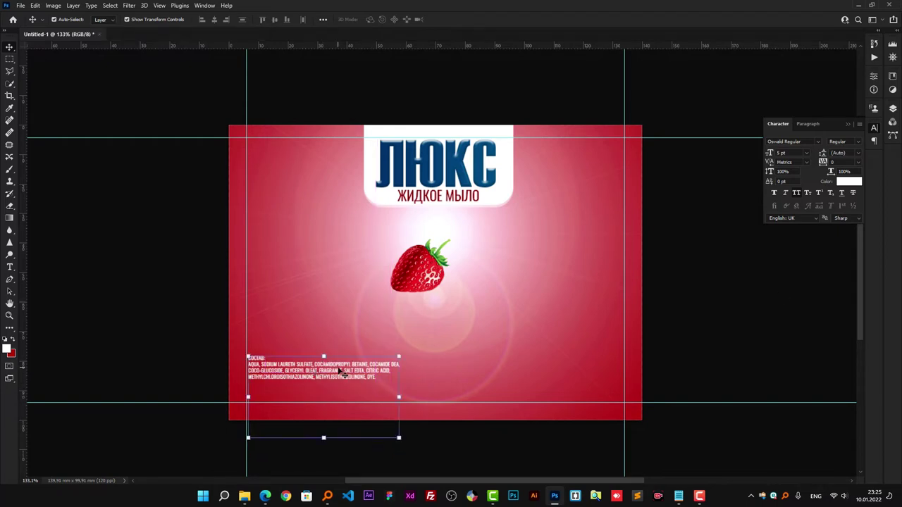
left_click_drag(322, 438, 326, 390)
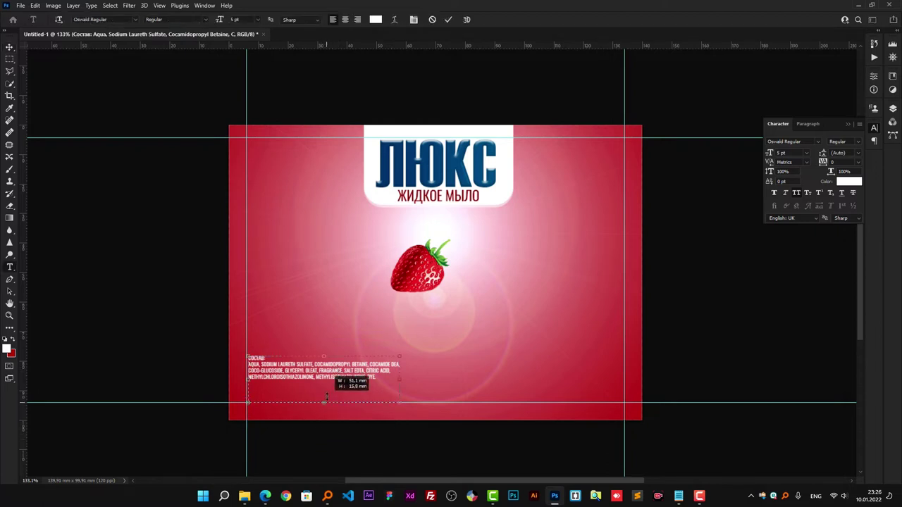
key("ctrl+Return")
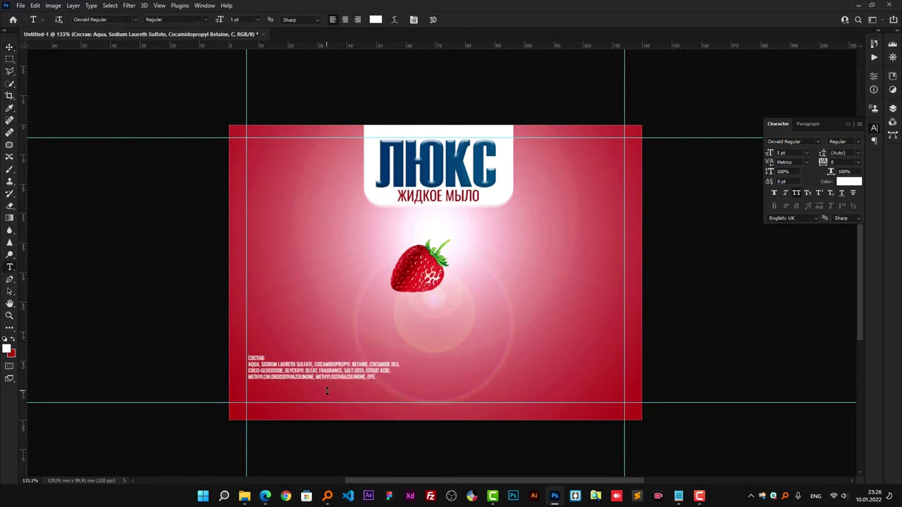
key("v")
- Duplicate the ingredients block to the lower right and copy the Способ применения instructions from Notepad
left_click_drag(333, 371, 461, 399)
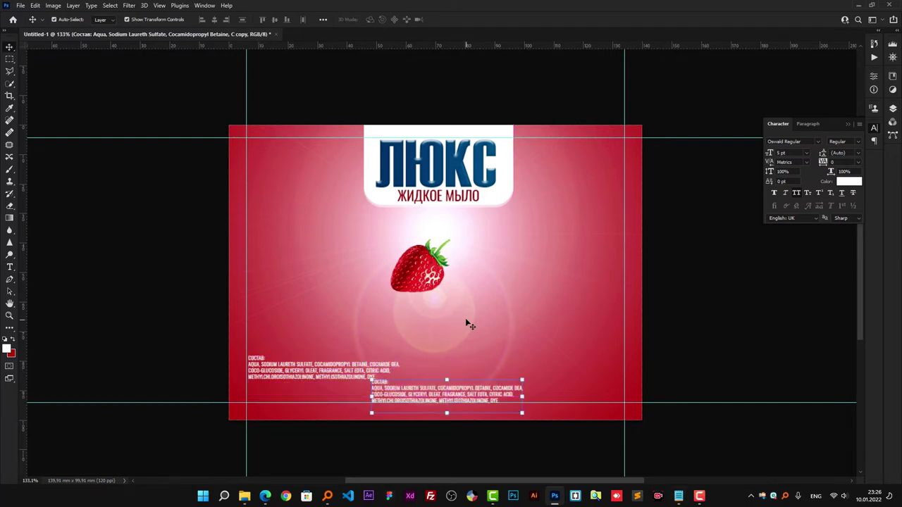
left_click(679, 496)
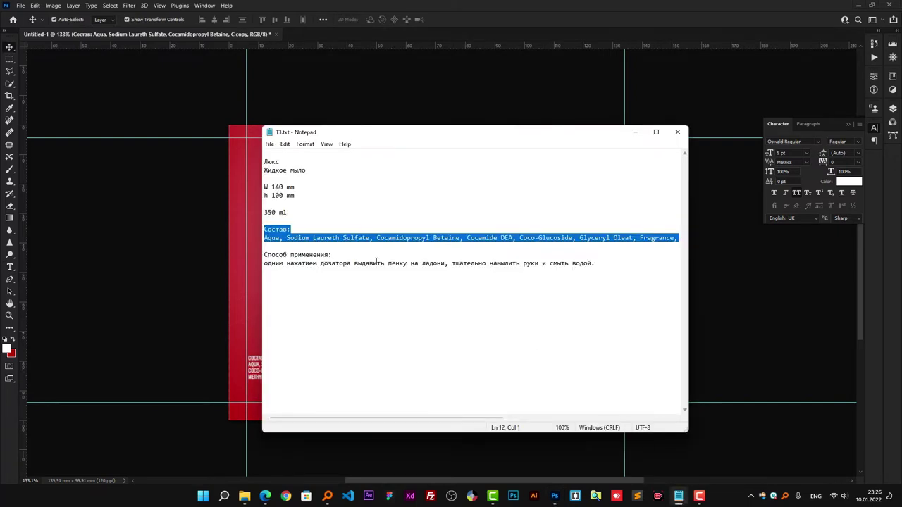
left_click_drag(265, 255, 611, 273)
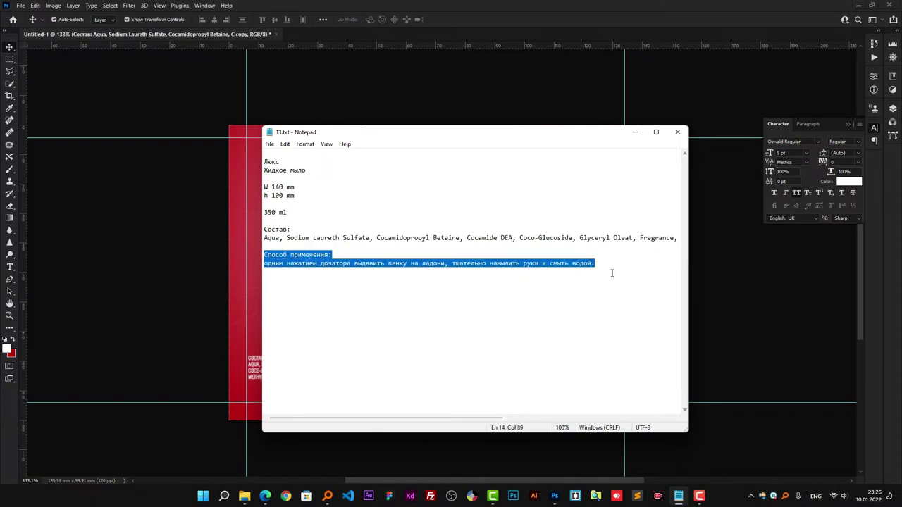
left_click(634, 134)
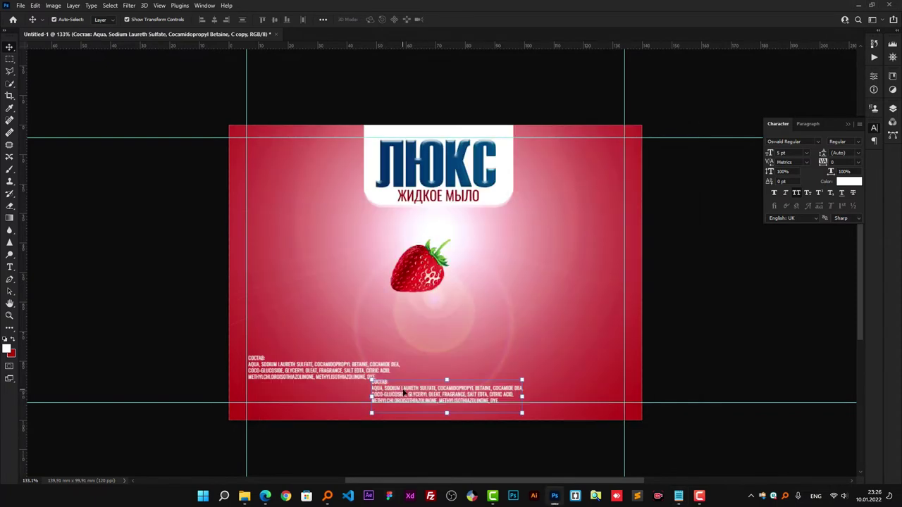
- Widen the copied text box and replace its text with the usage instructions on one line
key("t")
left_click_drag(541, 396, 642, 394)
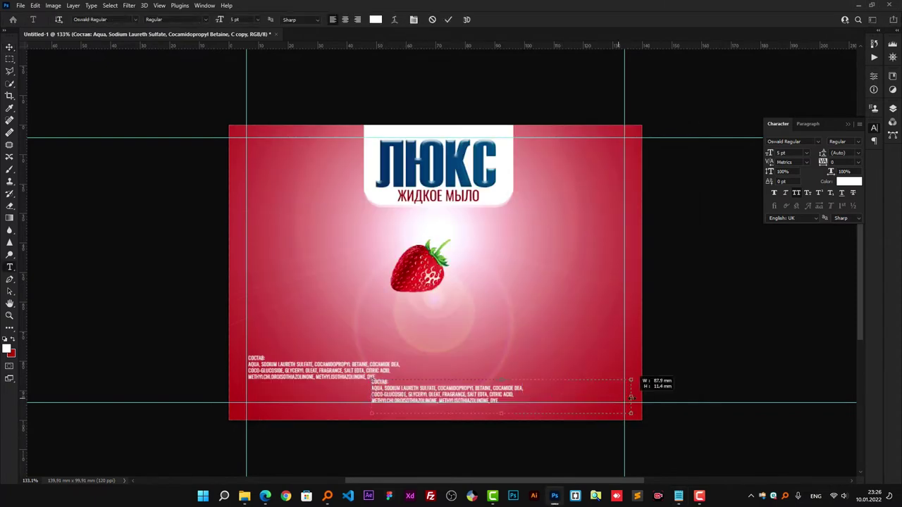
left_click_drag(371, 396, 248, 396)
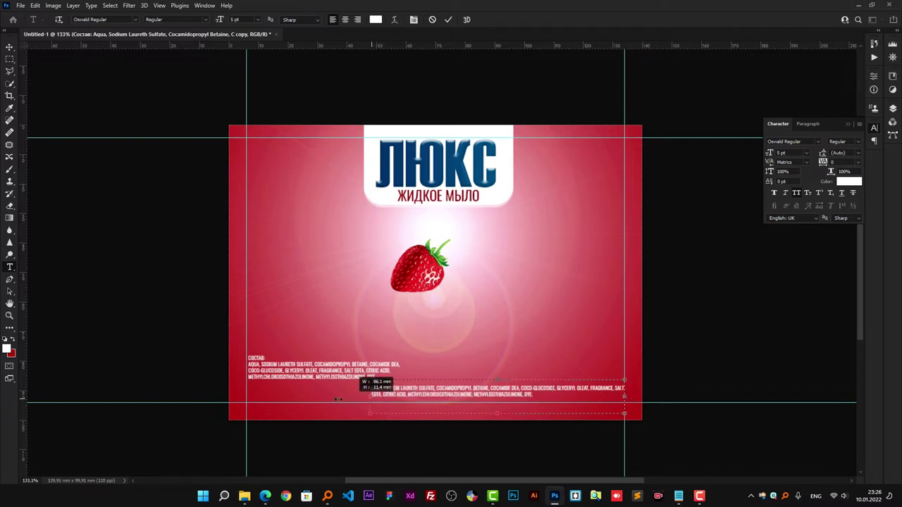
key("ctrl+a")
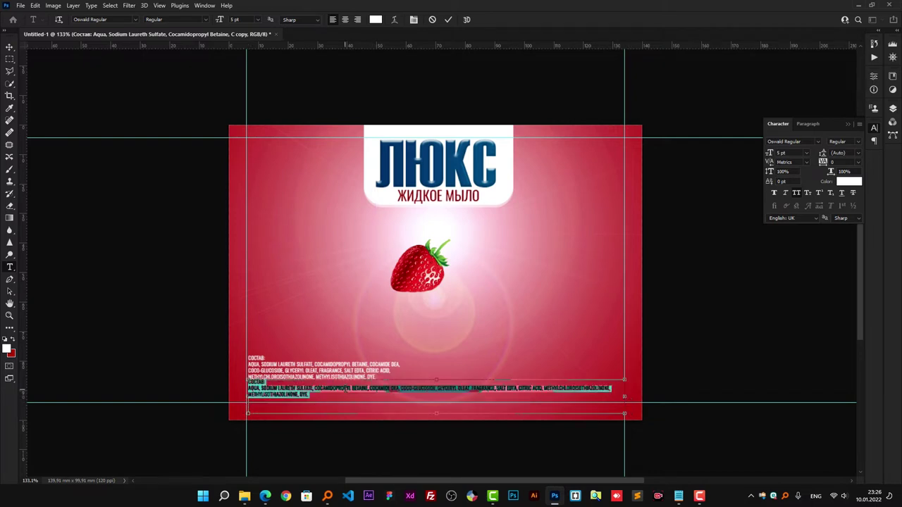
key("ctrl+v")
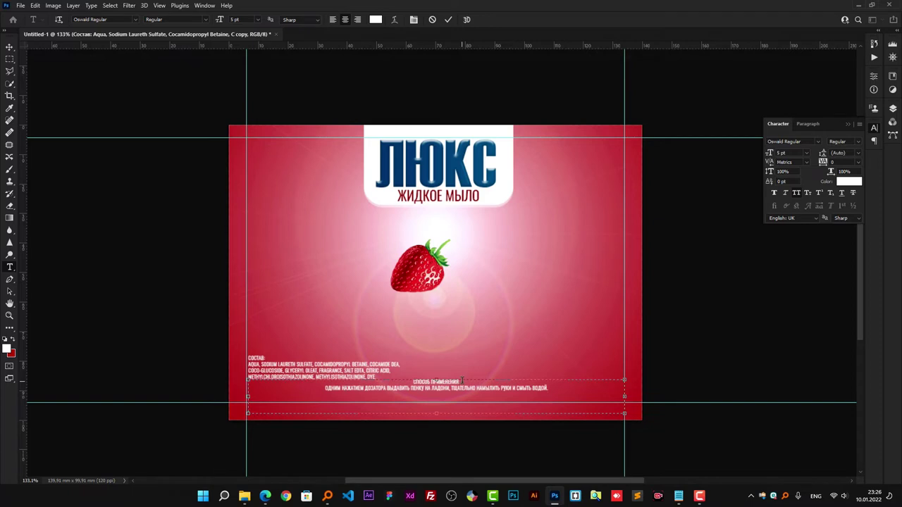
key("Delete")
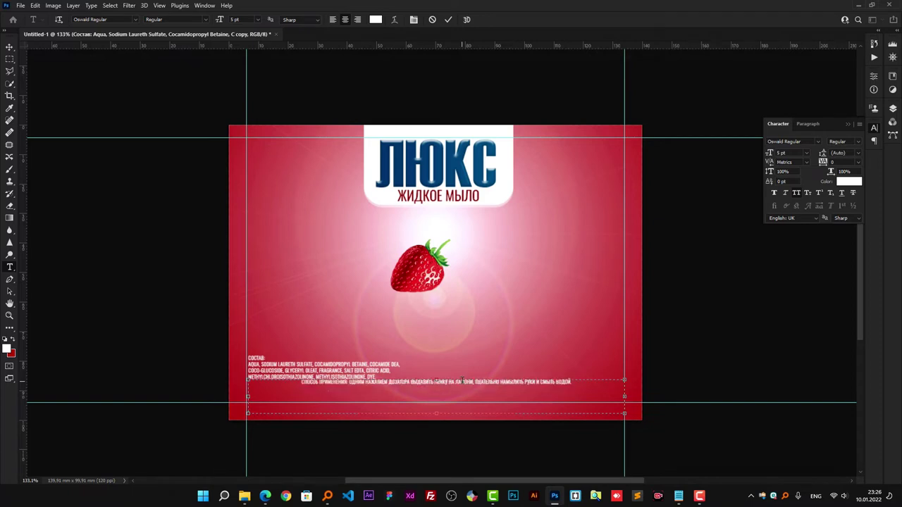
key("ctrl+Return")
key("v")
left_click_drag(459, 384, 457, 395)
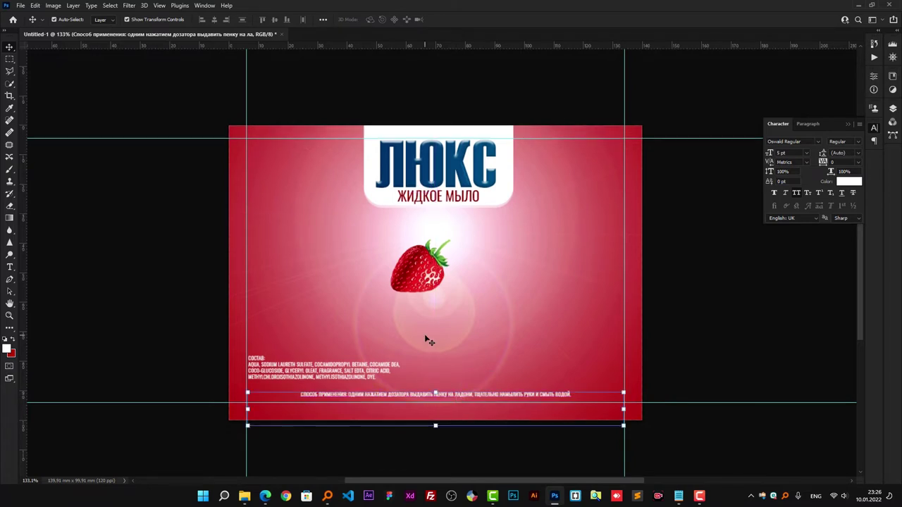
- Shift the strawberry slightly right and shrink the usage text box to a single line
scroll(428, 341, "down", 1)
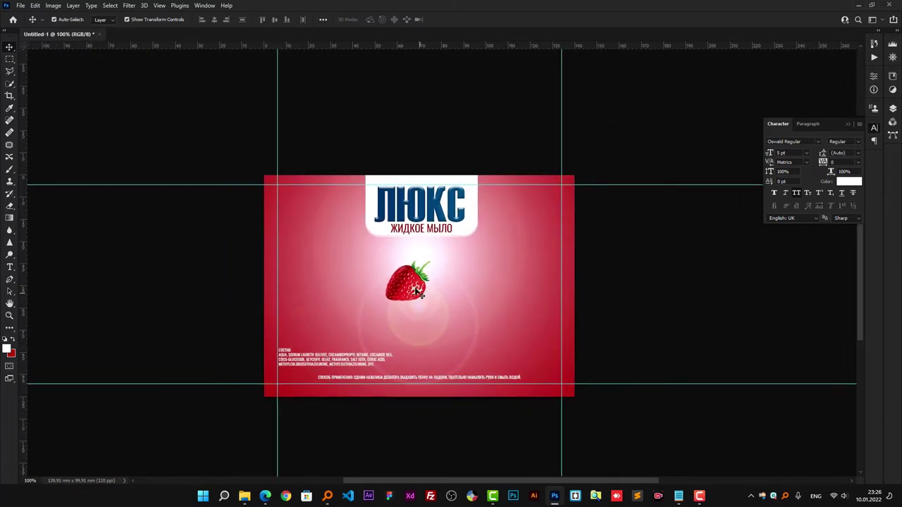
left_click_drag(417, 293, 430, 295)
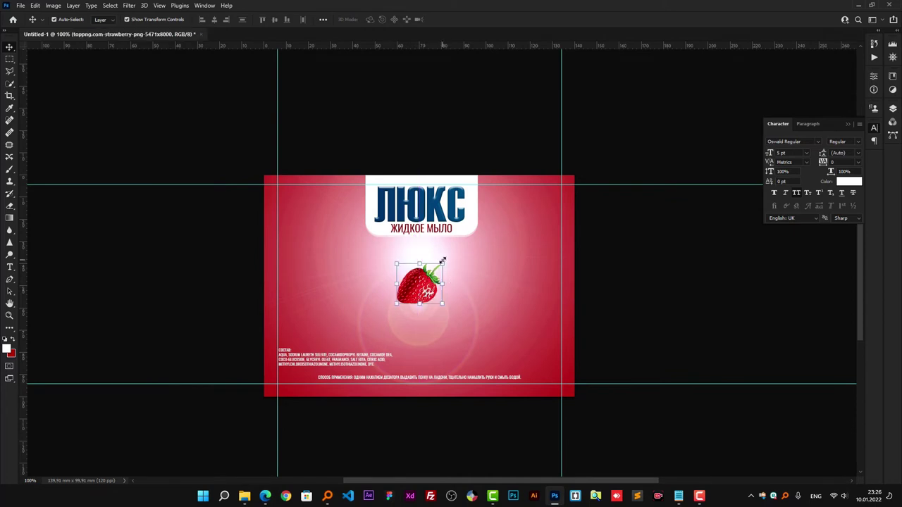
key("t")
left_click(429, 378)
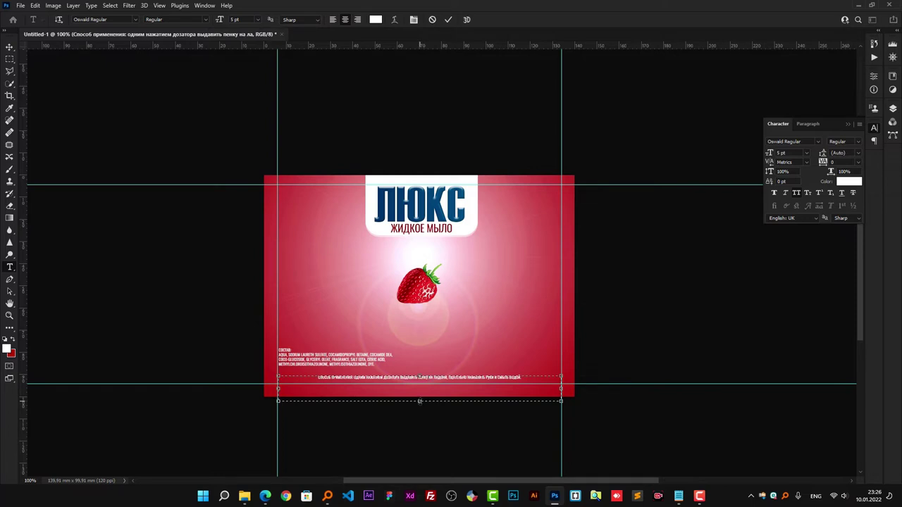
left_click_drag(419, 401, 421, 381)
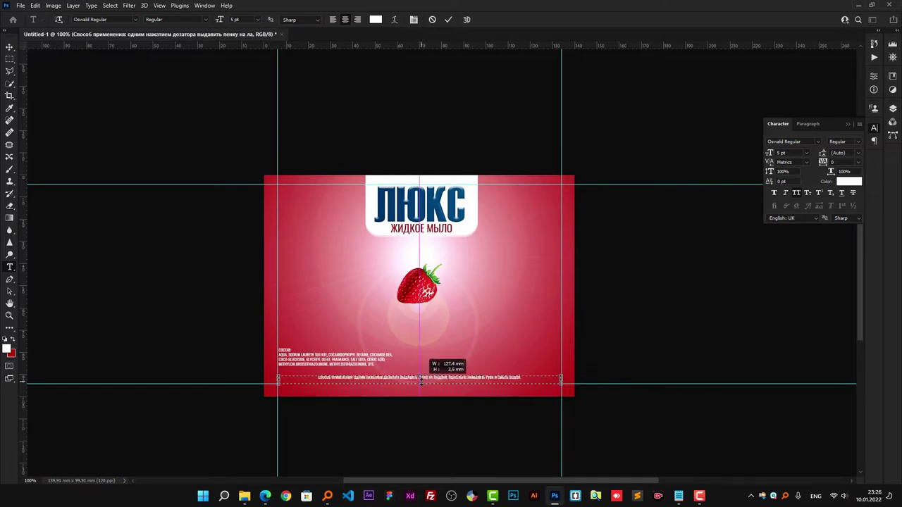
key("ctrl+Return")
key("v")
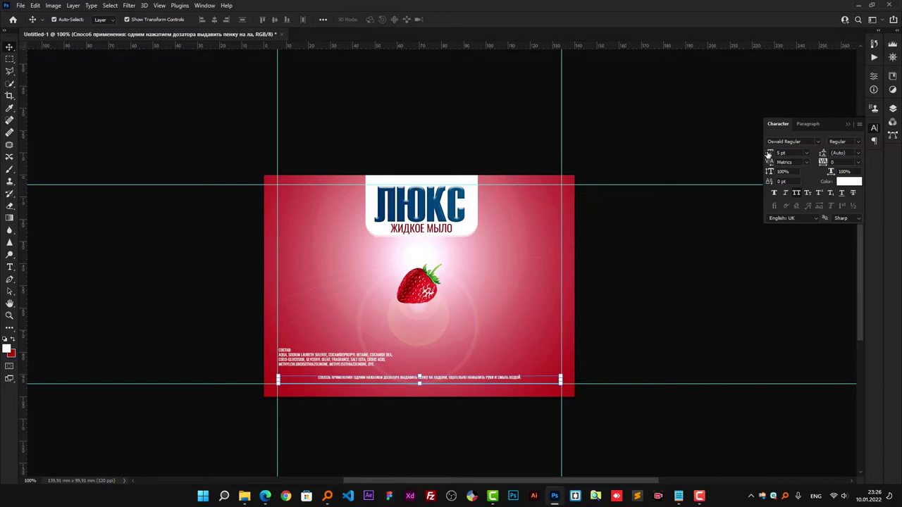
- Enlarge the usage text to 7 pt and align it under the ingredients' left edge
left_click_drag(769, 152, 770, 154)
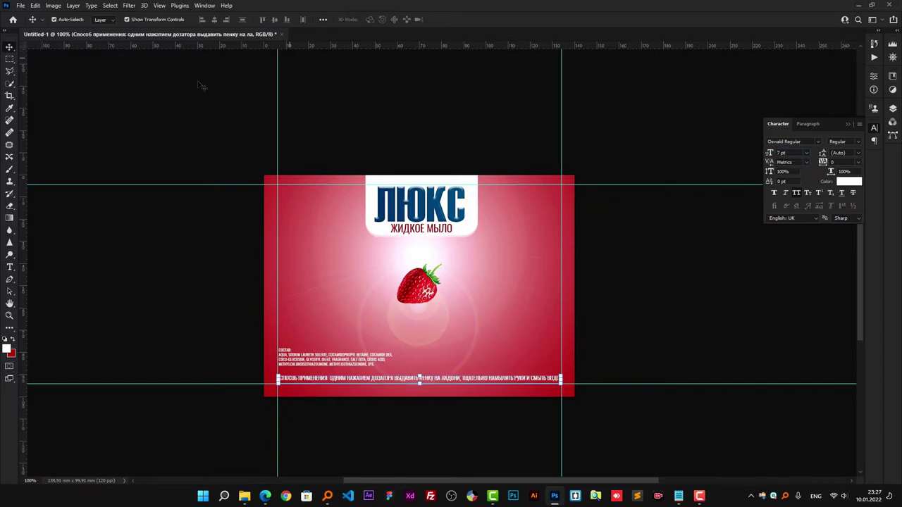
left_click(125, 146)
scroll(422, 380, "up", 2)
left_click_drag(423, 381, 418, 380)
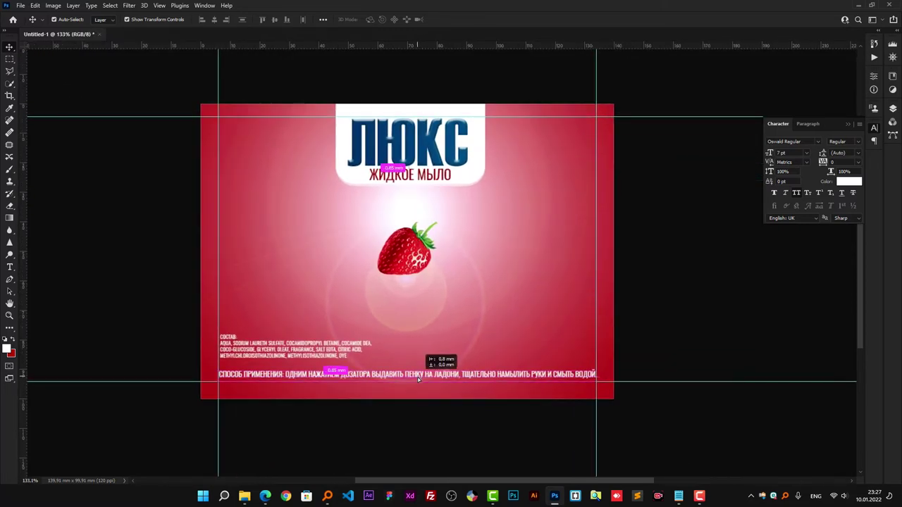
key("Down")
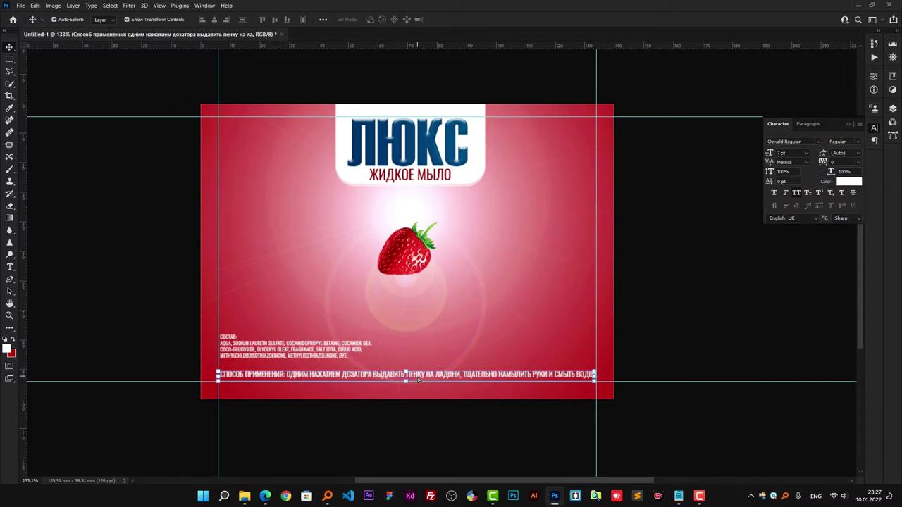
key("Down")
key("Down")
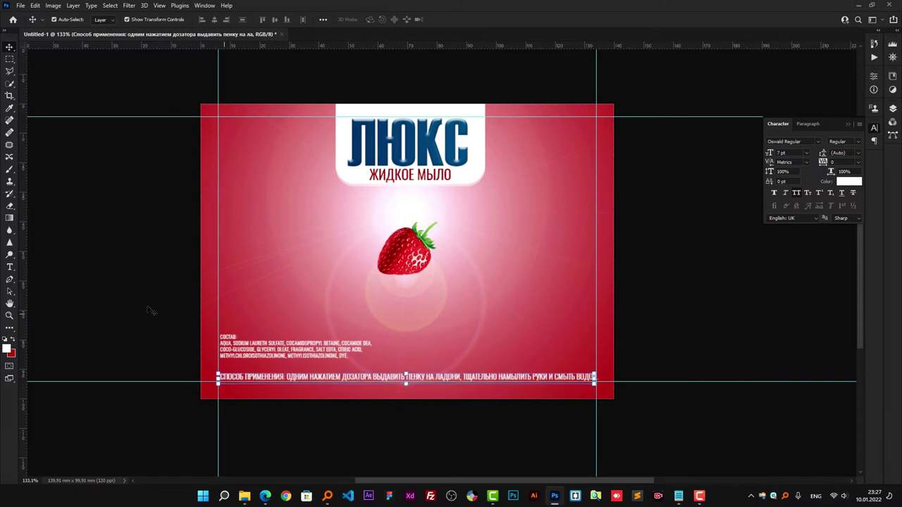
left_click(173, 313)
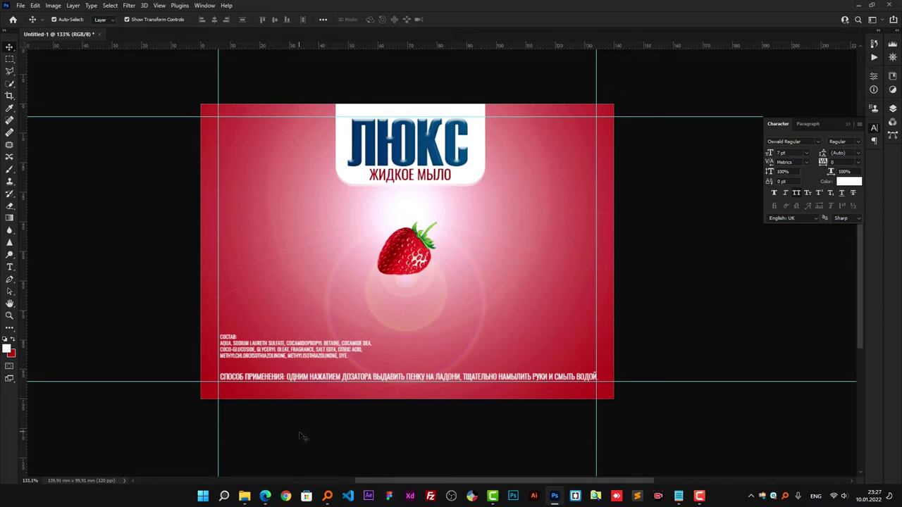
- Browse the Sovun label-images folder, move its window aside and return to Photoshop
left_click(244, 496)
left_click(376, 396)
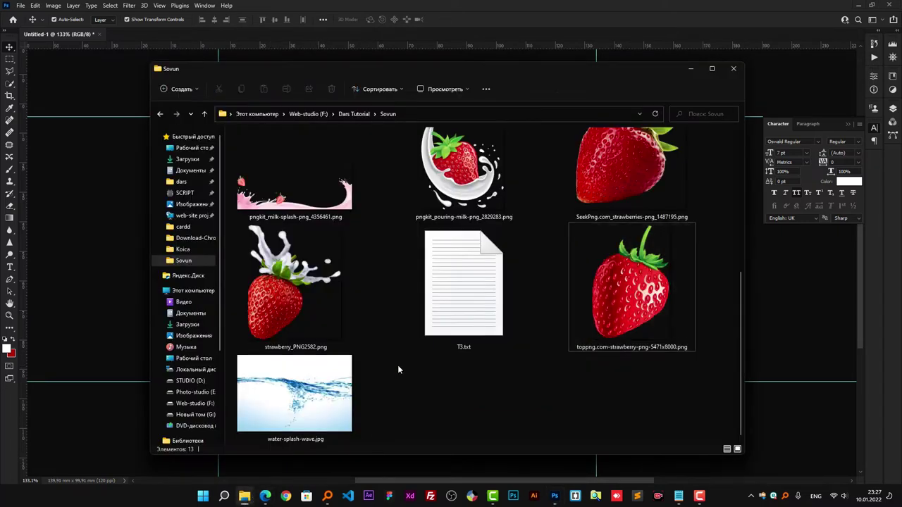
scroll(400, 356, "up", 1)
scroll(403, 352, "up", 4)
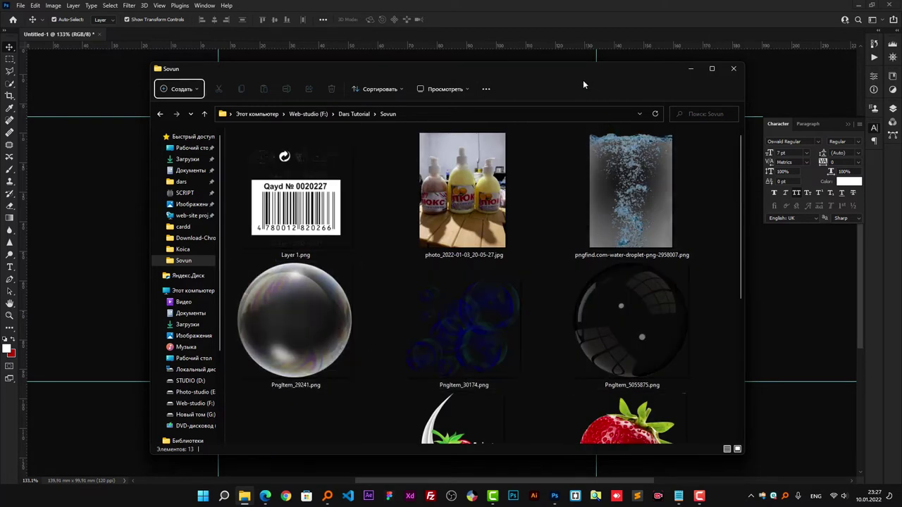
left_click_drag(472, 68, 0, 49)
key("alt+Tab")
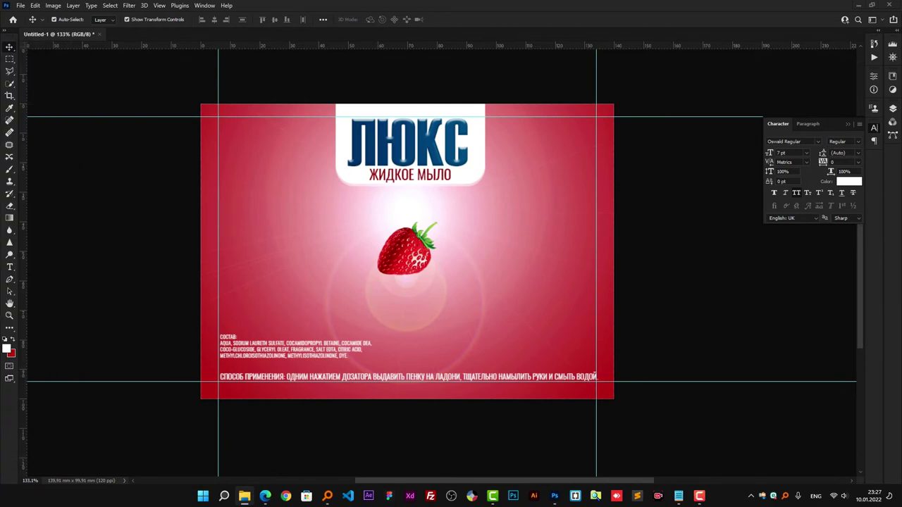
- Place PngItem_5055875.png and scale the bubble to surround the strawberry
left_click_drag(336, 215, 385, 246)
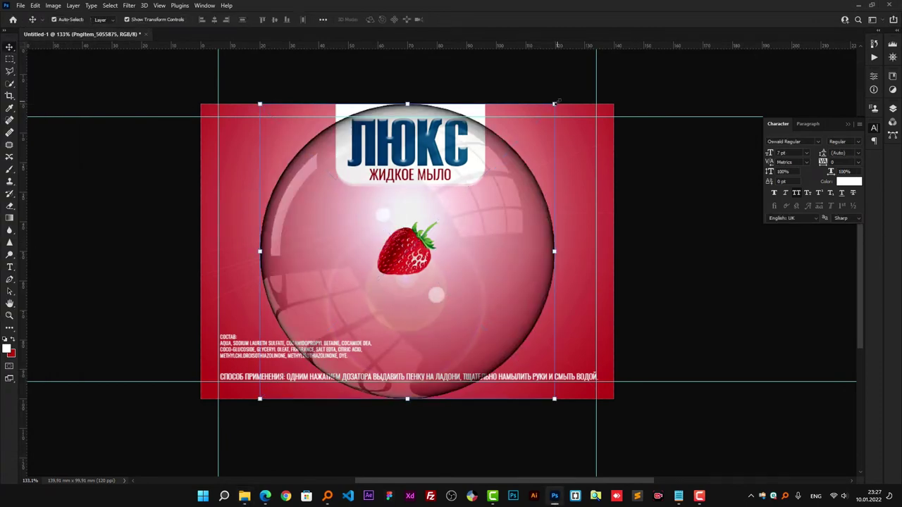
left_click_drag(556, 103, 472, 198)
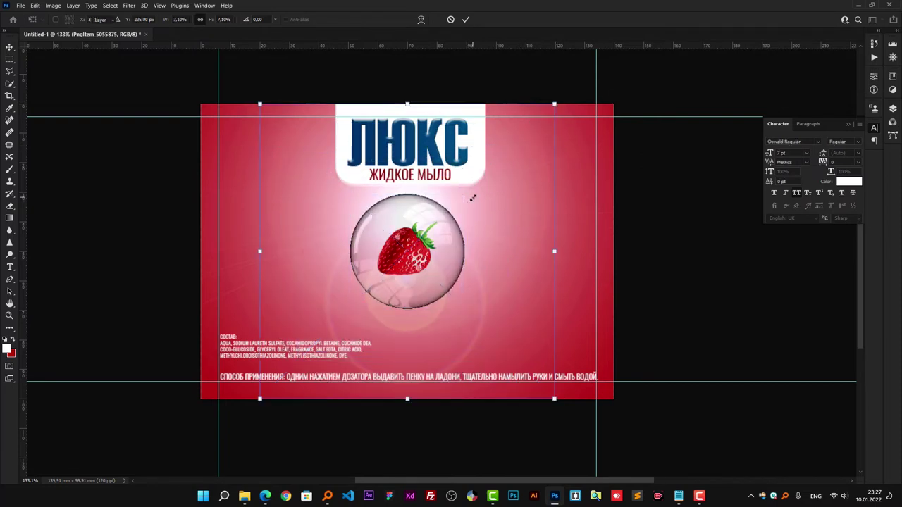
key("Return")
- Blend the bubble in Screen mode, enlarge it slightly, and drag a copy to the lower right
left_click(893, 110)
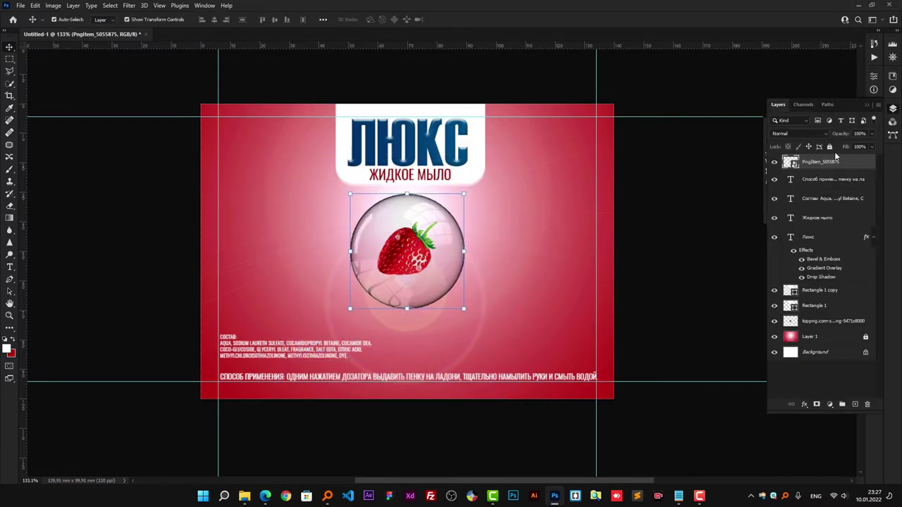
left_click(823, 133)
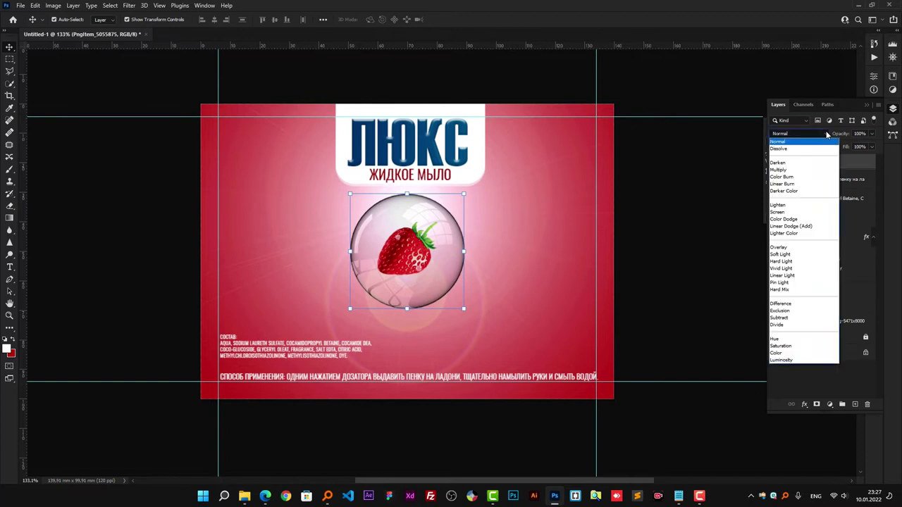
left_click(796, 213)
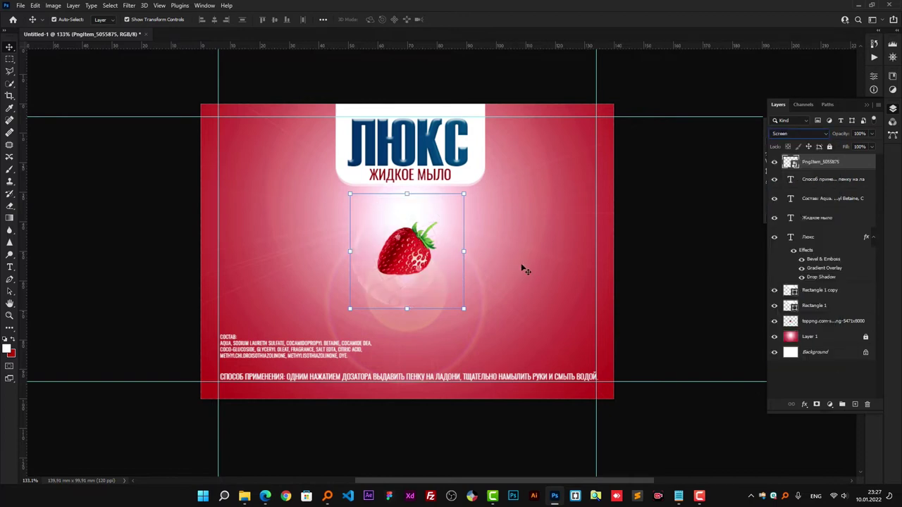
left_click_drag(464, 310, 469, 310)
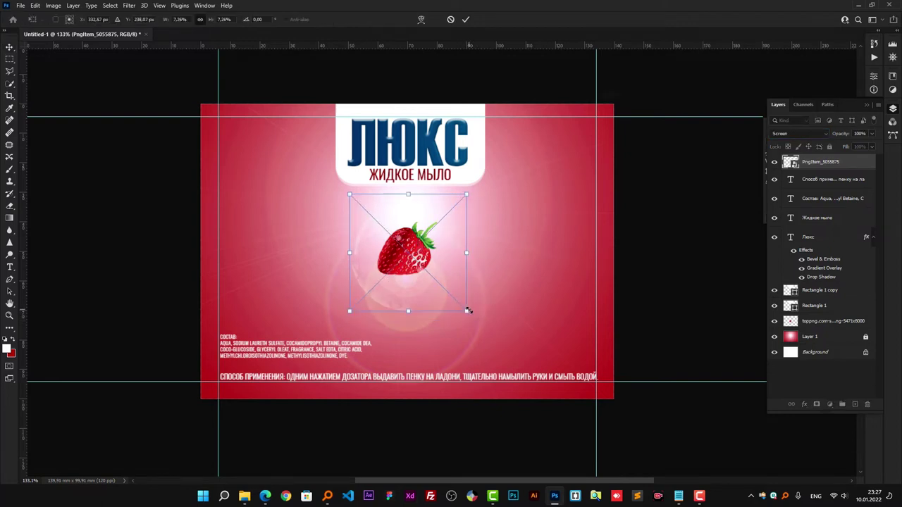
key("Return")
left_click_drag(384, 298, 518, 345)
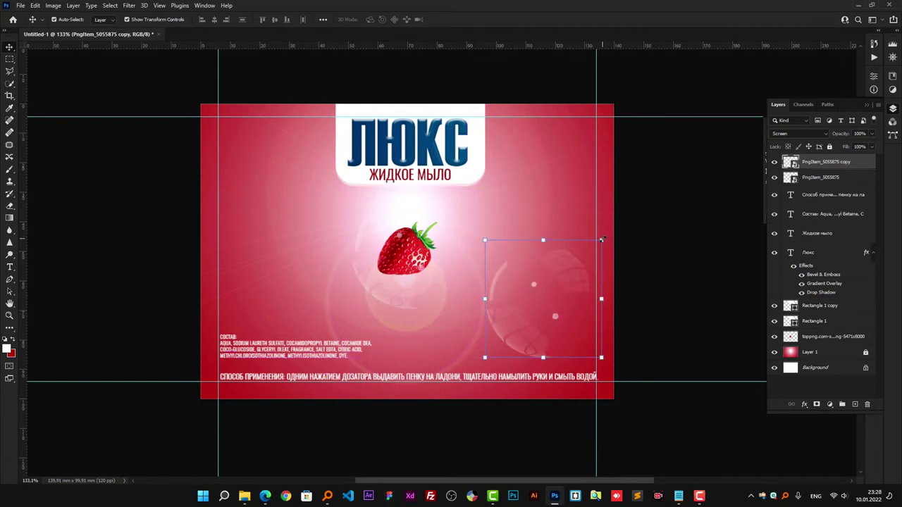
- Shrink the bubble copy and nudge it up and to the right
left_click_drag(601, 240, 576, 284)
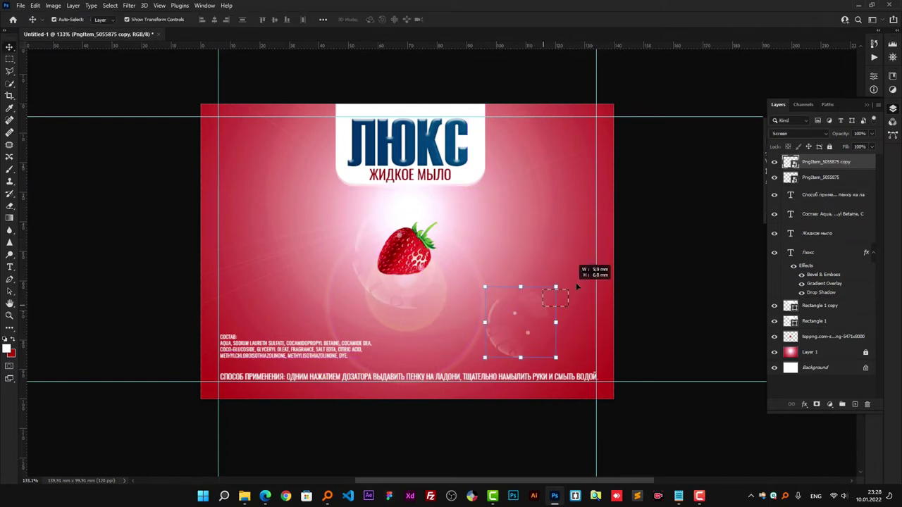
left_click_drag(576, 282, 558, 286)
key("Up")
key("Up")
key("Up")
key("Up")
key("Up")
key("Up")
key("Up")
key("Up")
key("Up")
key("Up")
key("Up")
key("Up")
key("Right")
key("Right")
key("Right")
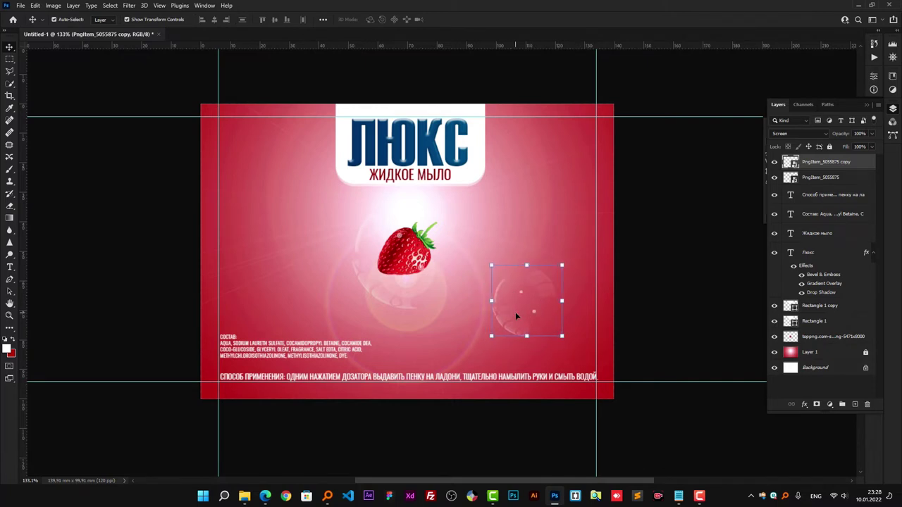
key("shift+Right")
key("shift+Right")
key("shift+Right")
key("shift+Right")
key("shift+Right")
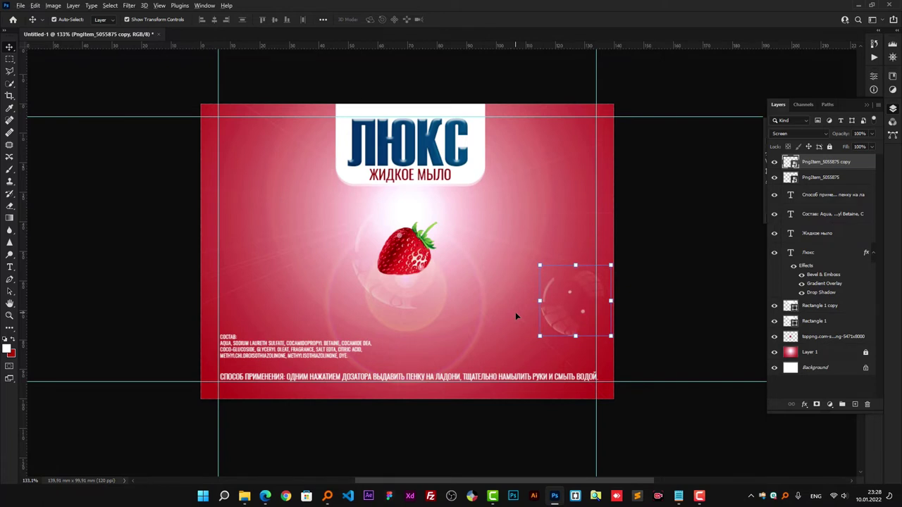
- Make two more bubble copies shifted left, undoing an accidental rotation along the way
key("ctrl+j")
key("shift+Left")
key("shift+Left")
key("shift+Left")
key("shift+Left")
key("shift+Left")
key("shift+Left")
key("shift+Left")
key("shift+Left")
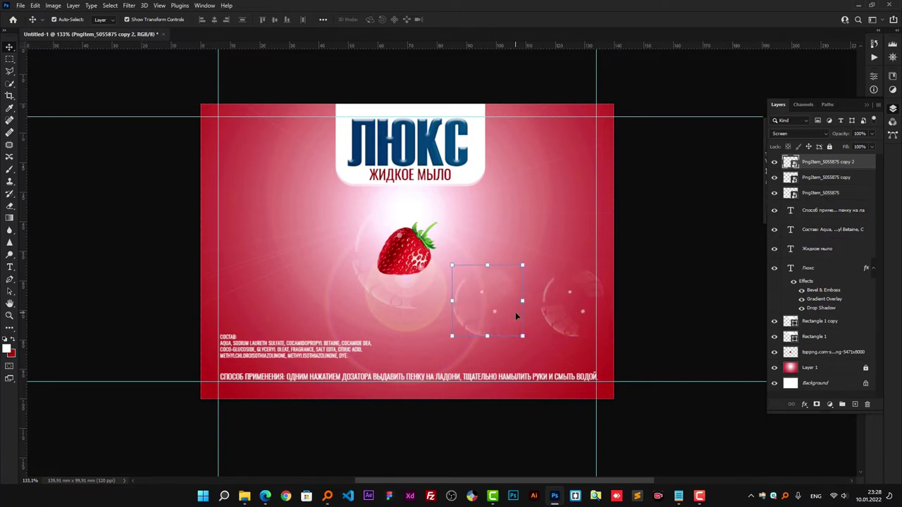
left_click_drag(487, 265, 540, 335)
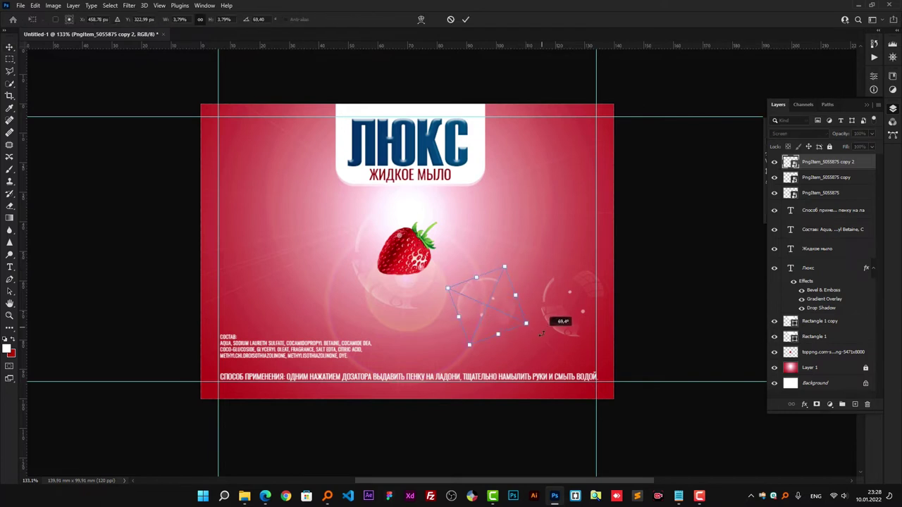
key("ctrl+z")
key("shift+Right")
key("shift+Right")
key("shift+Right")
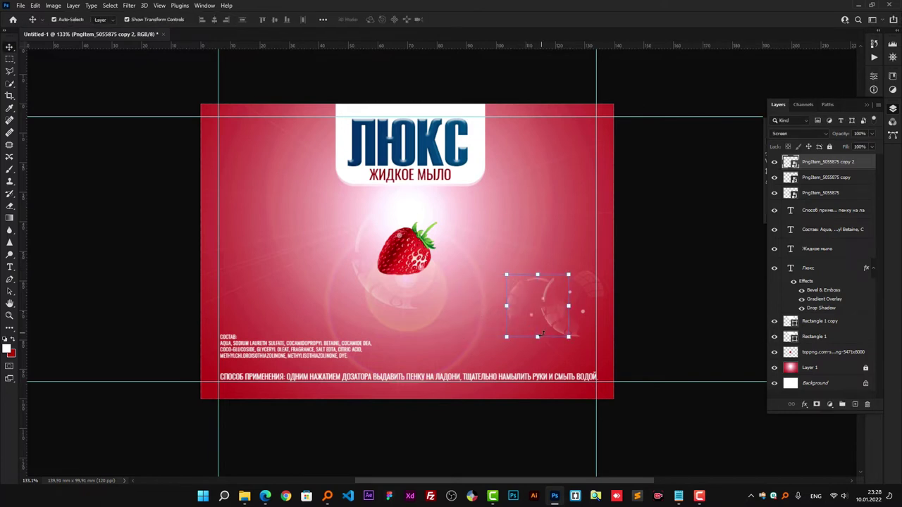
key("ctrl+j")
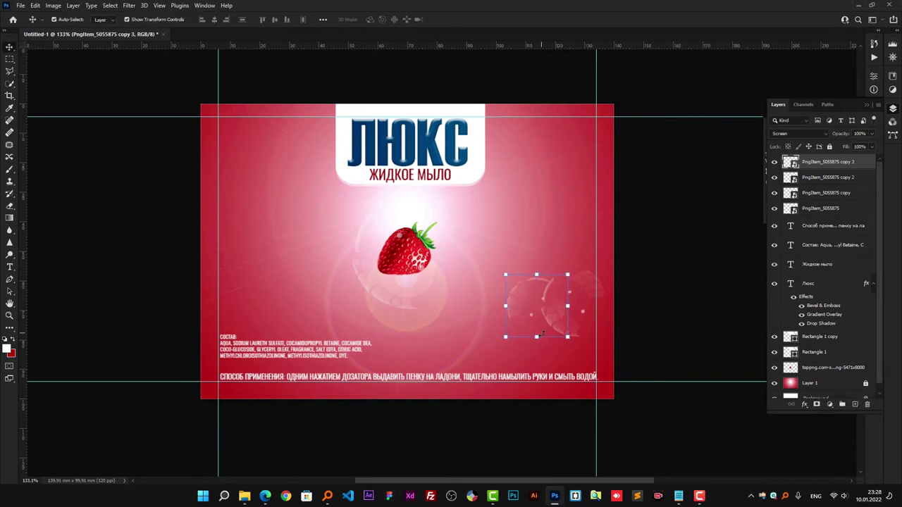
key("shift+Left")
key("shift+Left")
key("shift+Left")
key("shift+Left")
key("shift+Left")
key("shift+Left")
key("shift+Left")
key("shift+Left")
key("shift+Left")
key("shift+Left")
key("shift+Left")
key("shift+Left")
key("shift+Left")
key("shift+Left")
key("shift+Right")
key("shift+Right")
key("shift+Right")
key("shift+Right")
key("Right")
key("Right")
key("Right")
- Add bubble copies to the right and left, then reposition the large bubble around the strawberry
key("ctrl+j")
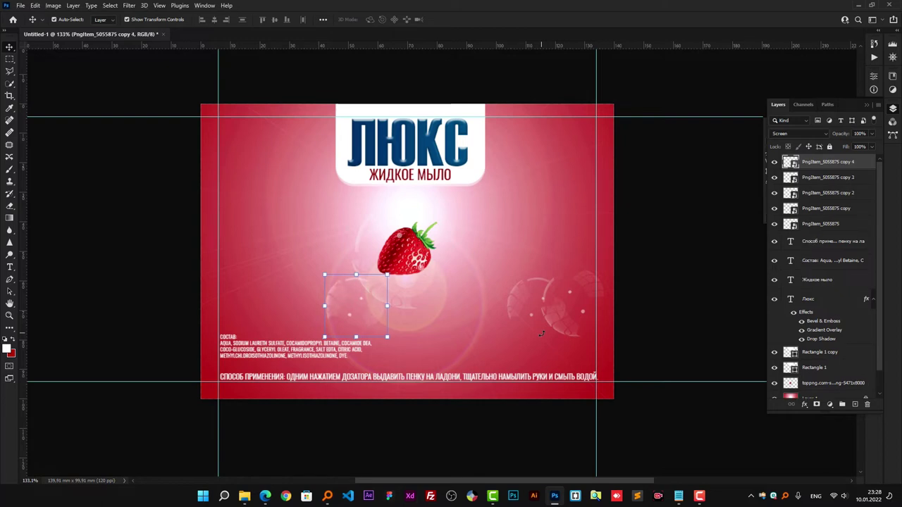
key("shift+Right")
key("shift+Right")
key("shift+Right")
key("shift+Right")
key("shift+Right")
key("shift+Right")
key("shift+Right")
key("shift+Right")
key("shift+Right")
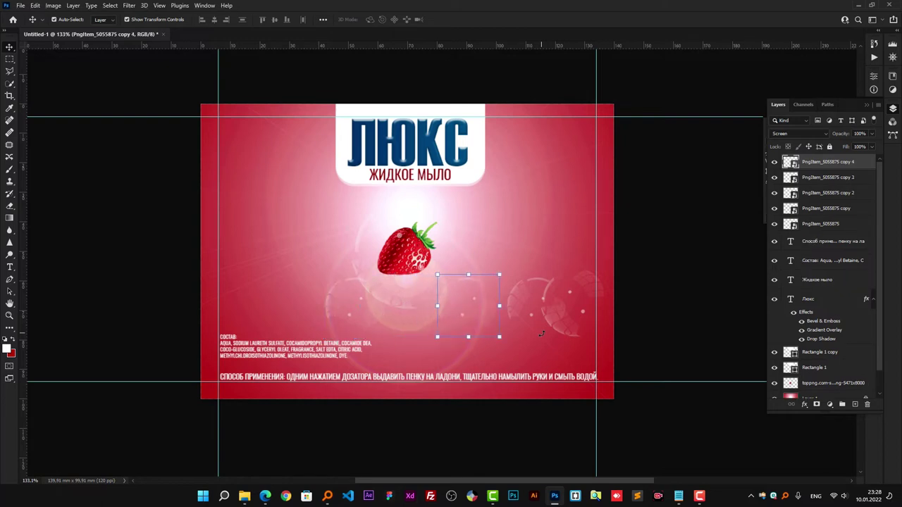
key("shift+Right")
left_click(161, 302)
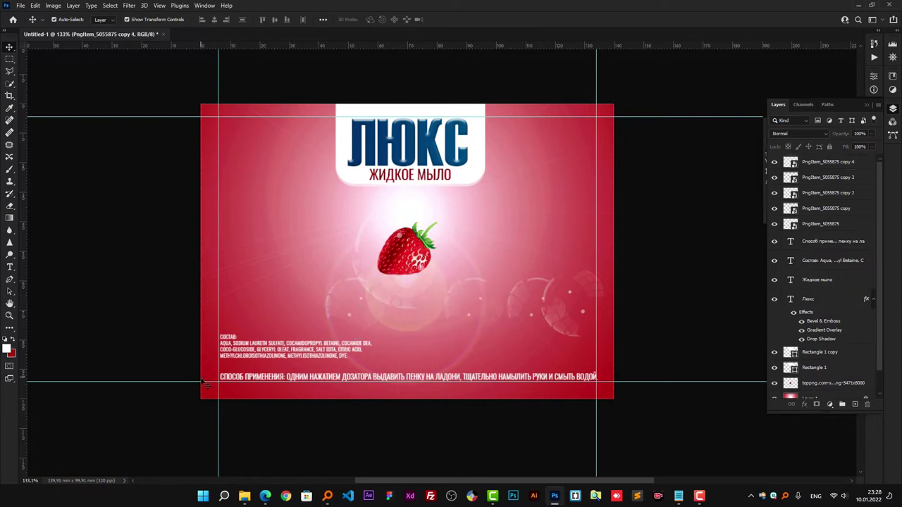
left_click(334, 311)
key("ctrl+j")
key("shift+Left")
key("shift+Left")
key("shift+Left")
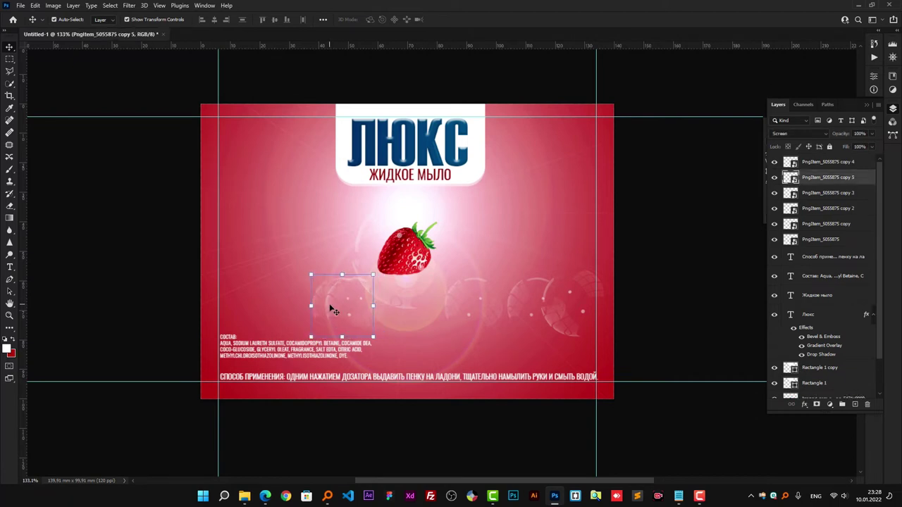
key("shift+Left")
key("shift+Left")
key("shift+Left")
key("shift+Left")
key("shift+Left")
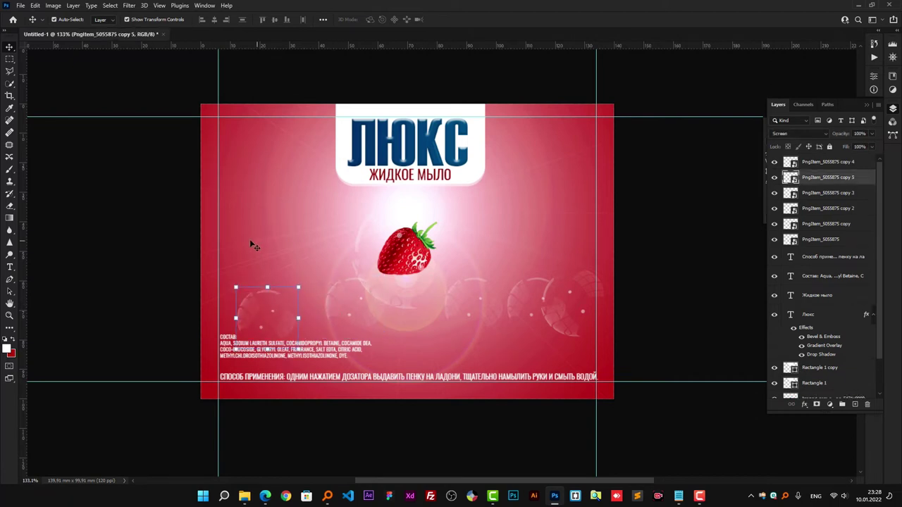
left_click_drag(373, 240, 359, 226)
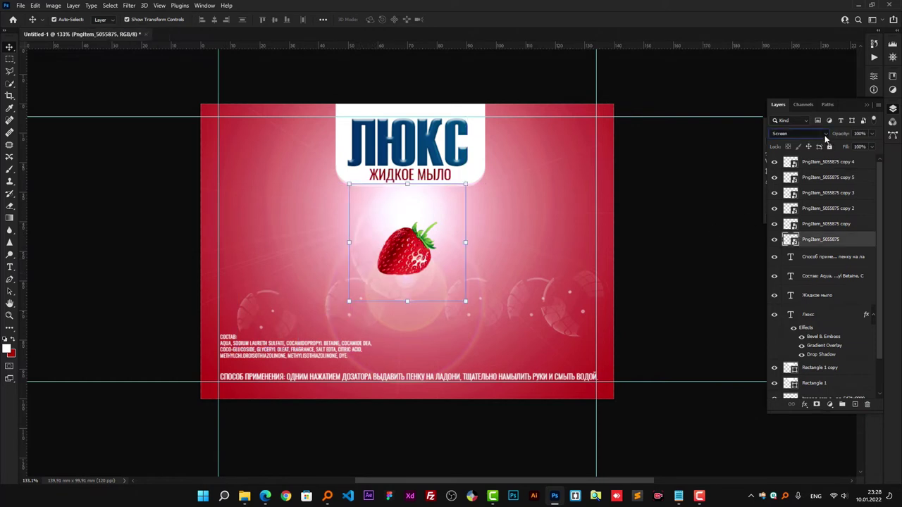
- Set the strawberry's bubble layer to Soft Light blend mode
left_click(826, 138)
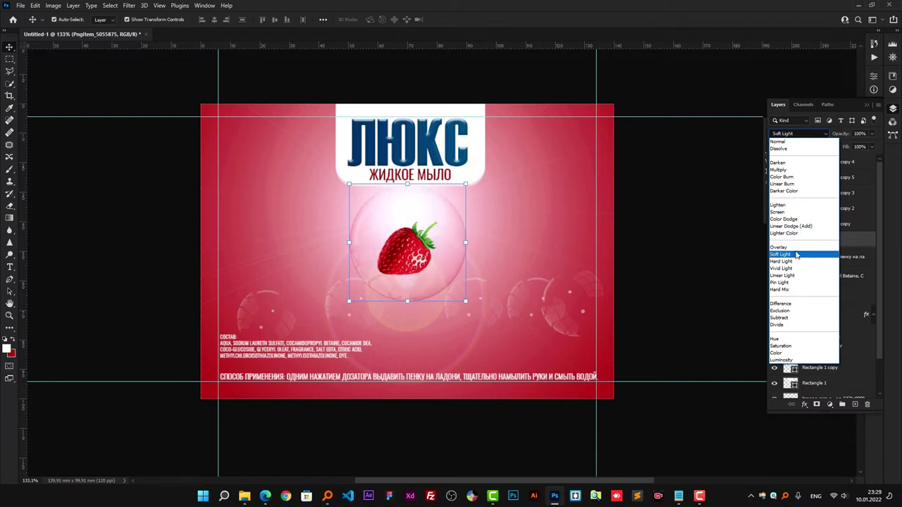
left_click(795, 260)
left_click(679, 268)
scroll(394, 315, "down", 1)
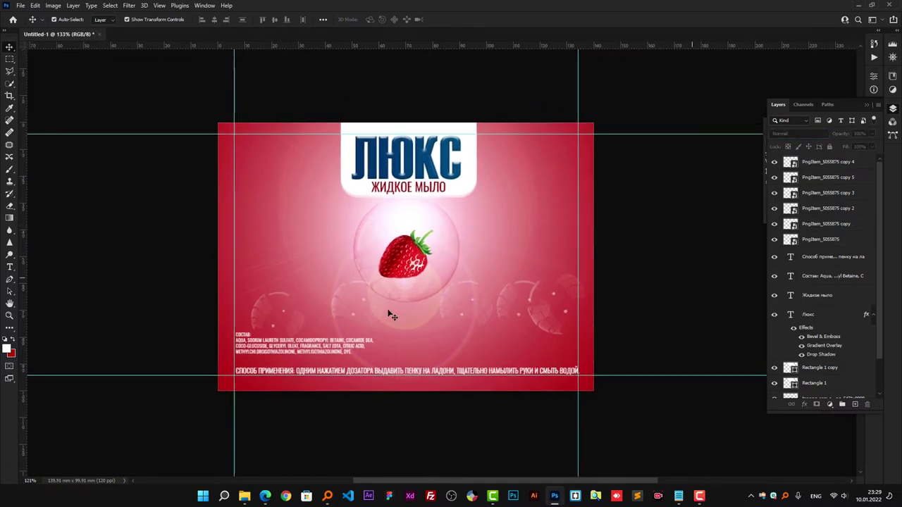
scroll(392, 315, "down", 2)
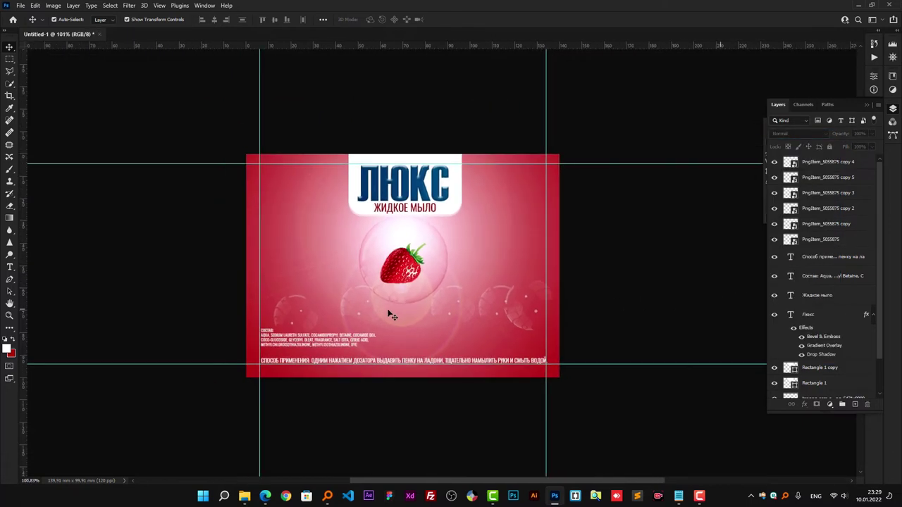
- Shrink the bubble to hug the strawberry and centre the strawberry inside it
left_click(444, 277)
left_click_drag(448, 215, 428, 229)
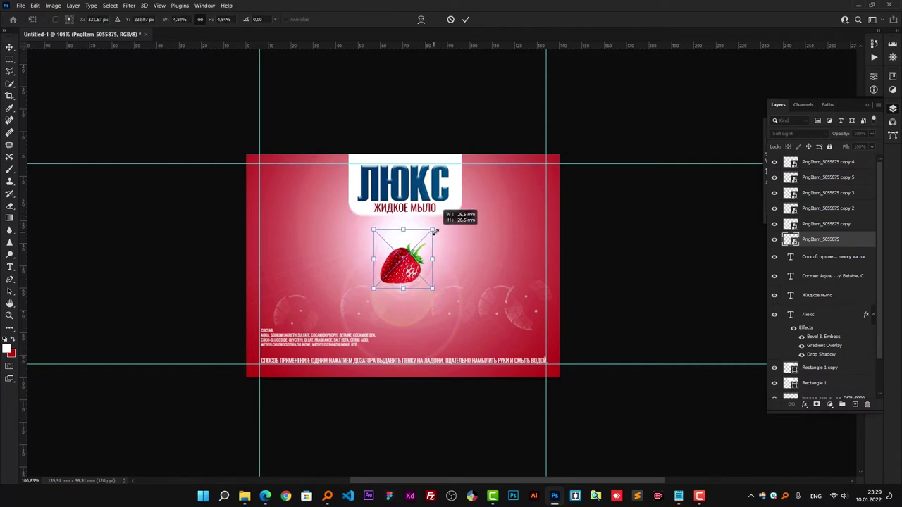
mouse_move(421, 280)
left_mouse_down()
mouse_move(425, 287)
mouse_move(415, 273)
left_mouse_up()
key("Return")
left_click(587, 259)
left_click(202, 293)
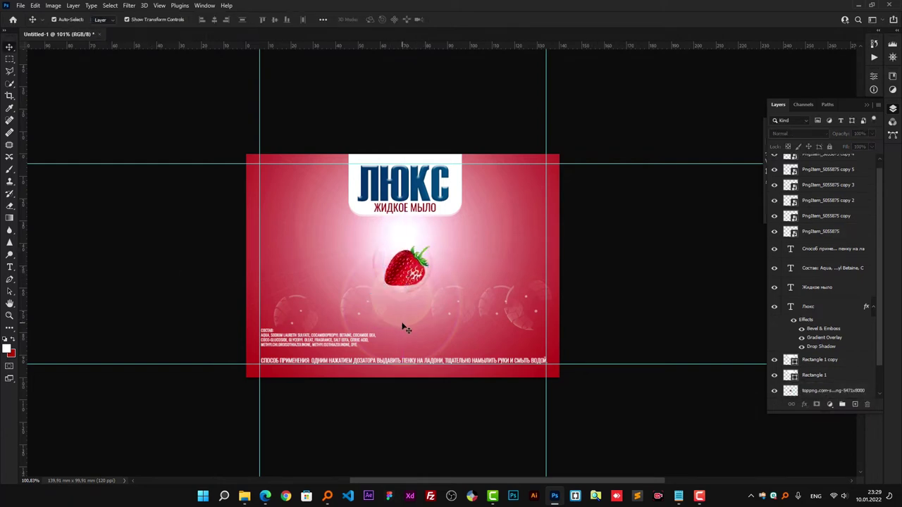
scroll(406, 329, "up", 1)
scroll(396, 329, "down", 1)
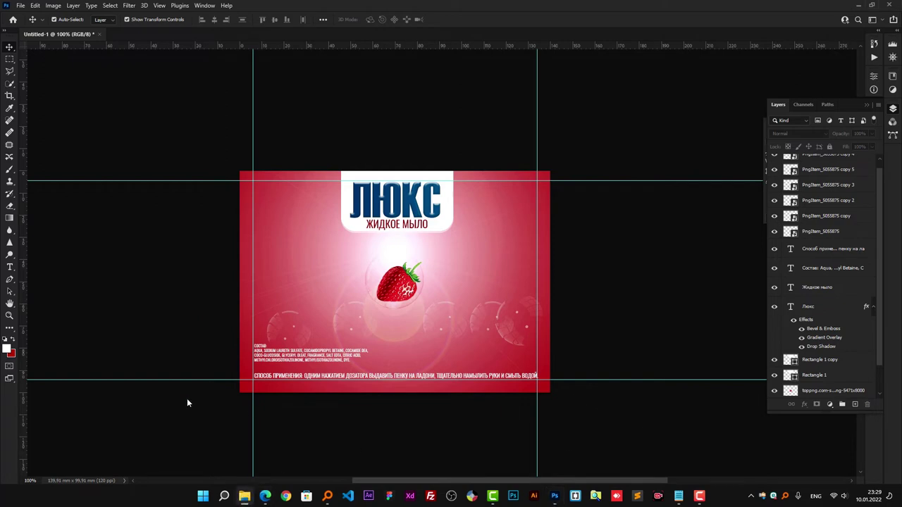
- Place the bubbles PNG in Screen mode, scaled down and moved to the label's lower right
left_click_drag(243, 290, 331, 328)
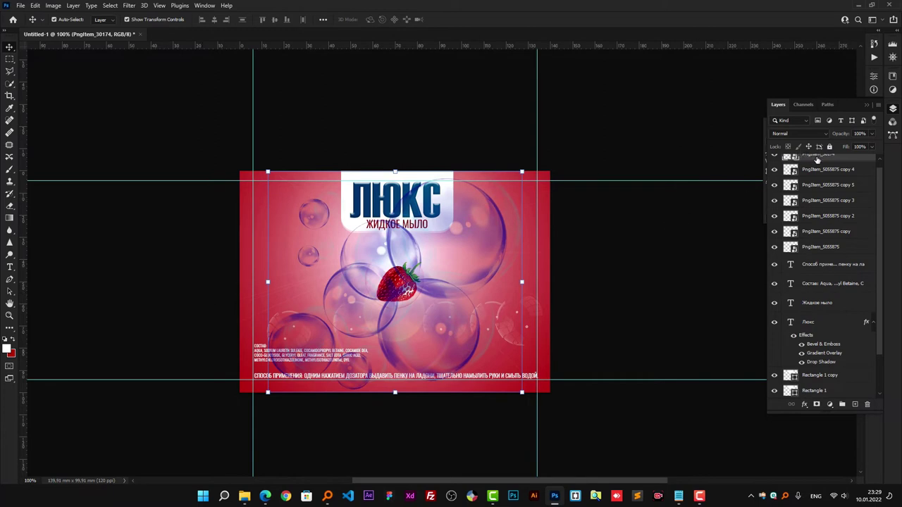
left_click(799, 134)
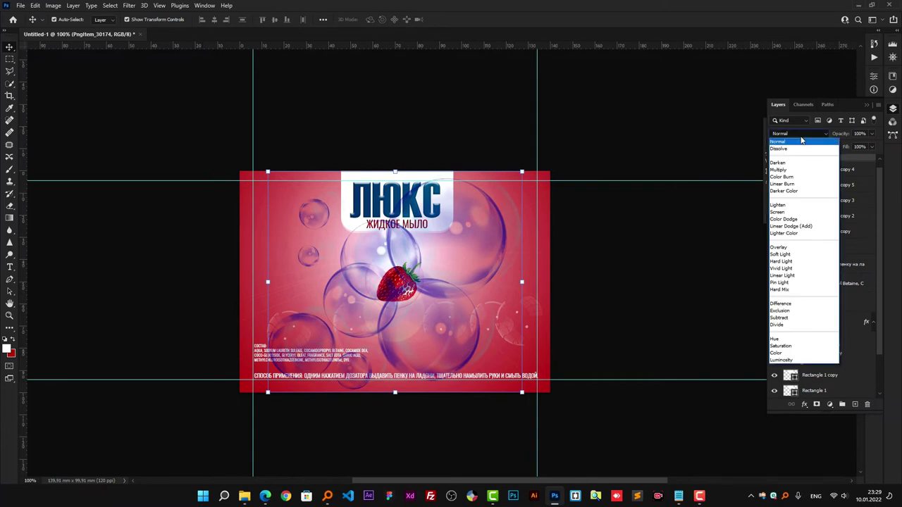
left_click(800, 216)
left_click_drag(522, 171, 422, 257)
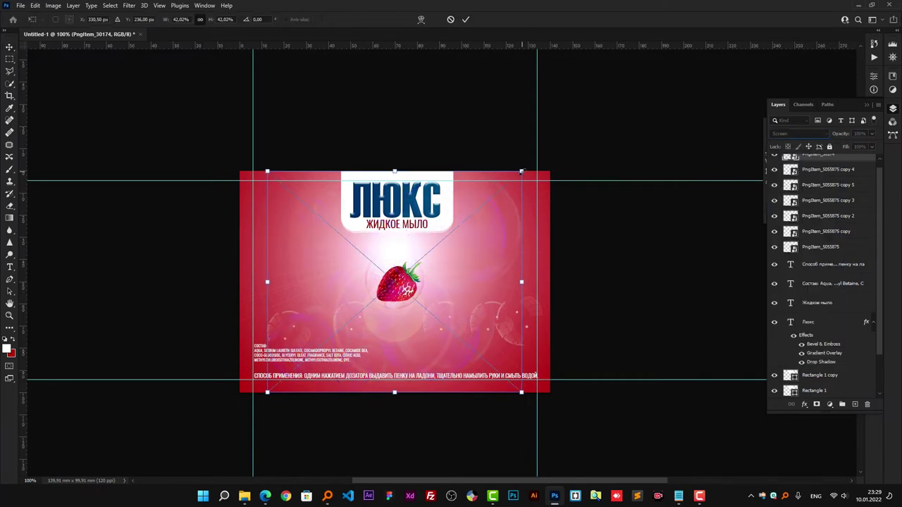
left_click_drag(362, 327, 501, 338)
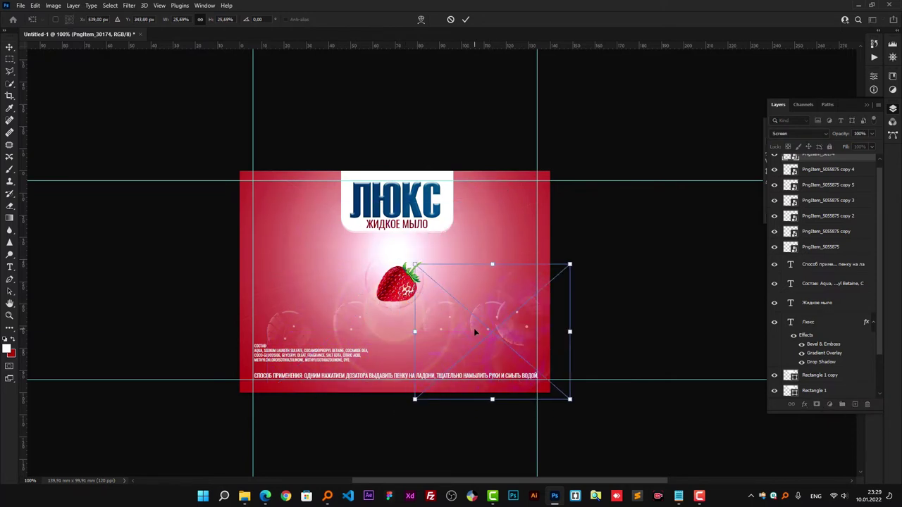
key("Return")
- Shift the bubble cluster's hue to +147 with Hue/Saturation
key("ctrl+u")
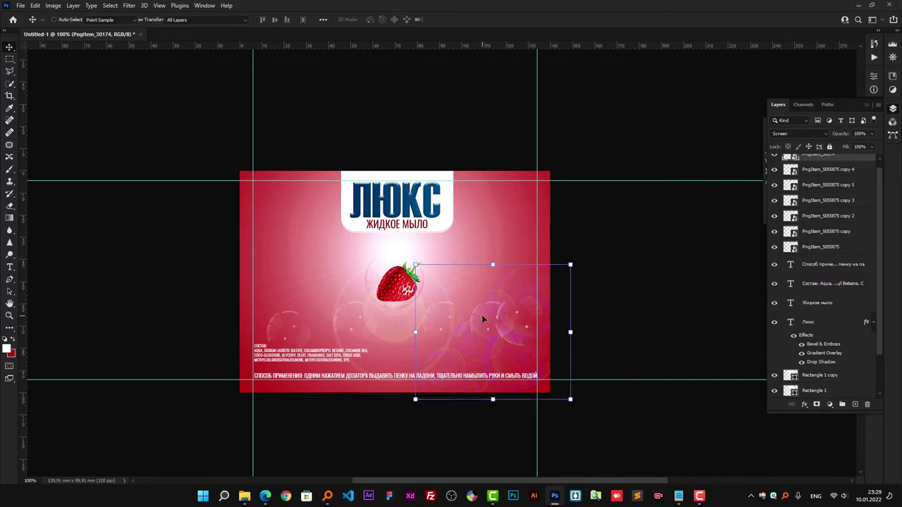
mouse_move(425, 162)
left_mouse_down()
mouse_move(465, 163)
mouse_move(368, 163)
mouse_move(400, 163)
left_mouse_up()
left_click(530, 115)
key("v")
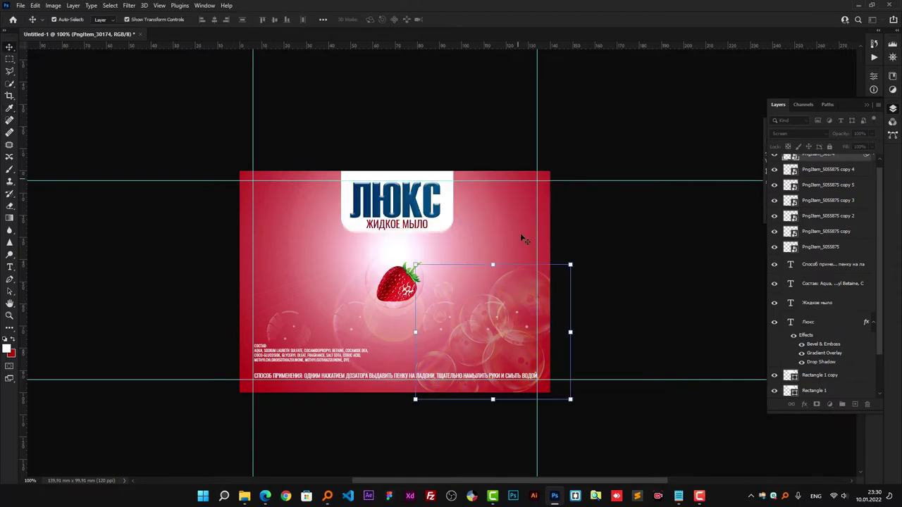
- Drag a copy of the bubble cluster to the lower left and commit its transform
mouse_move(486, 349)
left_mouse_down()
mouse_move(282, 349)
mouse_move(312, 336)
left_mouse_up()
key("ctrl+t")
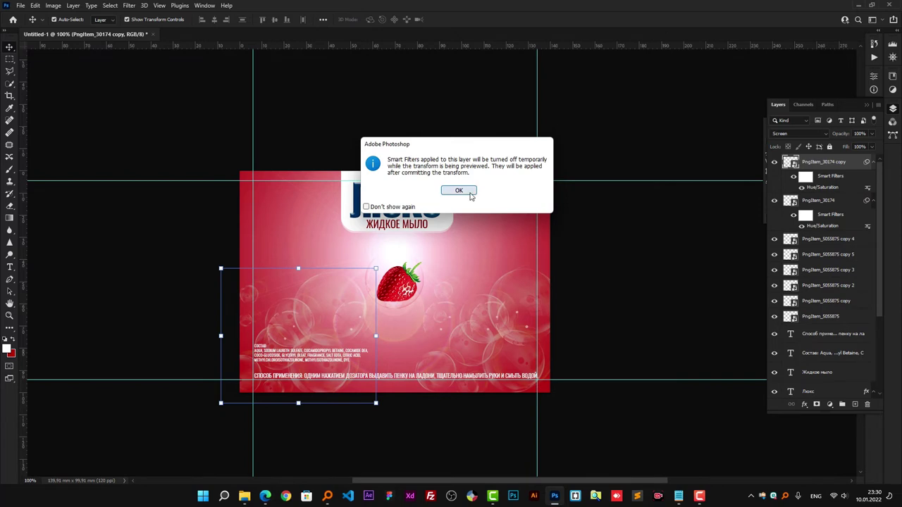
left_click(459, 191)
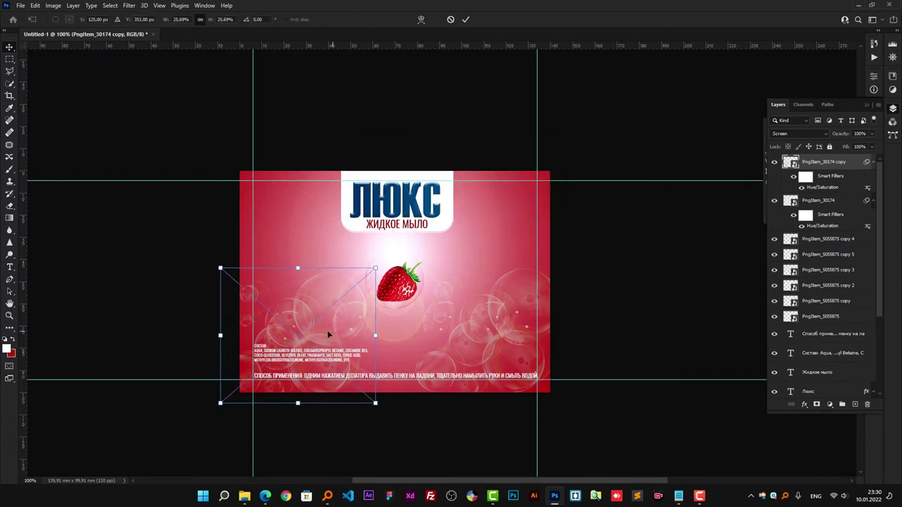
left_click(466, 19)
left_click(173, 271)
scroll(386, 340, "up", 1)
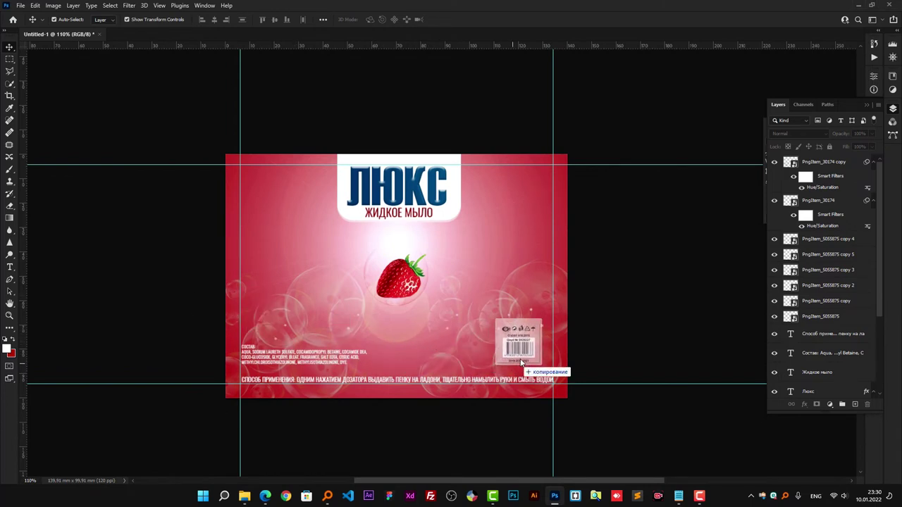
- Place the barcode image, shrink it and nudge it into the label's bottom-right corner
mouse_move(342, 344)
left_mouse_down()
mouse_move(401, 288)
mouse_move(507, 315)
left_mouse_up()
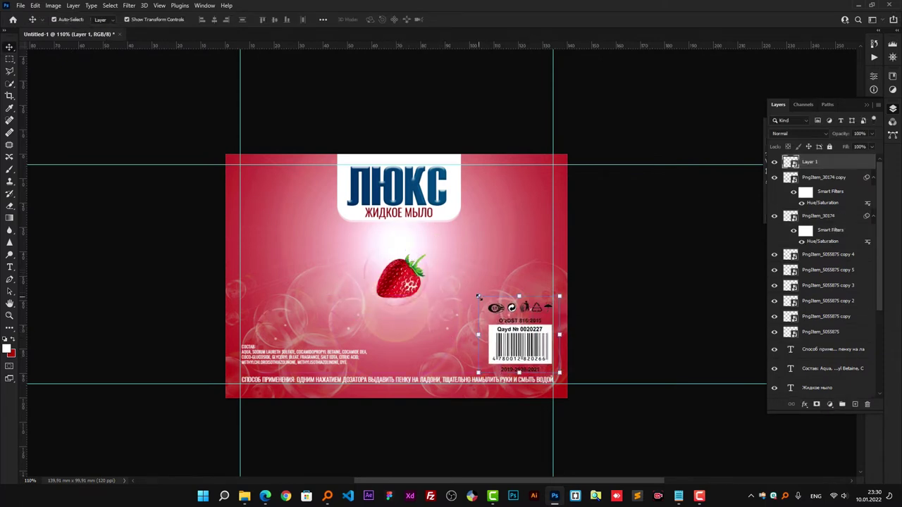
left_click_drag(477, 297, 489, 305)
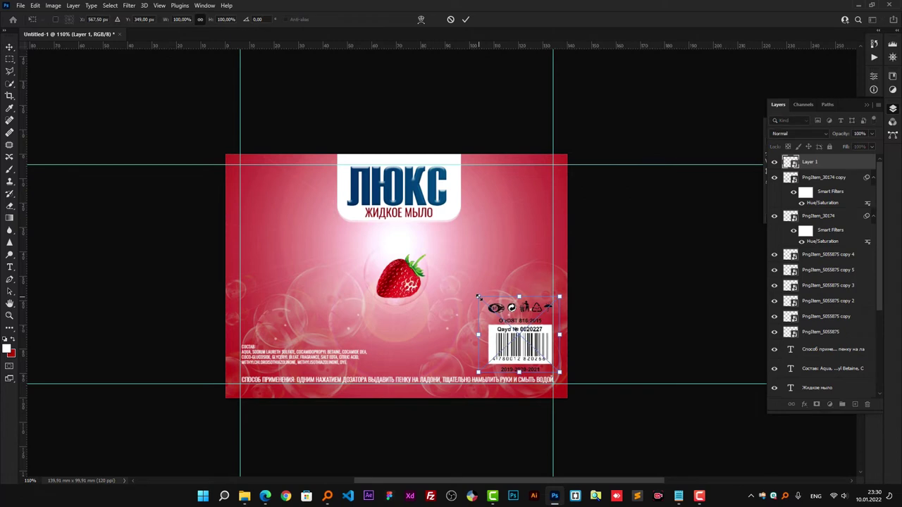
key("Return")
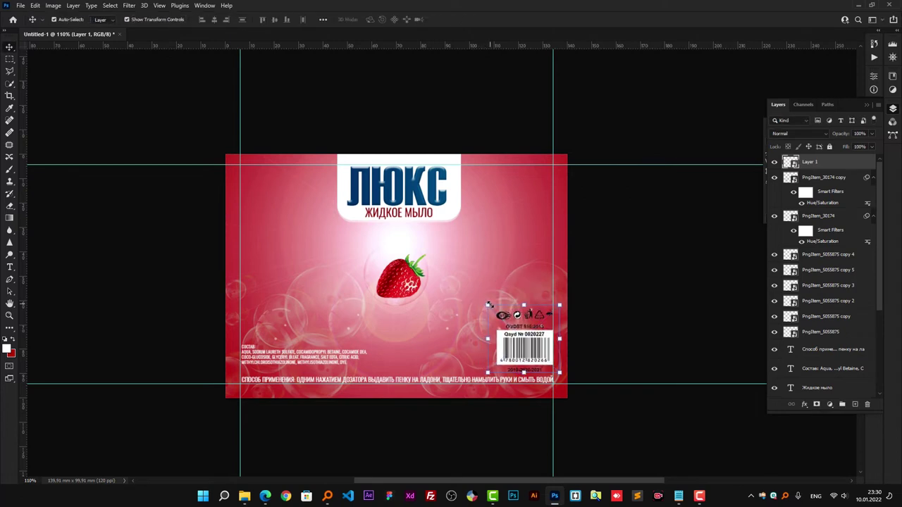
left_click_drag(525, 342, 527, 344)
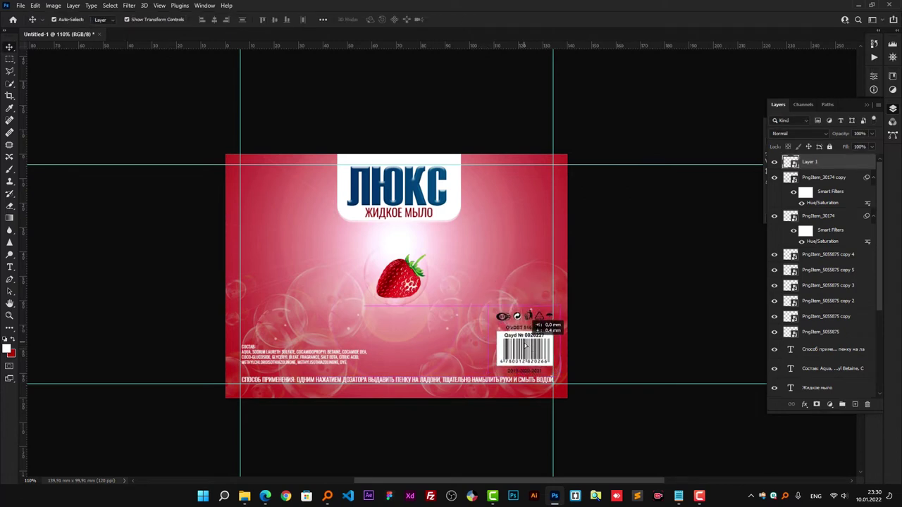
scroll(527, 344, "up", 5)
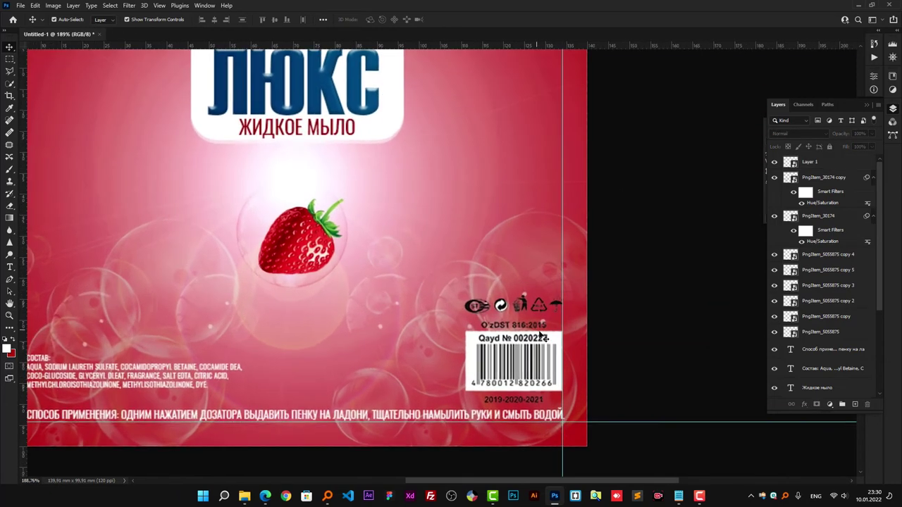
scroll(508, 319, "down", 3)
scroll(493, 303, "down", 2)
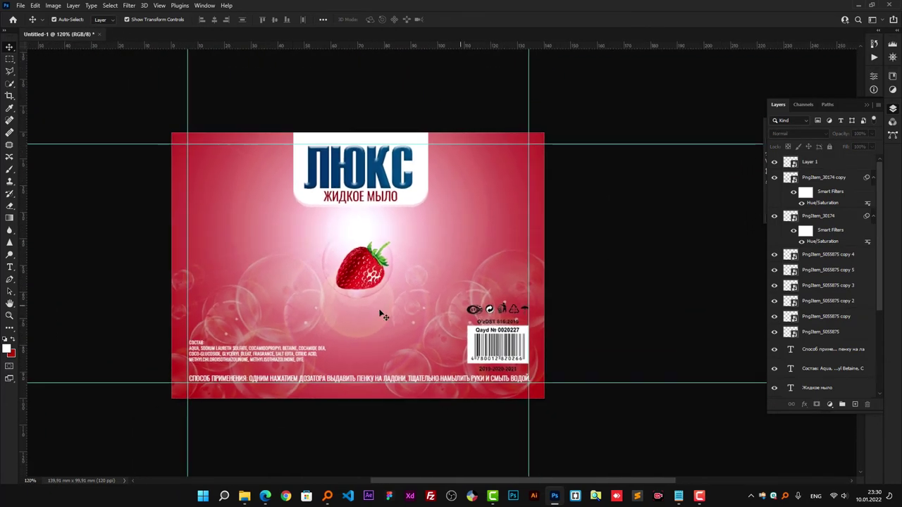
left_click_drag(380, 313, 414, 288)
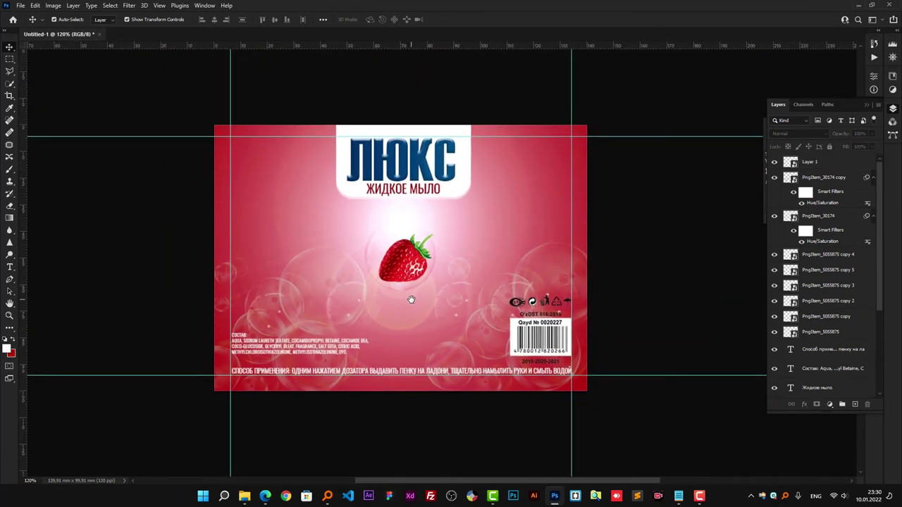
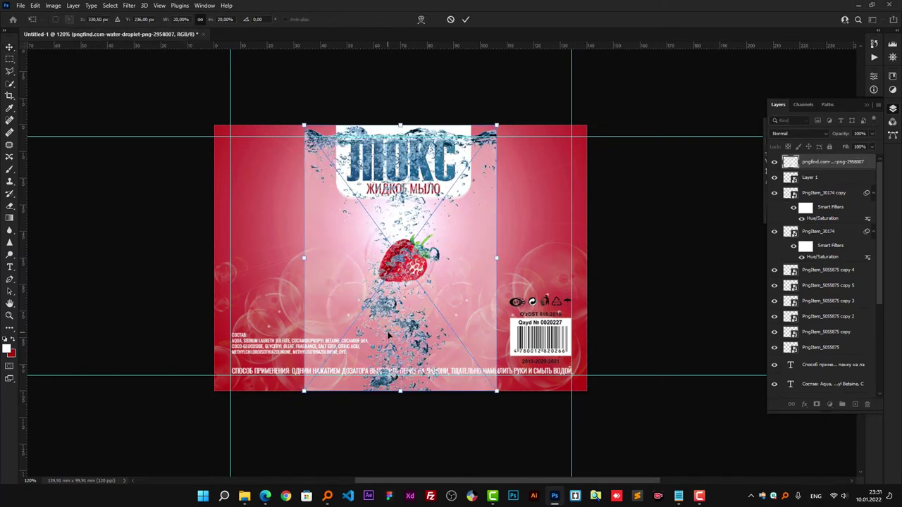
- Commit the placed water splash, move it over the lower label, and enlarge it downward
key("Return")
left_click_drag(386, 308, 386, 444)
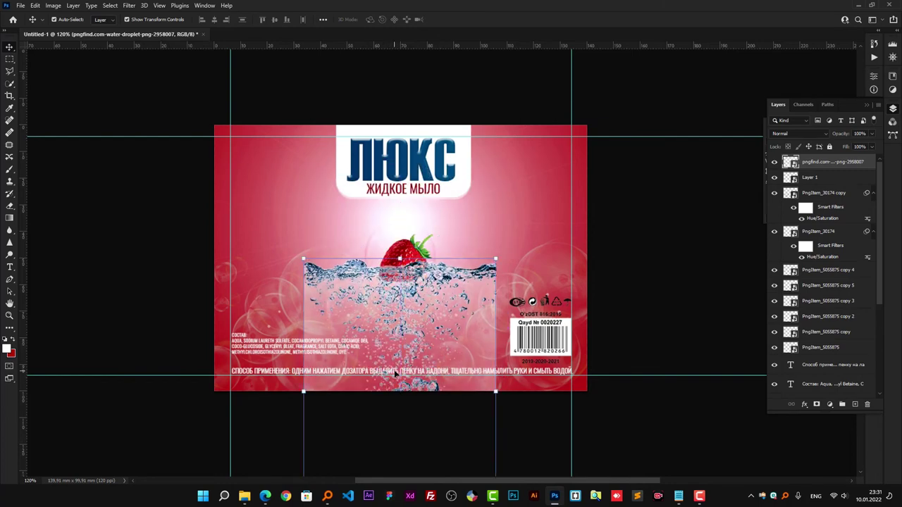
key("ctrl+t")
scroll(380, 250, "down", 3)
left_click_drag(445, 399, 506, 459)
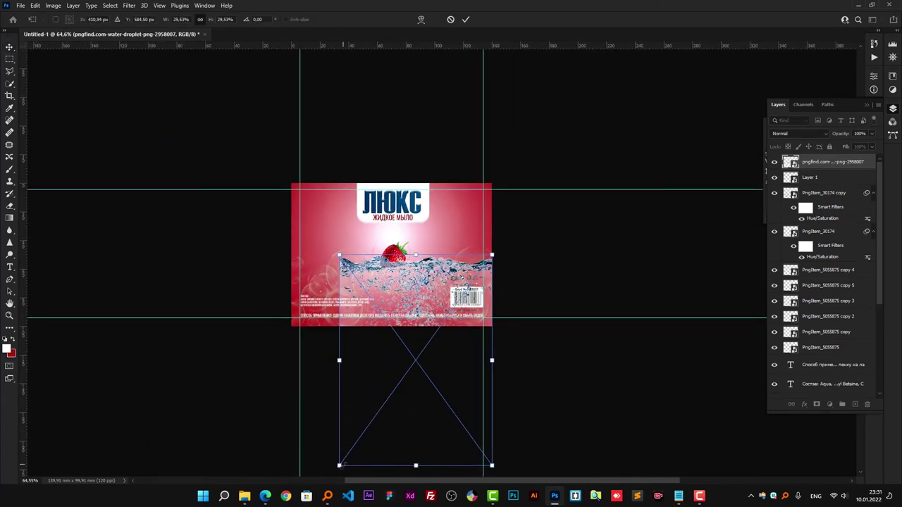
left_click_drag(339, 464, 291, 465)
key("Return")
scroll(379, 240, "up", 2)
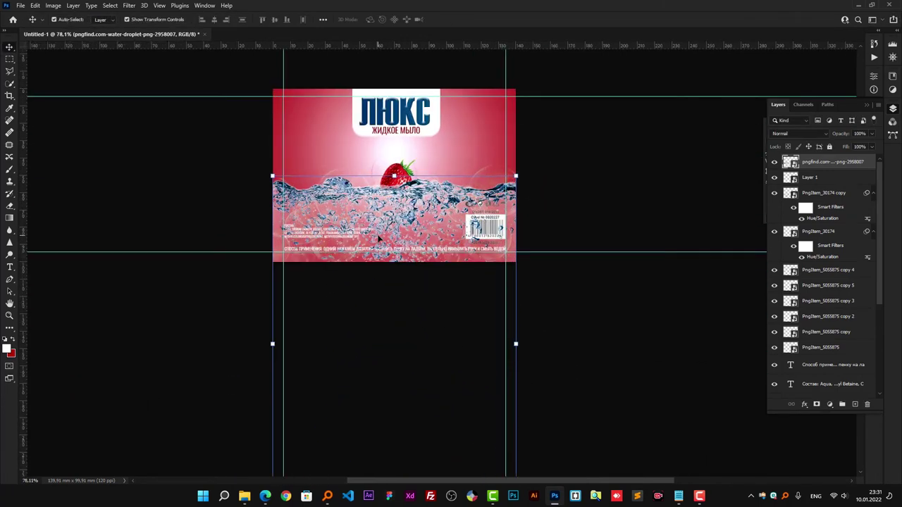
- Send the water layer down the stack and blend it with Multiply
key("ctrl+bracketleft")
key("ctrl+bracketleft")
key("ctrl+bracketleft")
key("ctrl+bracketleft")
key("ctrl+bracketleft")
key("ctrl+bracketleft")
key("ctrl+bracketleft")
key("ctrl+bracketleft")
key("ctrl+bracketleft")
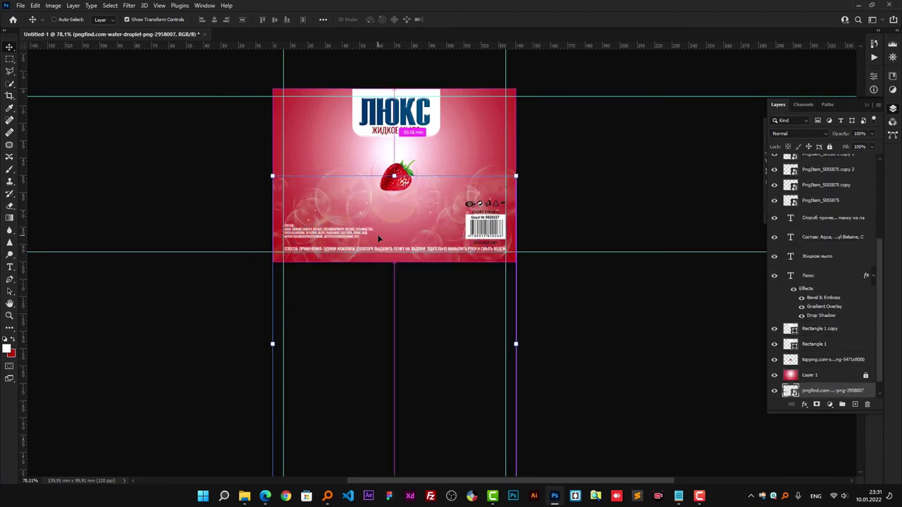
right_click(819, 375)
left_click(824, 134)
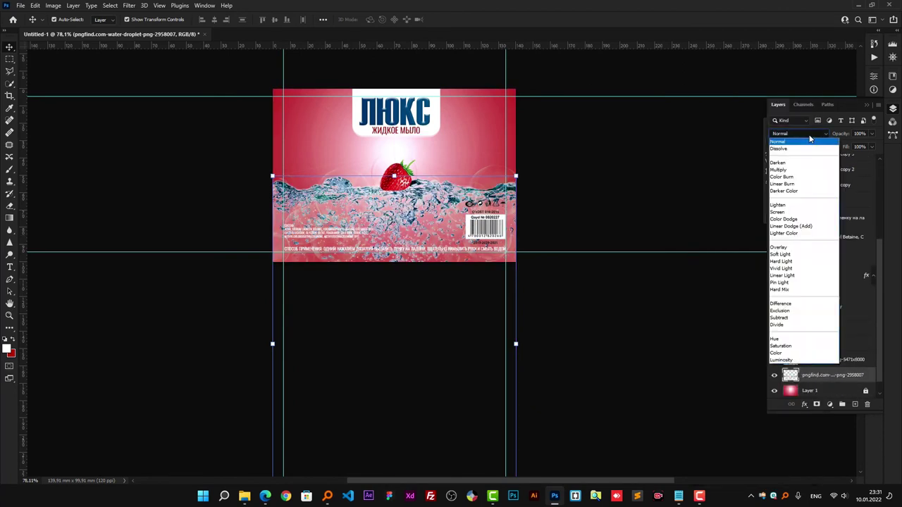
left_click(789, 160)
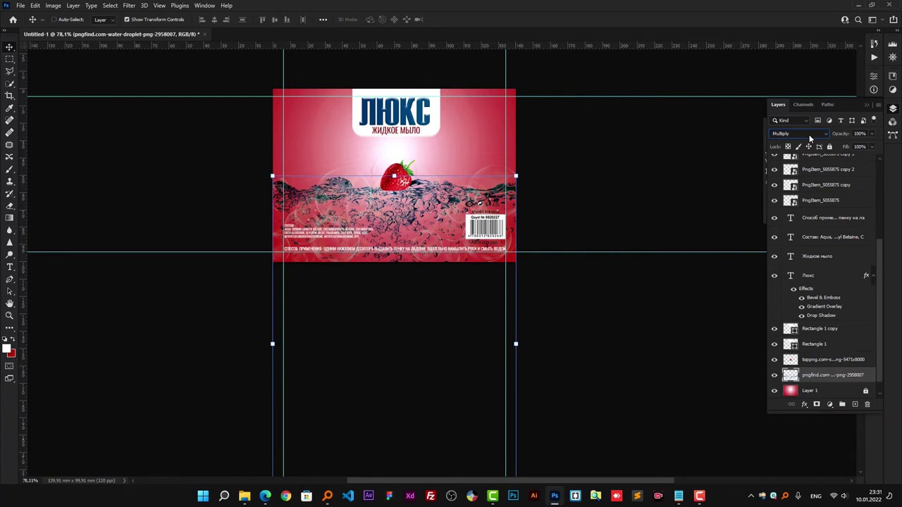
- Shift the water image's hue with Hue/Saturation to tint it pink
key("ctrl+u")
mouse_move(481, 275)
left_mouse_down()
mouse_move(533, 283)
mouse_move(427, 278)
mouse_move(520, 276)
left_mouse_up()
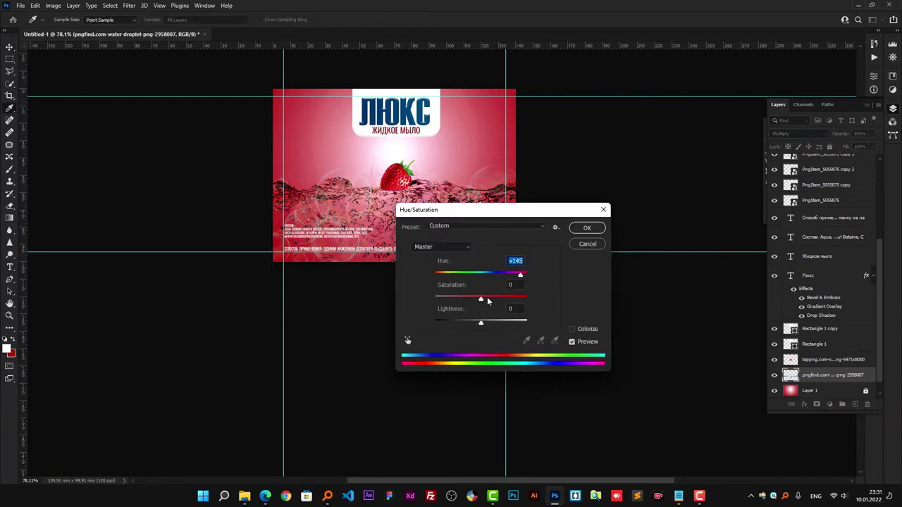
key("Return")
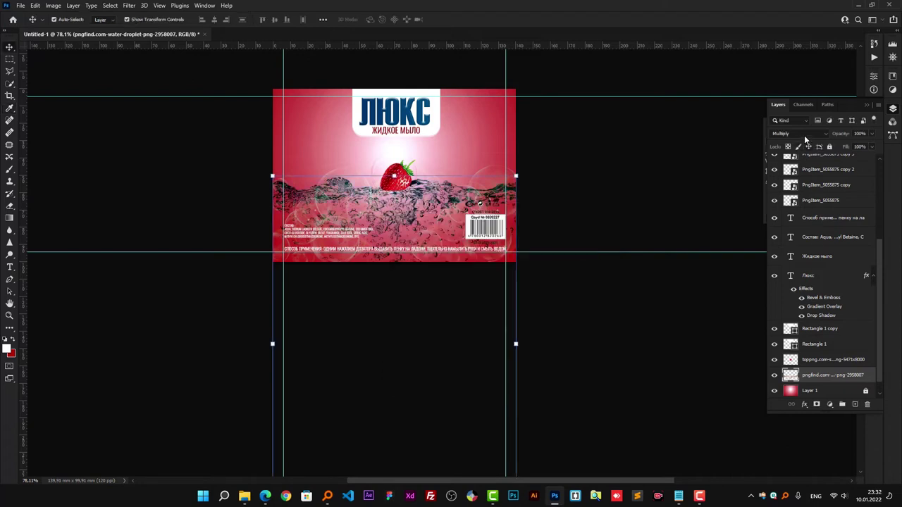
- Raise the water layer above the rectangles and change its blend mode to Overlay
scroll(804, 135, "down", 2)
scroll(803, 135, "down", 1)
scroll(804, 135, "down", 1)
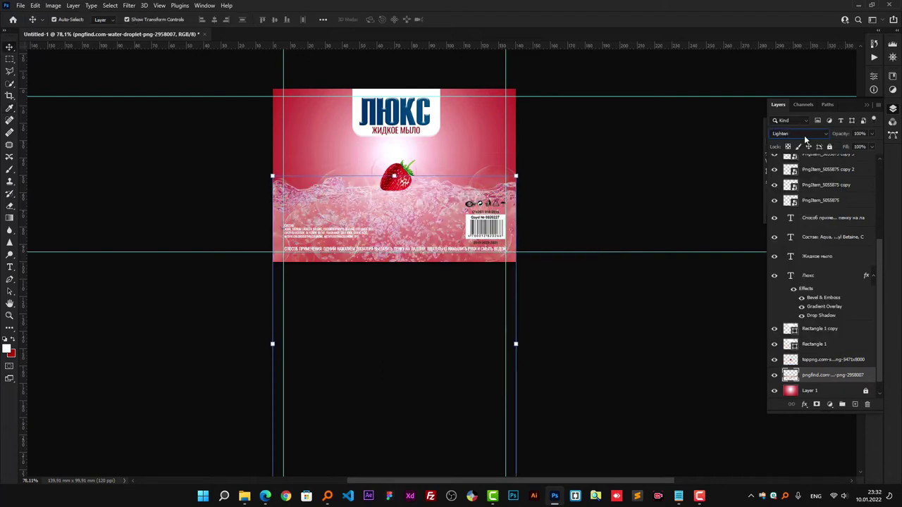
scroll(804, 135, "down", 1)
scroll(804, 136, "down", 1)
scroll(804, 136, "up", 3)
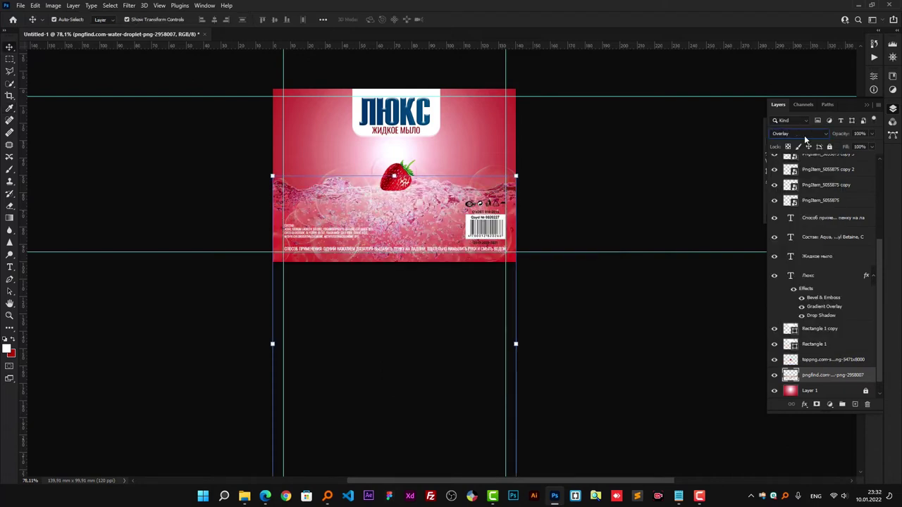
scroll(804, 135, "down", 1)
scroll(804, 136, "up", 1)
scroll(804, 136, "up", 1)
scroll(803, 135, "down", 1)
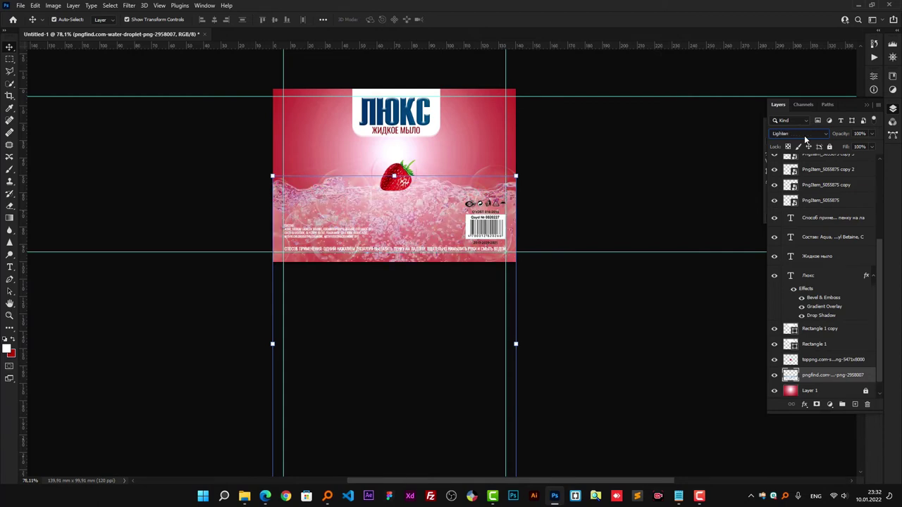
scroll(382, 208, "up", 2)
scroll(441, 236, "up", 1)
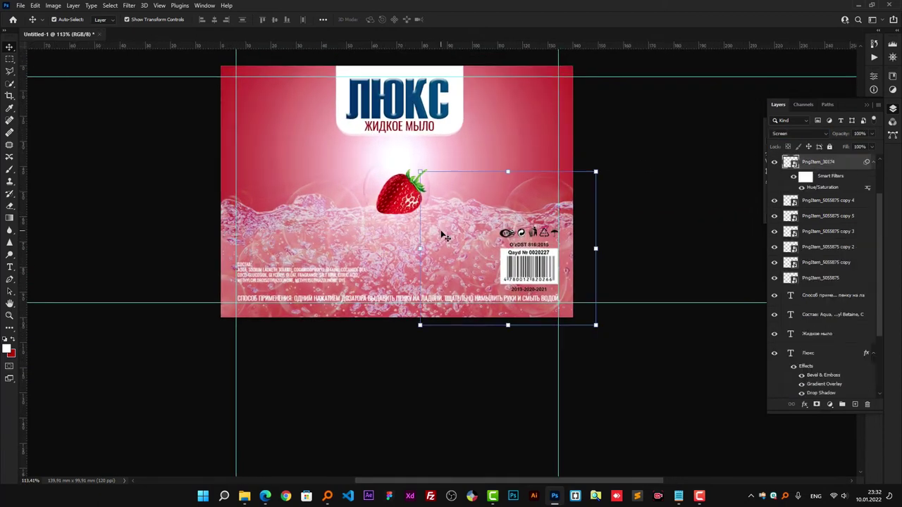
key("ctrl+]")
key("ctrl+]")
left_click(800, 133)
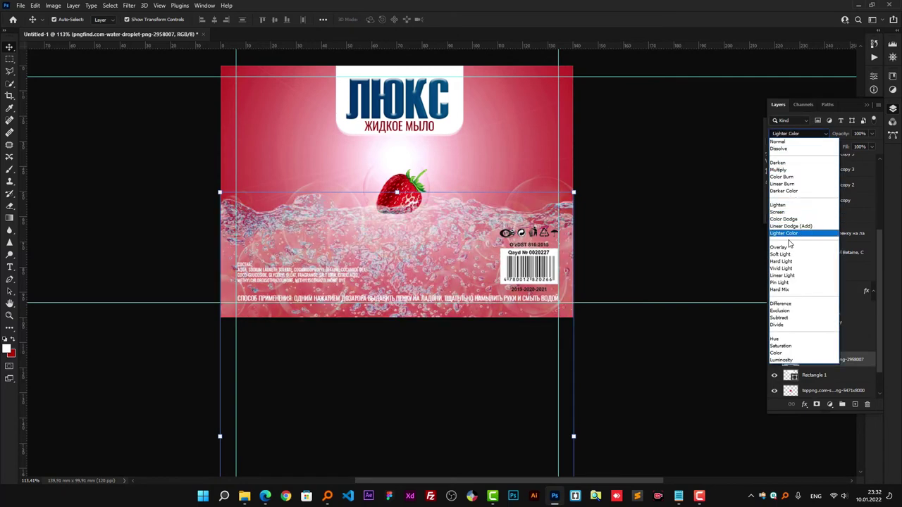
left_click(787, 248)
scroll(370, 233, "down", 2)
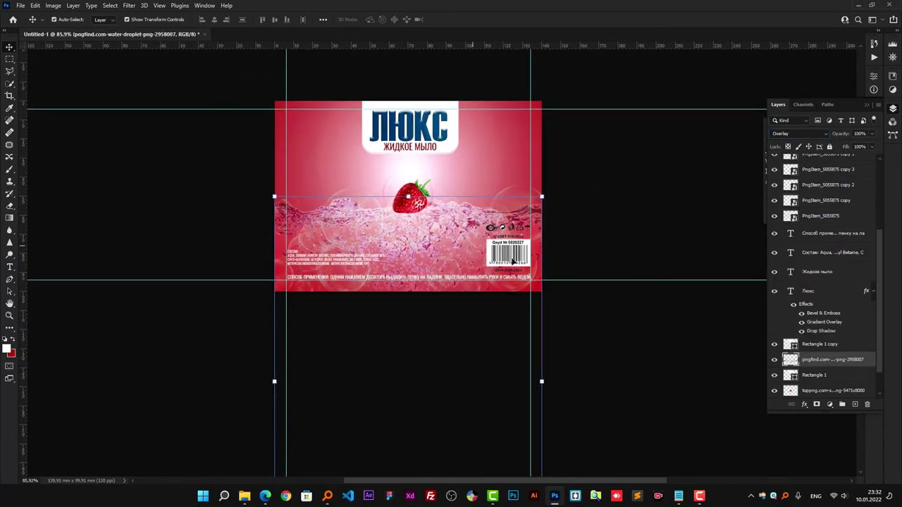
- Draw a closed Pen shape with a curved wavy top across the label's bottom
key("p")
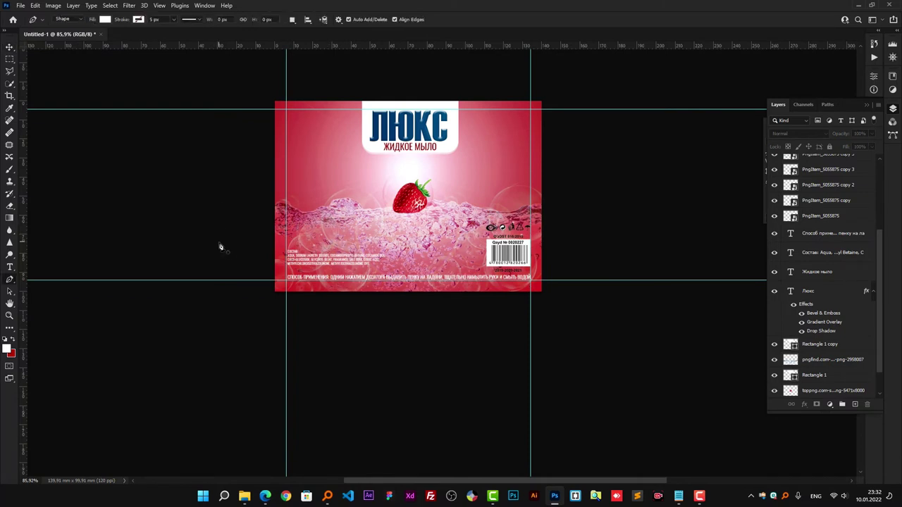
left_click(224, 246)
left_click_drag(333, 234, 368, 248)
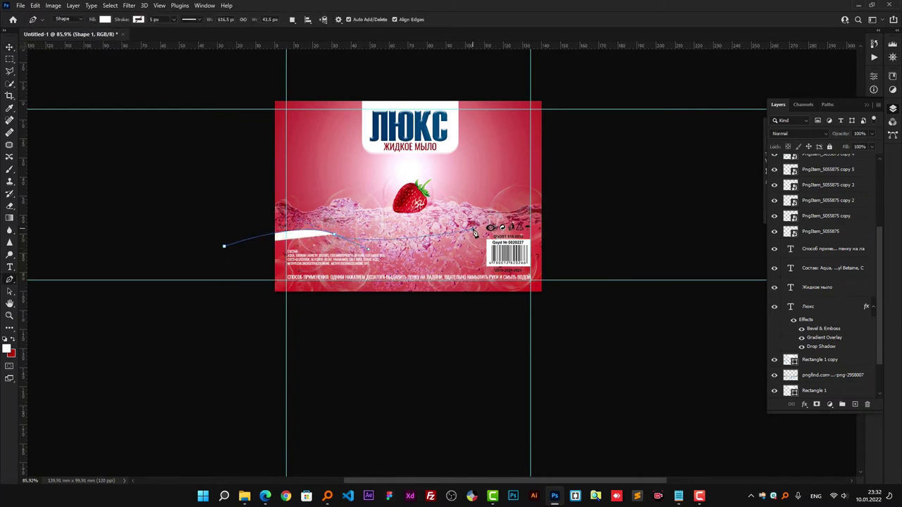
left_click(470, 222)
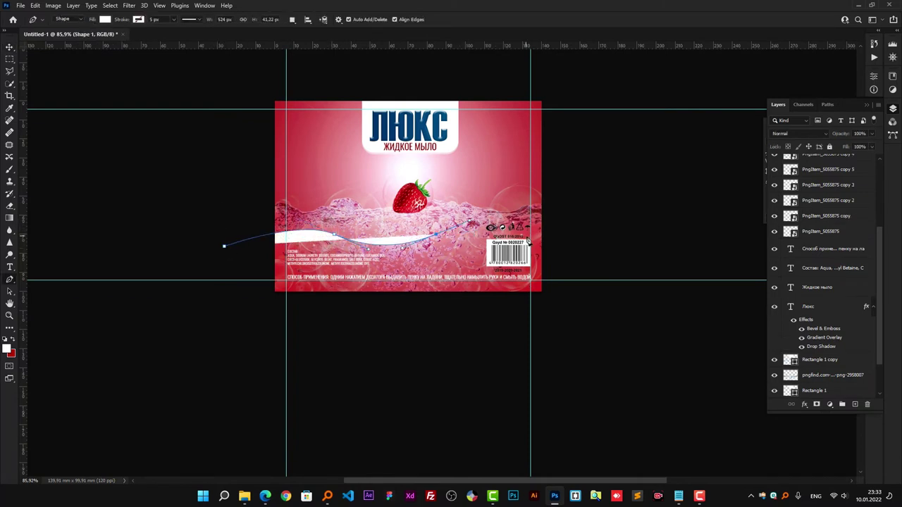
left_click_drag(530, 237, 543, 245)
left_click(562, 295)
left_click(523, 369)
left_click(310, 361)
left_click(231, 325)
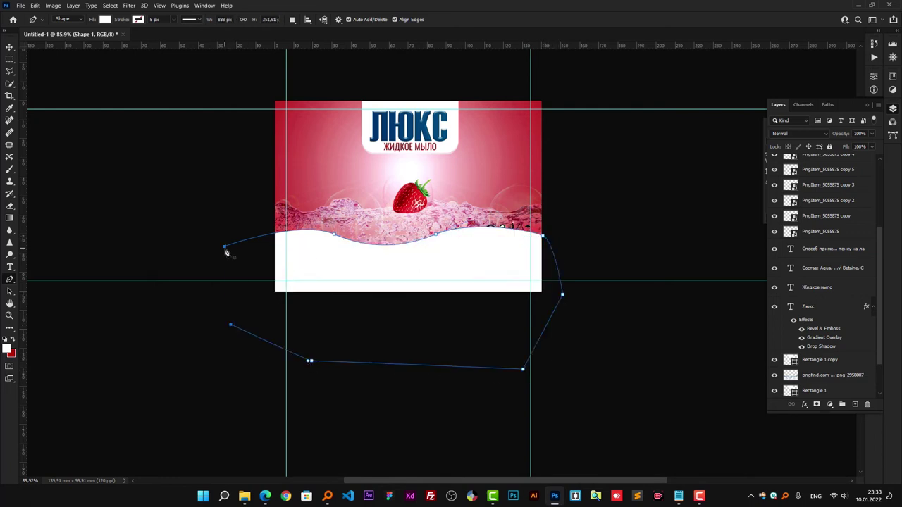
scroll(811, 211, "up", 4)
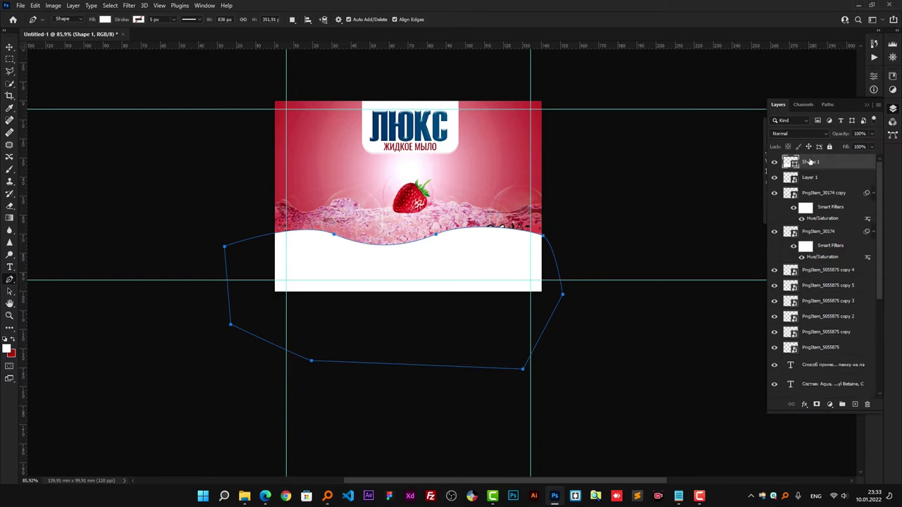
- Nudge the wave shape up and right, then move its layer two steps down
left_click(9, 47)
left_click_drag(456, 262, 472, 252)
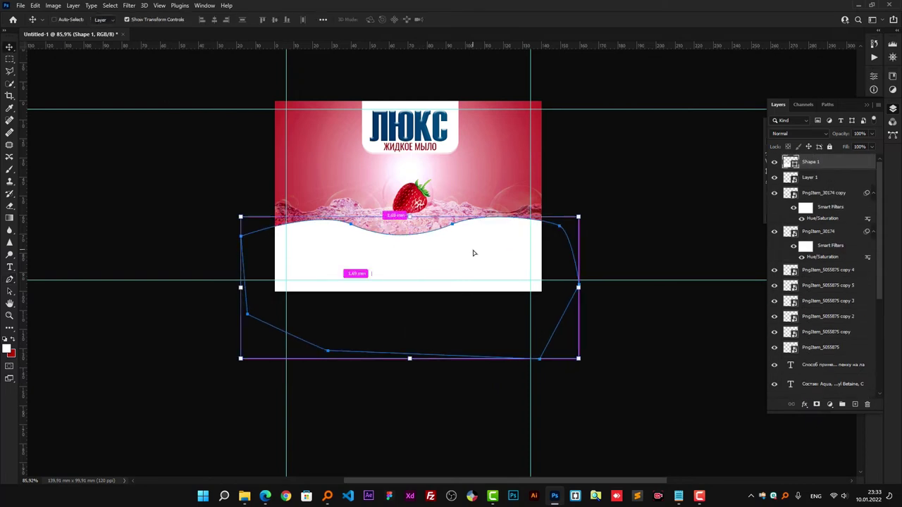
key("ctrl+bracketleft")
key("ctrl+bracketleft")
key("ctrl+bracketleft")
key("ctrl+bracketleft")
key("ctrl+bracketleft")
key("ctrl+bracketleft")
key("ctrl+bracketleft")
key("ctrl+bracketleft")
key("ctrl+bracketleft")
key("ctrl+bracketleft")
key("ctrl+bracketleft")
key("ctrl+bracketleft")
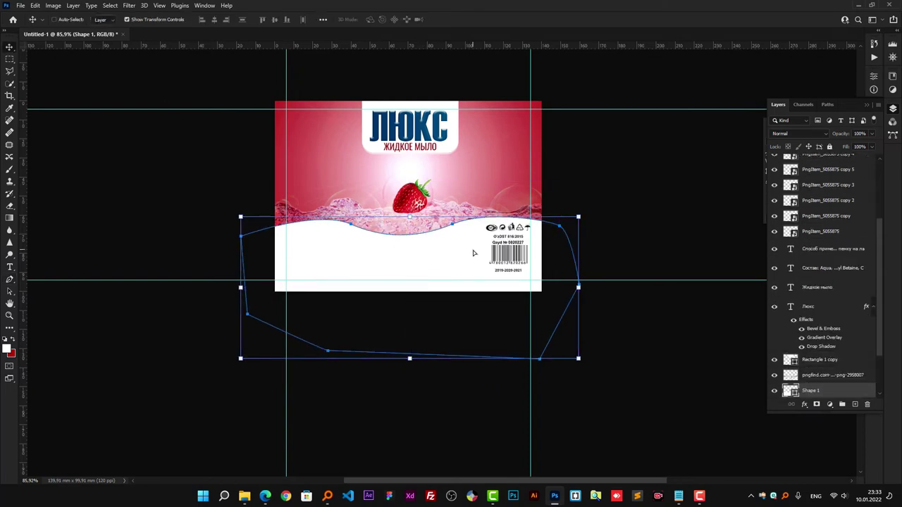
key("ctrl+bracketleft")
key("ctrl+bracketleft")
key("ctrl+bracketleft")
- Raise the wave shape above the pink background and give it a blue Color Overlay
key("ctrl+bracketright")
left_click(804, 403)
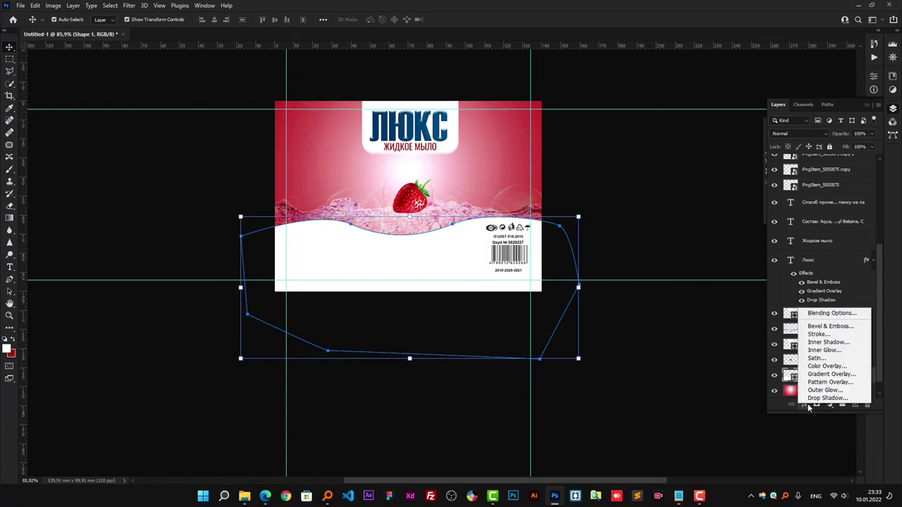
left_click(828, 371)
left_click(410, 292)
left_click(416, 122)
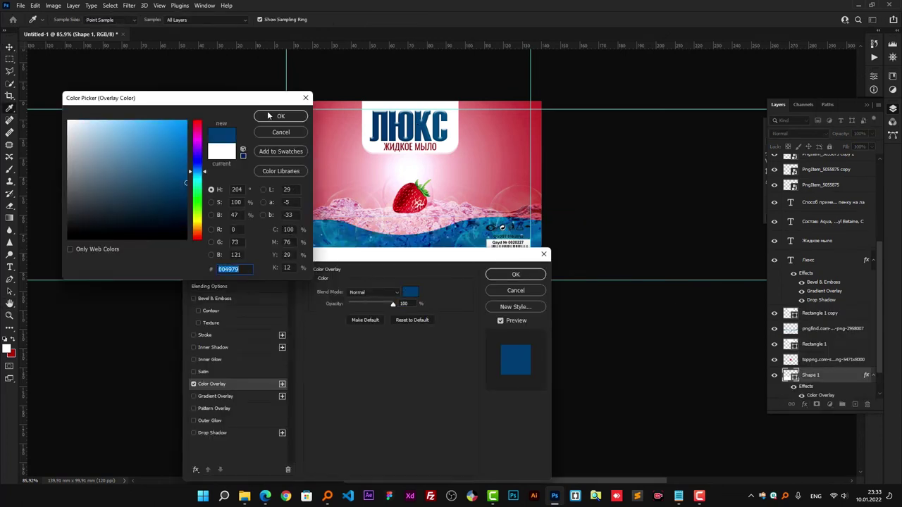
left_click(424, 213)
left_click(280, 116)
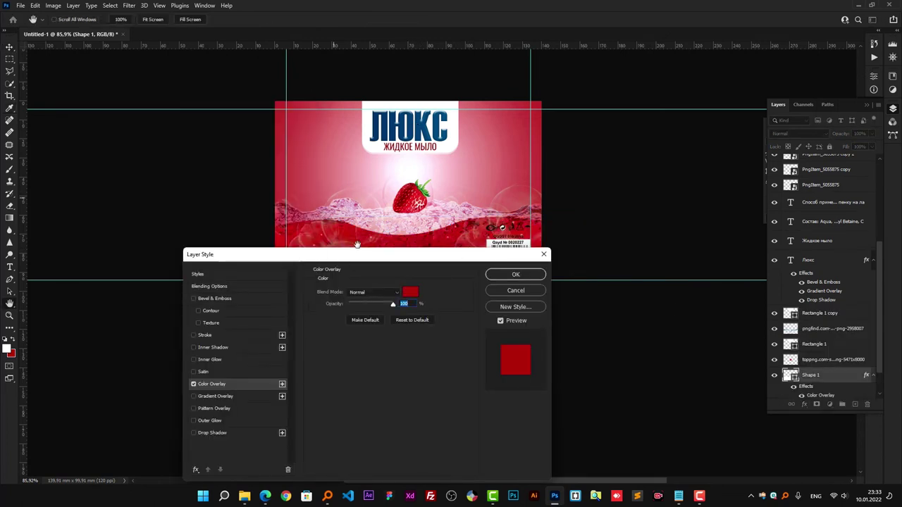
mouse_move(349, 257)
left_mouse_down()
mouse_move(313, 299)
mouse_move(318, 342)
mouse_move(324, 288)
left_mouse_up()
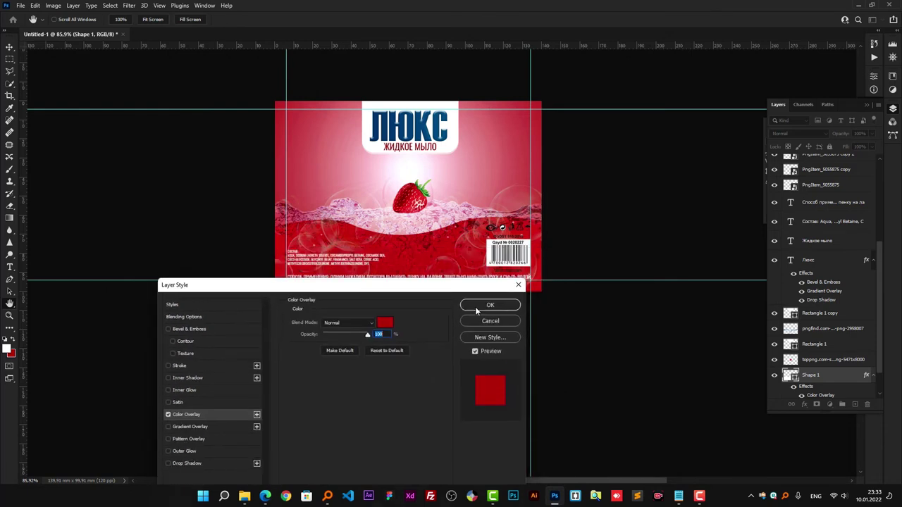
left_click(386, 324)
left_click(421, 122)
left_click(267, 119)
left_click(491, 305)
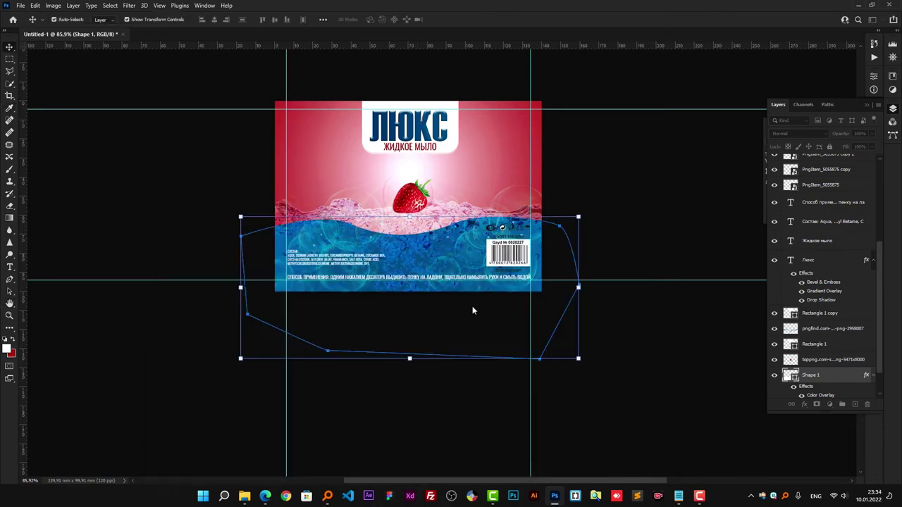
- Place the blue wave band just below the text layers and adjust its Fill
key("ctrl+bracketright")
key("ctrl+bracketright")
key("ctrl+bracketright")
key("ctrl+bracketright")
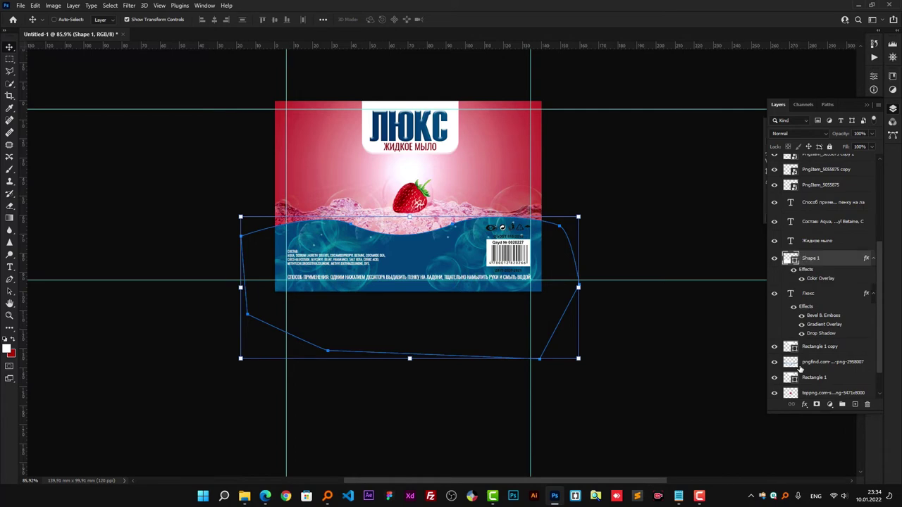
key("ctrl+bracketright")
key("ctrl+bracketright")
key("ctrl+bracketright")
key("ctrl+bracketleft")
key("ctrl+bracketleft")
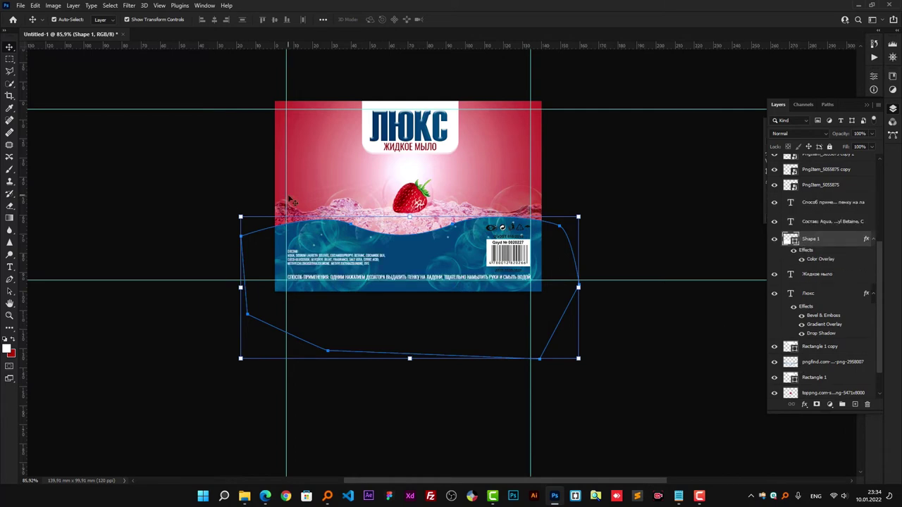
scroll(392, 244, "up", 3)
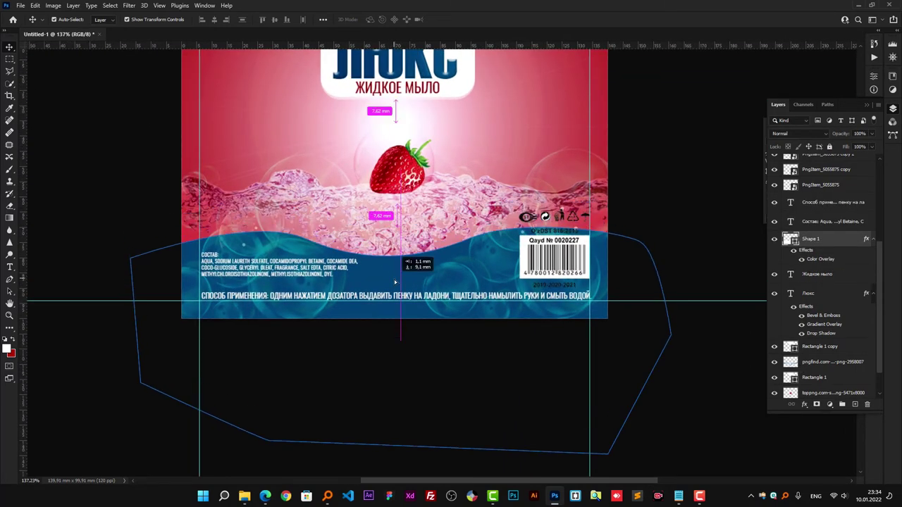
left_click_drag(873, 146, 899, 151)
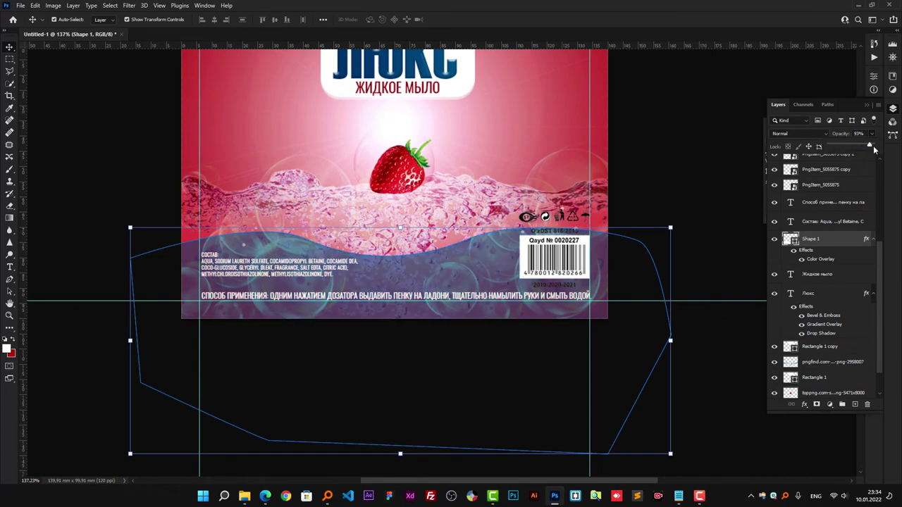
key("ctrl+minus")
key("ctrl+minus")
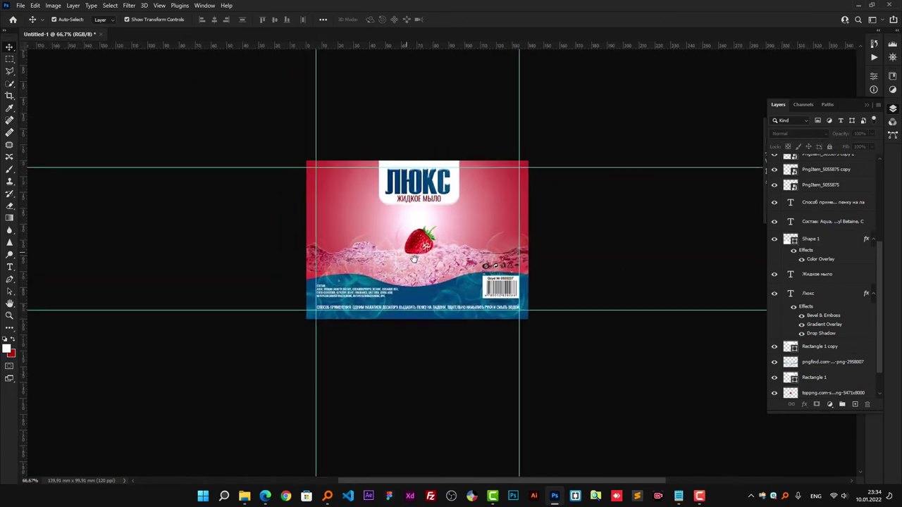
key("ctrl+plus")
left_click(805, 403)
left_click(823, 377)
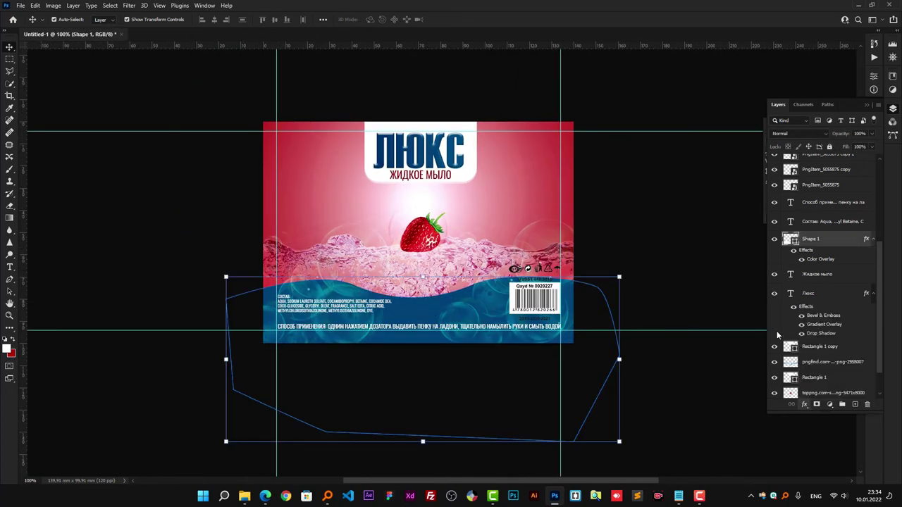
- Turn off Color Overlay and build a strawberry-red to light-pink gradient overlay
left_click(517, 221)
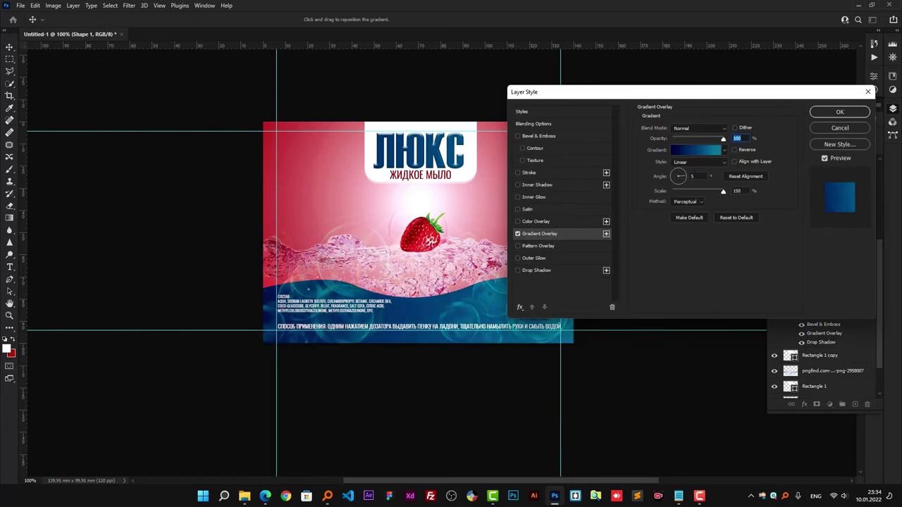
left_click(679, 171)
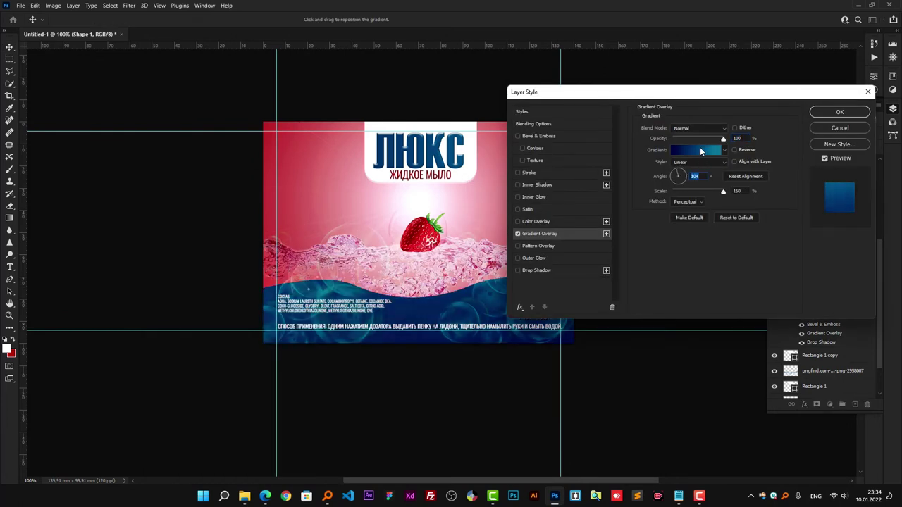
left_click(698, 149)
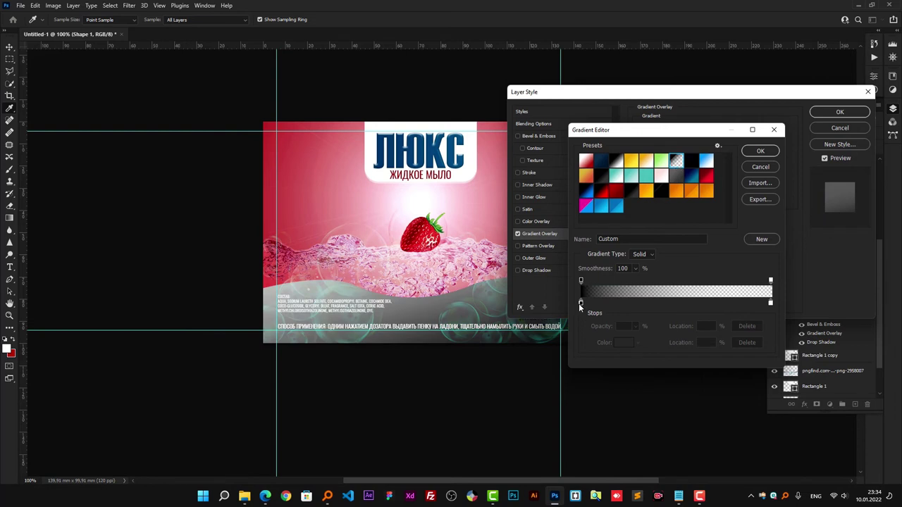
left_click(580, 303)
left_click(624, 343)
left_click(420, 227)
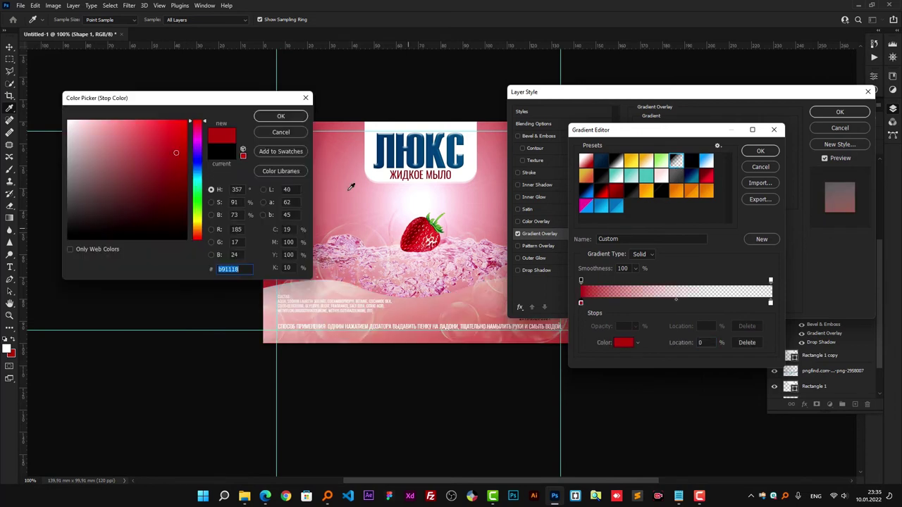
left_click(280, 115)
left_click(770, 302)
left_click(624, 342)
left_click(439, 202)
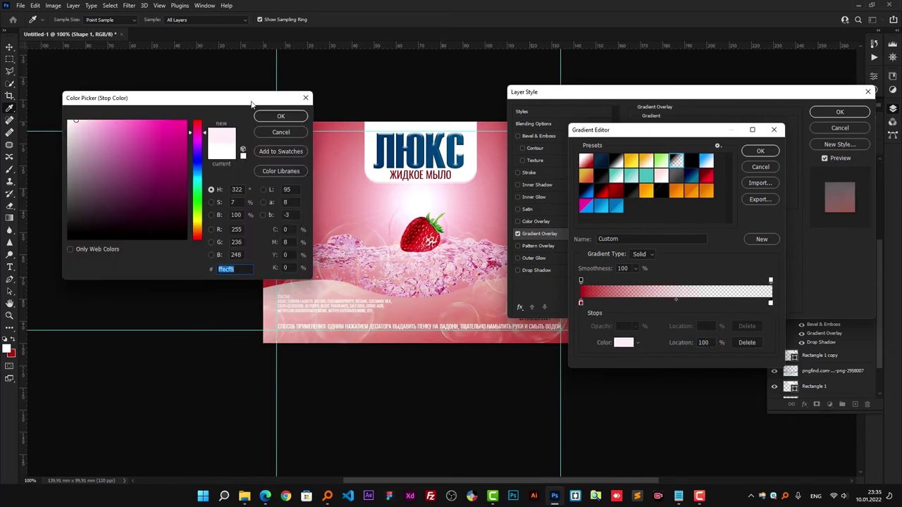
left_click(281, 116)
left_click(760, 151)
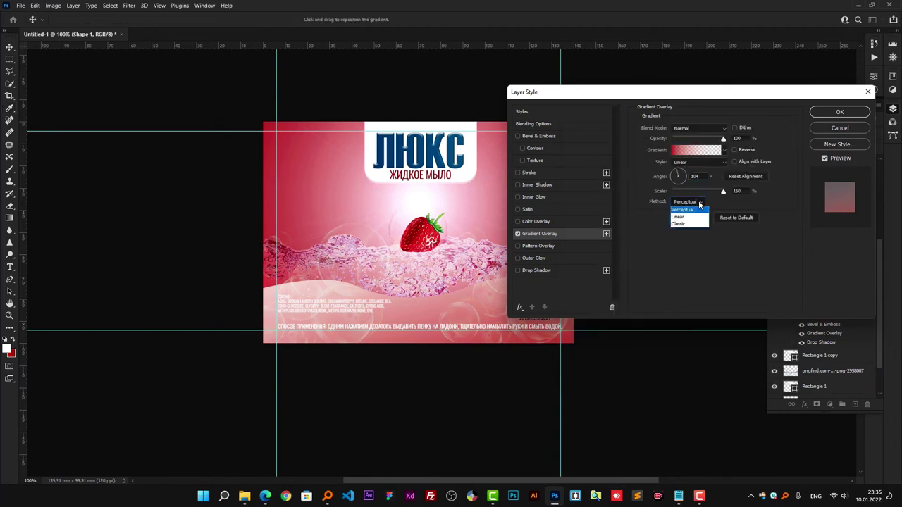
- Make the gradient Linear with a fully opaque light-pink right stop
left_click(678, 216)
left_click(679, 171)
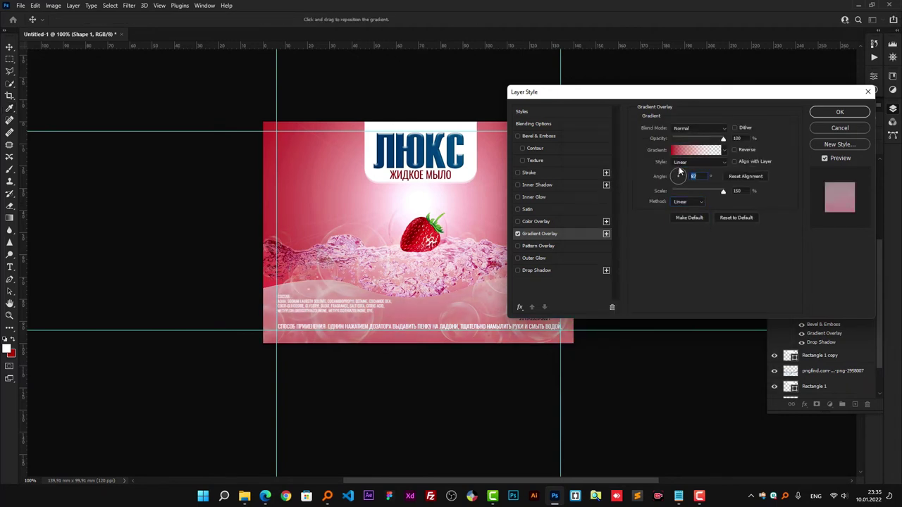
left_click(701, 149)
left_click(771, 303)
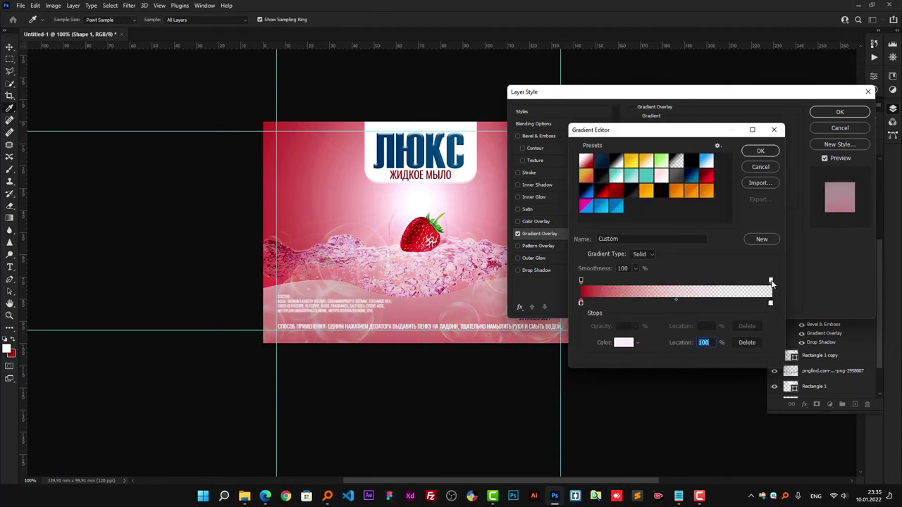
left_click(771, 280)
left_click_drag(635, 326, 720, 343)
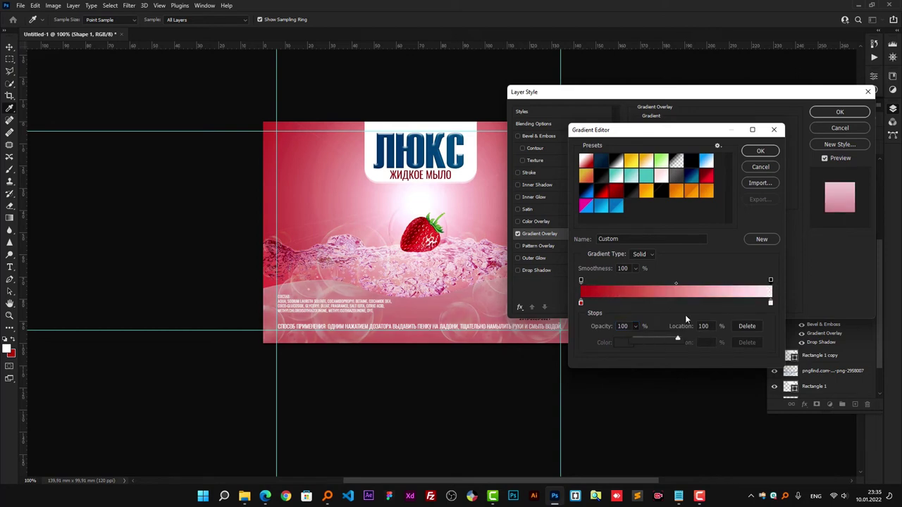
double_click(770, 303)
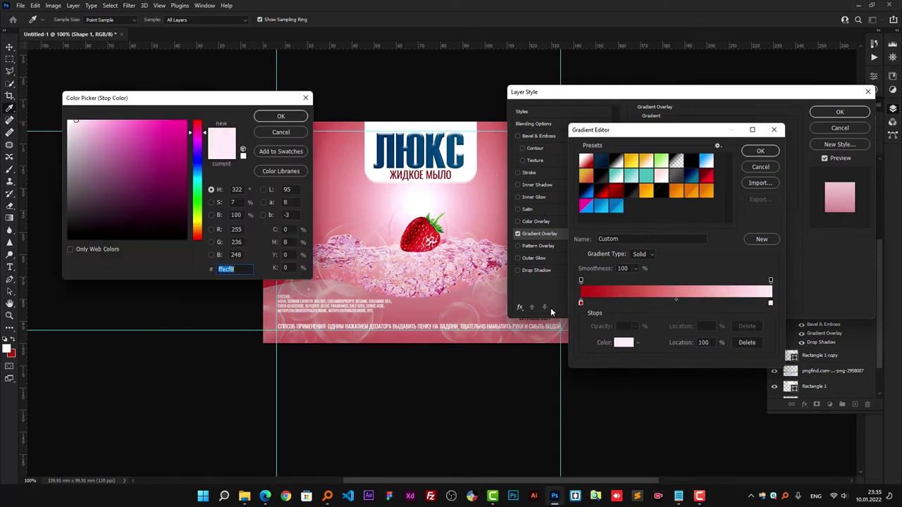
left_click(425, 229)
left_click(494, 209)
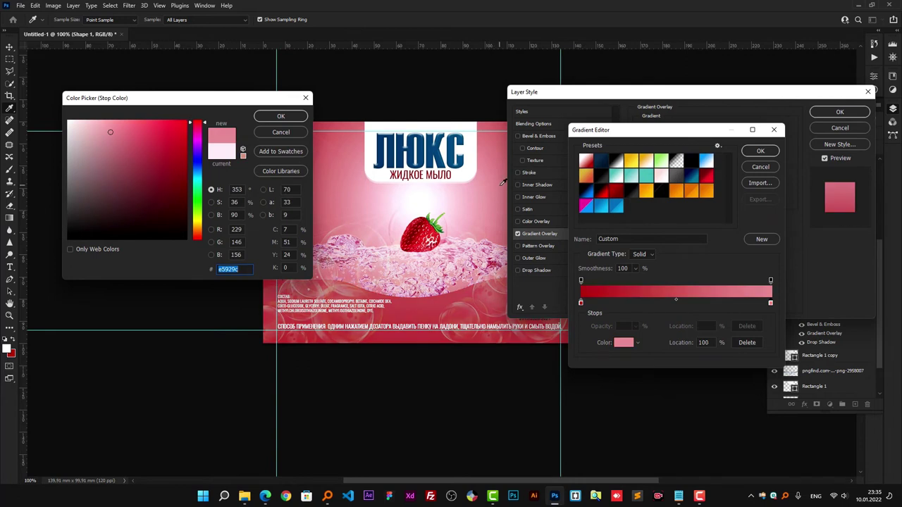
left_click(504, 162)
left_click(296, 117)
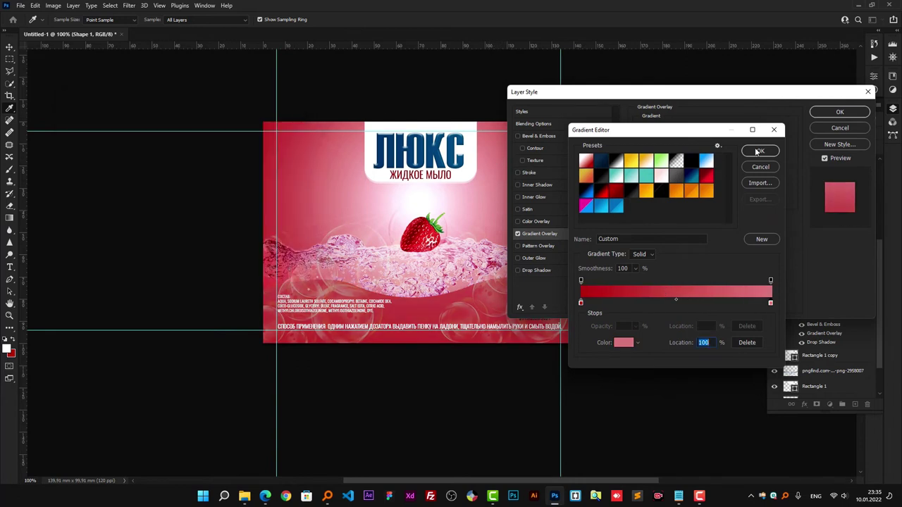
left_click(758, 152)
- Switch the gradient to a bright blue preset with Scale 12% and Angle -17°
left_click(697, 152)
left_click(601, 206)
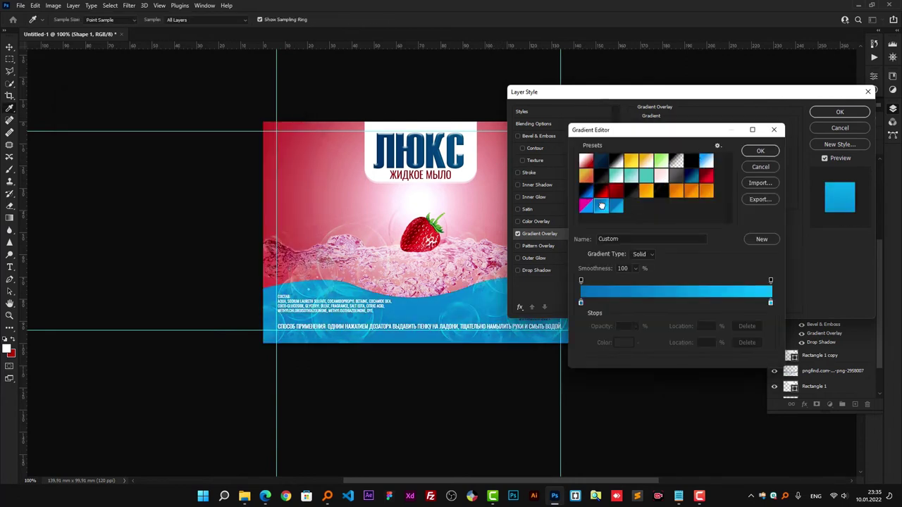
left_click(693, 179)
left_click(601, 206)
left_click(616, 206)
left_click(758, 151)
mouse_move(723, 192)
left_mouse_down()
mouse_move(672, 192)
mouse_move(682, 192)
mouse_move(680, 171)
left_mouse_up()
left_click(685, 177)
left_click(840, 112)
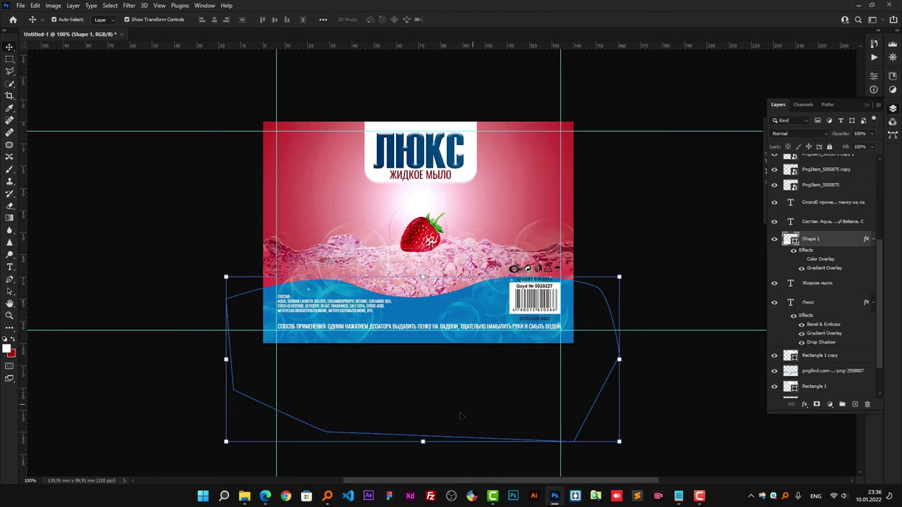
- Reapply the bright blue preset gradient, then duplicate the wave band as Shape 1 copy
scroll(454, 308, "up", 2)
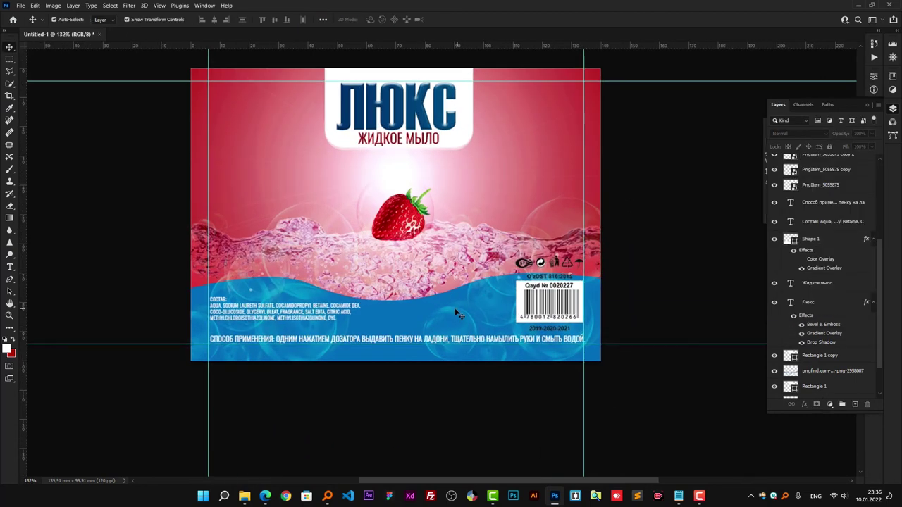
left_click(804, 405)
left_click(830, 375)
left_click(687, 150)
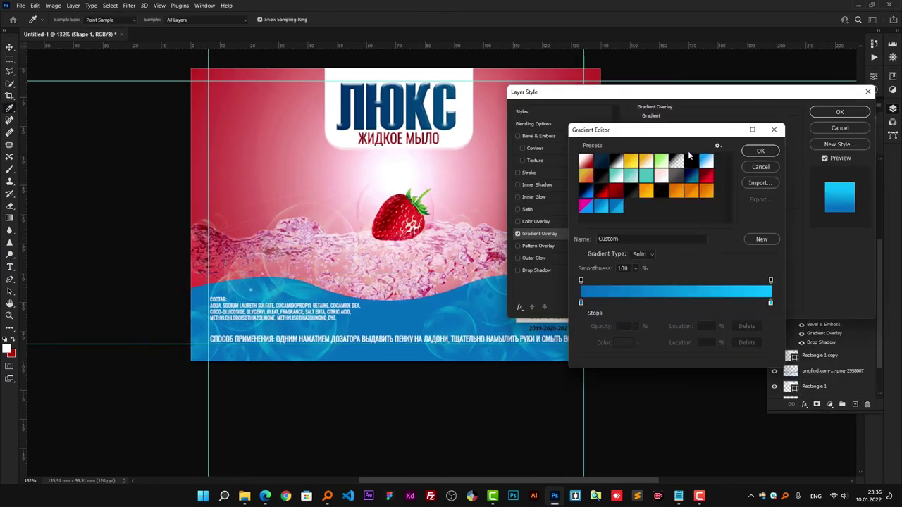
left_click(600, 161)
left_click(587, 190)
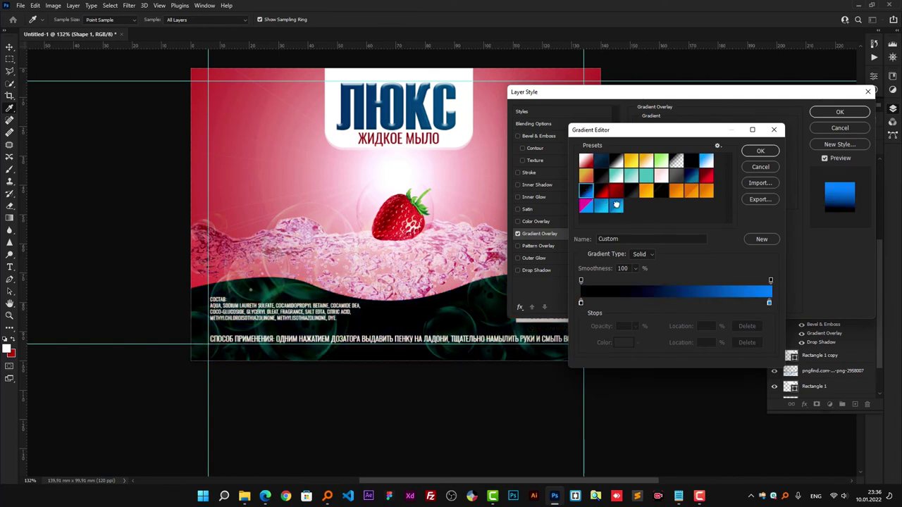
left_click(616, 205)
left_click(760, 151)
left_click(828, 126)
key("ctrl+j")
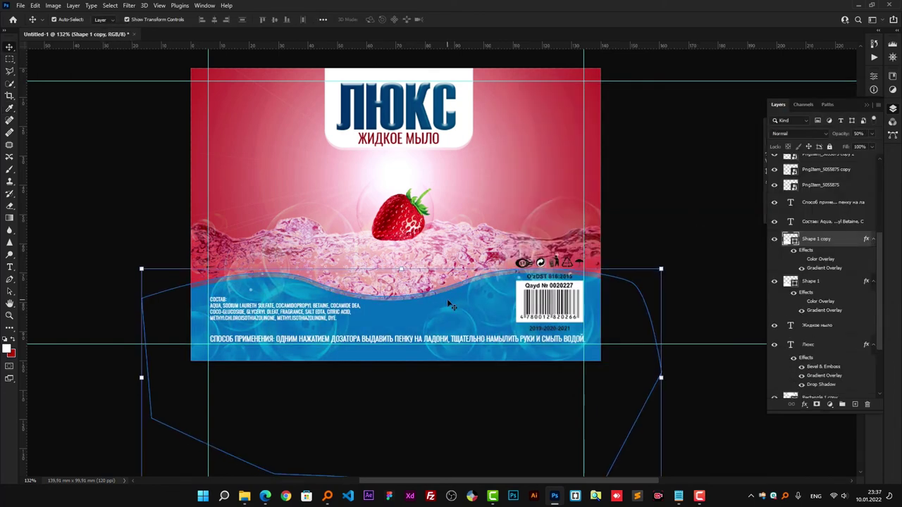
- Lock Shape 1 copy and delete the water-droplet image layer
scroll(447, 310, "up", 2)
left_click(446, 312)
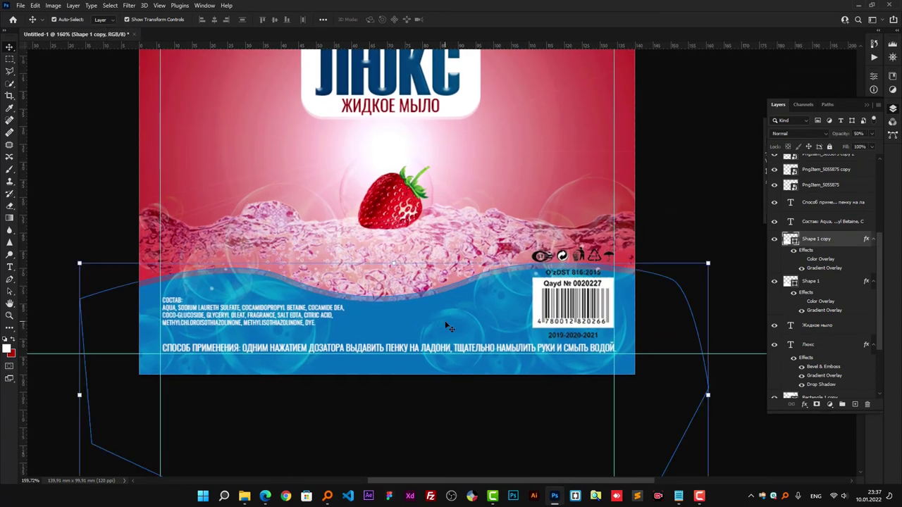
left_click(819, 148)
left_click(623, 332)
left_click(281, 238)
left_click(461, 263)
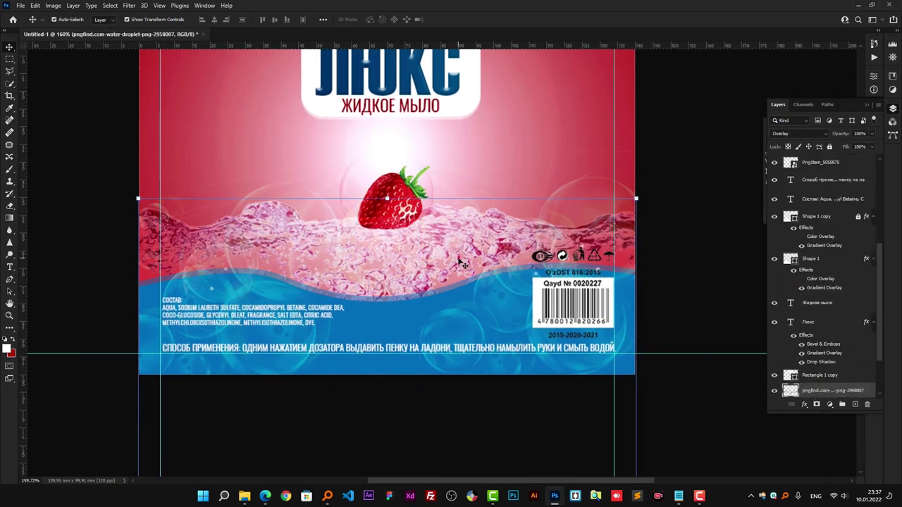
key("Delete")
scroll(463, 258, "down", 2)
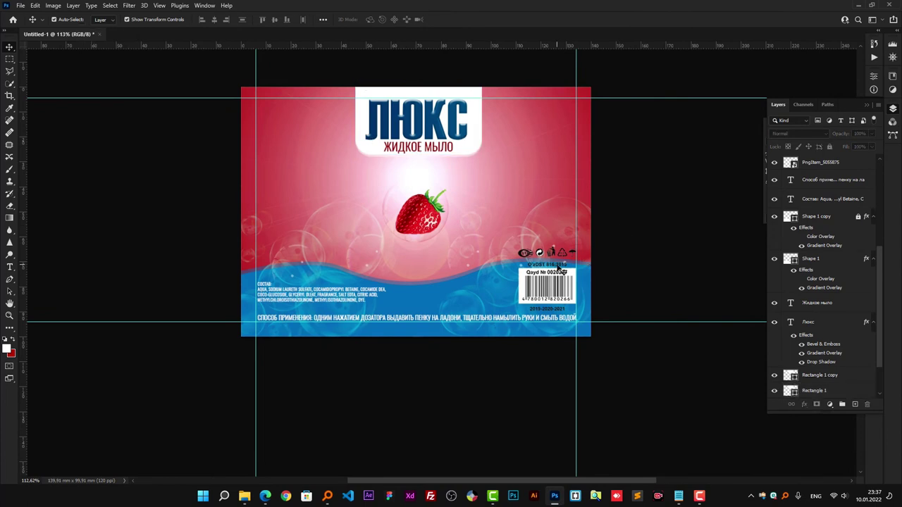
- Shrink the bubble image onto the blue band and add a copy rotated about -79°
key("ctrl+t")
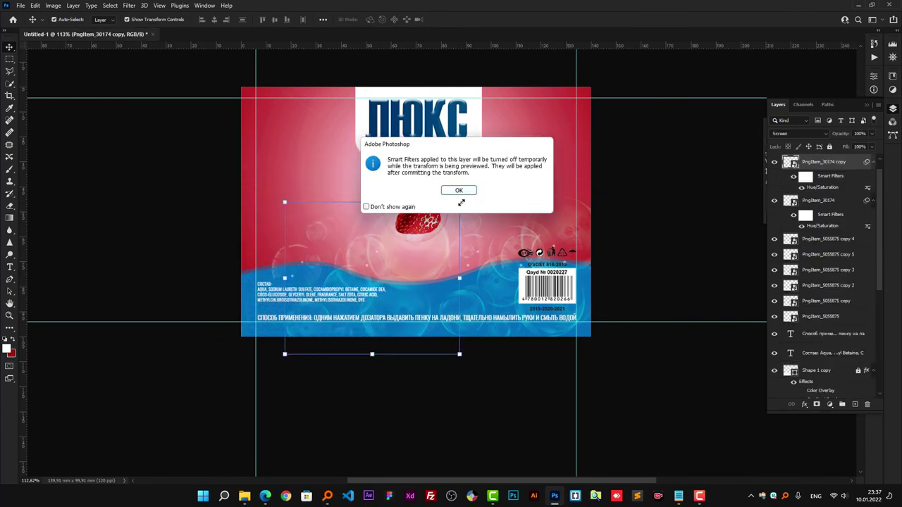
left_click(459, 191)
left_click_drag(460, 202, 402, 252)
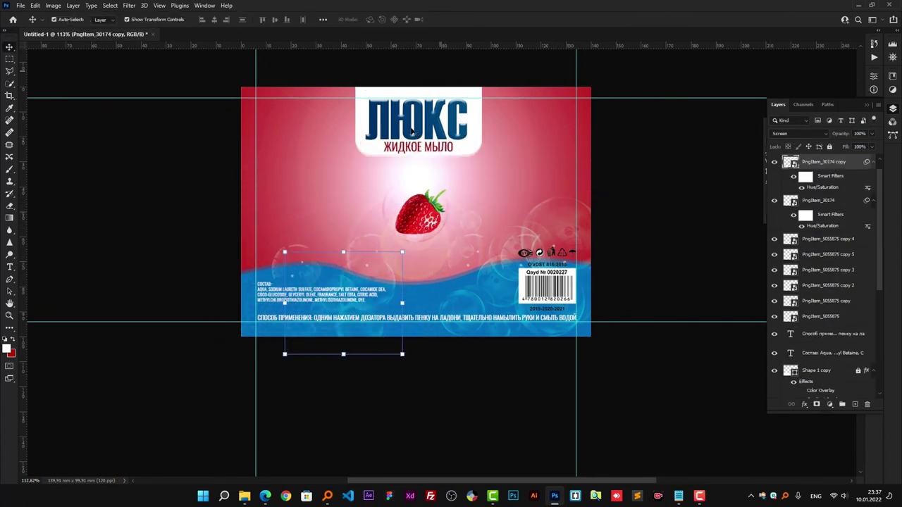
mouse_move(385, 310)
left_mouse_down()
mouse_move(434, 318)
mouse_move(296, 313)
left_mouse_up()
key("ctrl+alt+t")
left_click_drag(431, 259, 320, 234)
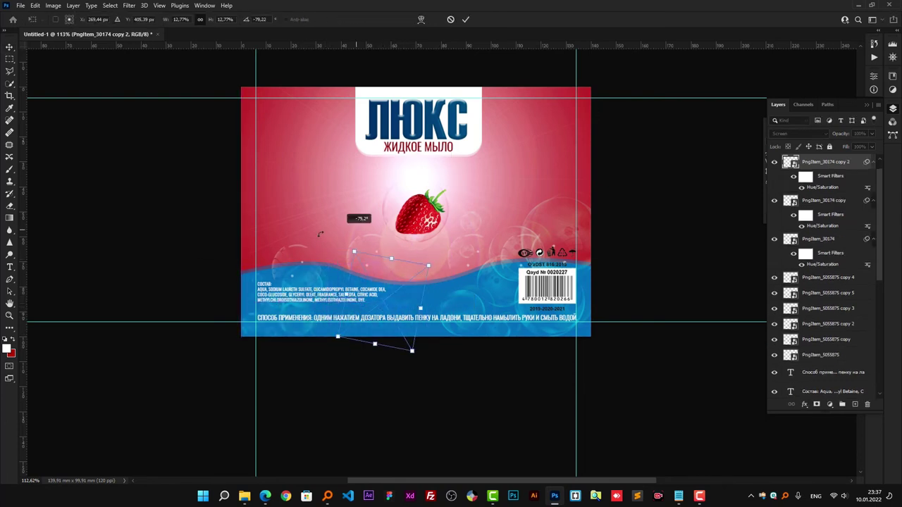
key("Return")
left_click(198, 276)
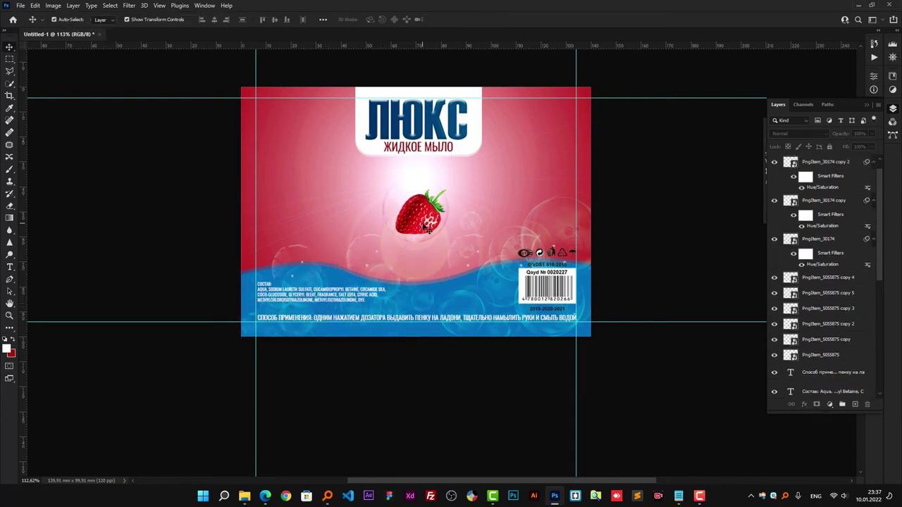
- Nudge both wave shapes, Shape 1 and its copy, upward, then select only the wave copy
scroll(428, 227, "up", 1)
left_click(811, 243)
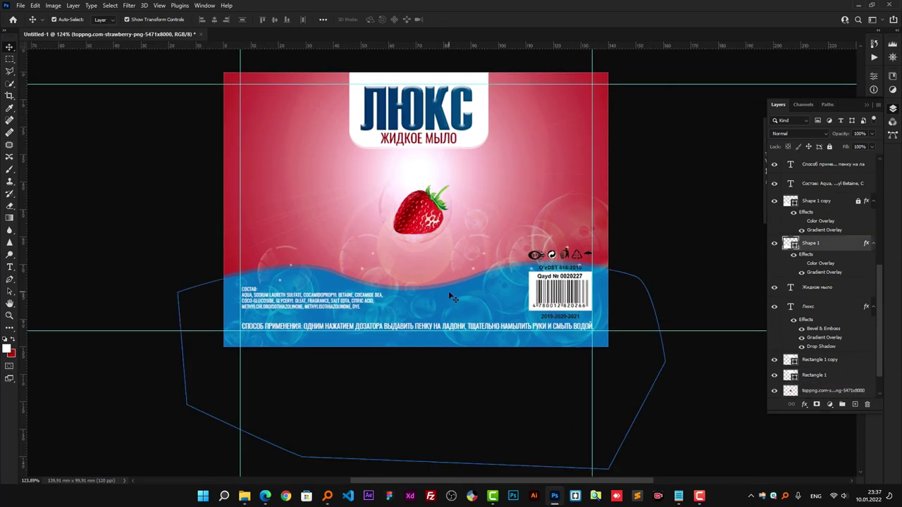
left_click(815, 203, "ctrl")
key("shift+Up")
key("shift+Up")
key("shift+Up")
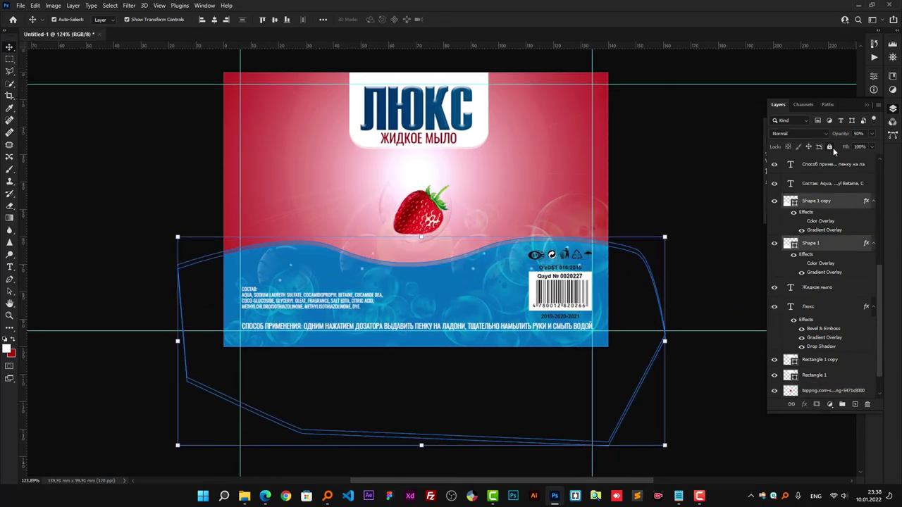
left_click(437, 268)
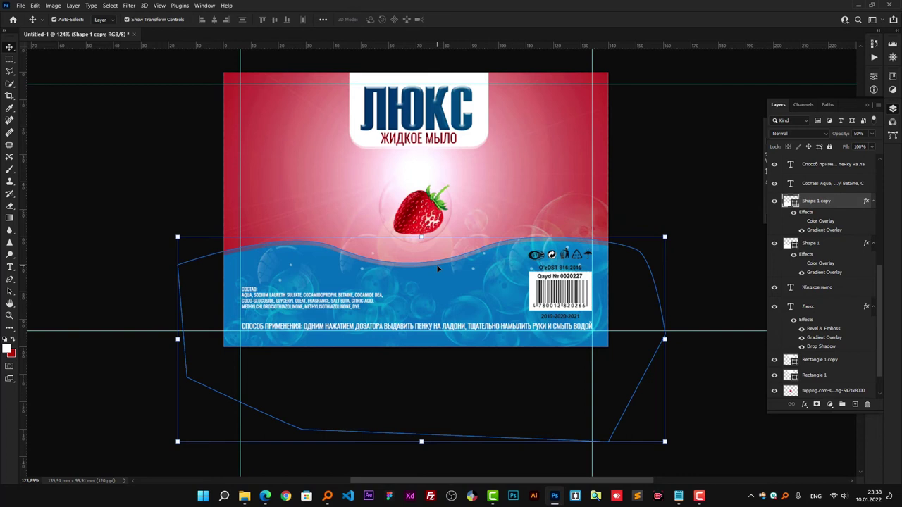
- Rasterize the wave copy and apply a 2.1 pixel Gaussian Blur
left_click(130, 9)
left_click(274, 163)
left_click(486, 184)
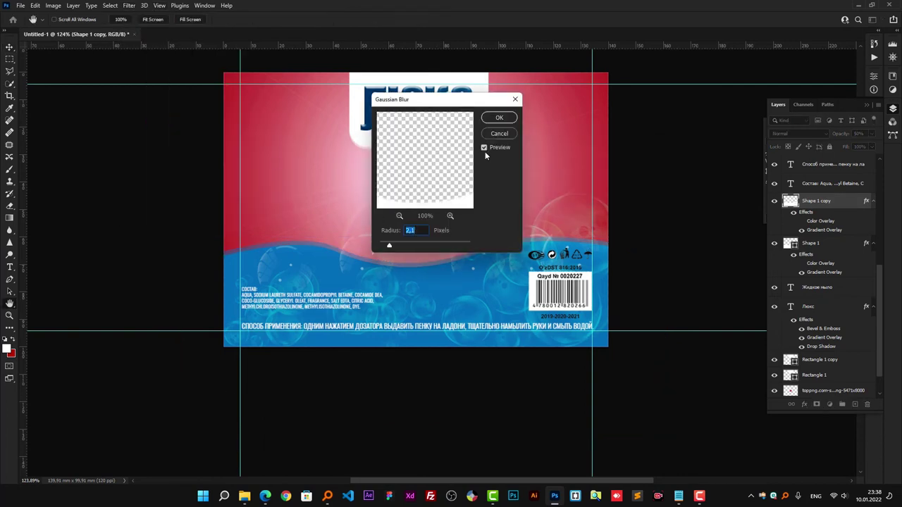
left_click(498, 118)
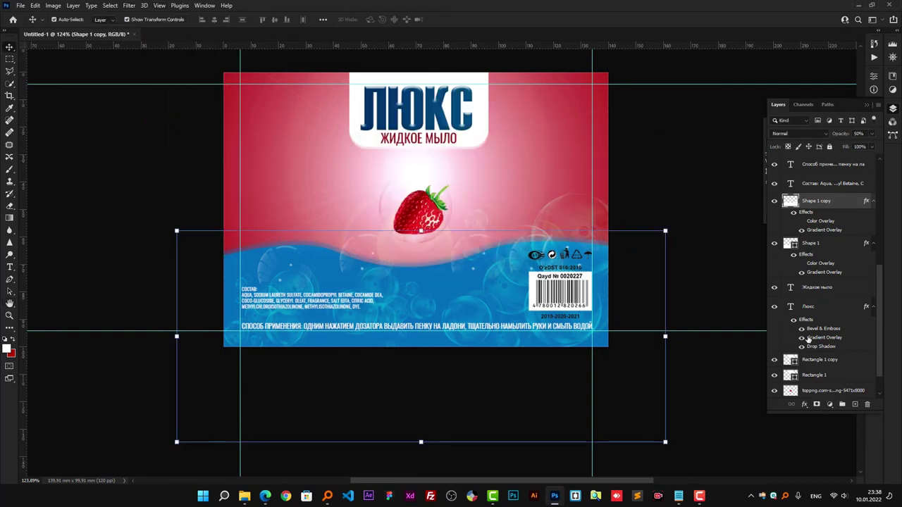
- Add a white Color Overlay to the wave copy and hide its Gradient Overlay
left_click(804, 404)
left_click(824, 373)
left_click(734, 129)
left_click_drag(114, 130, 56, 107)
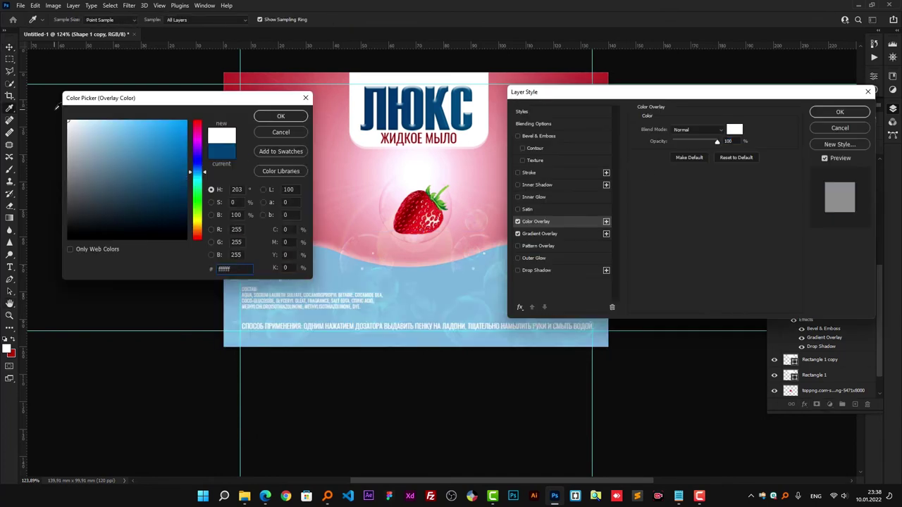
left_click(280, 117)
left_click(839, 111)
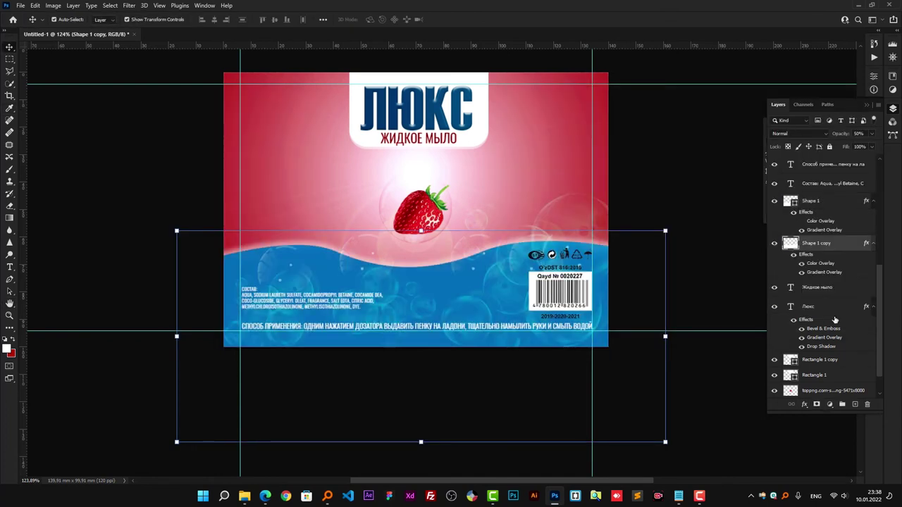
left_click(801, 273)
- Recolour the wave copy's Color Overlay to a vivid blue sampled from the wave band
left_click(804, 404)
left_click(828, 381)
left_click(734, 129)
left_click(394, 164)
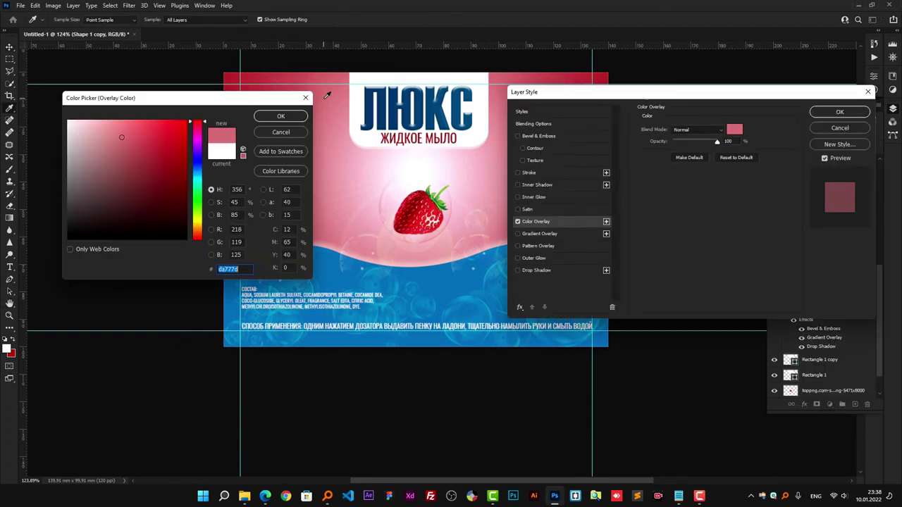
left_click_drag(249, 99, 203, 199)
left_click(351, 281)
left_click_drag(117, 240, 141, 220)
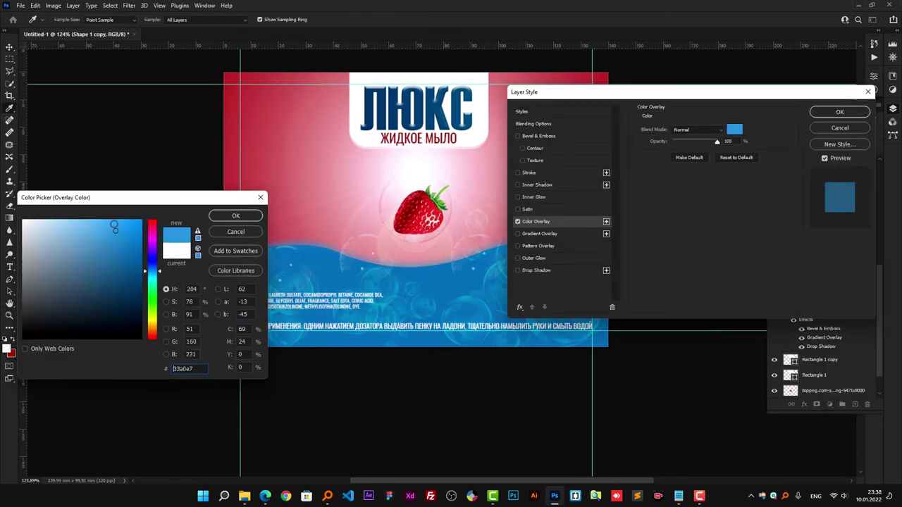
left_click(220, 221)
key("Return")
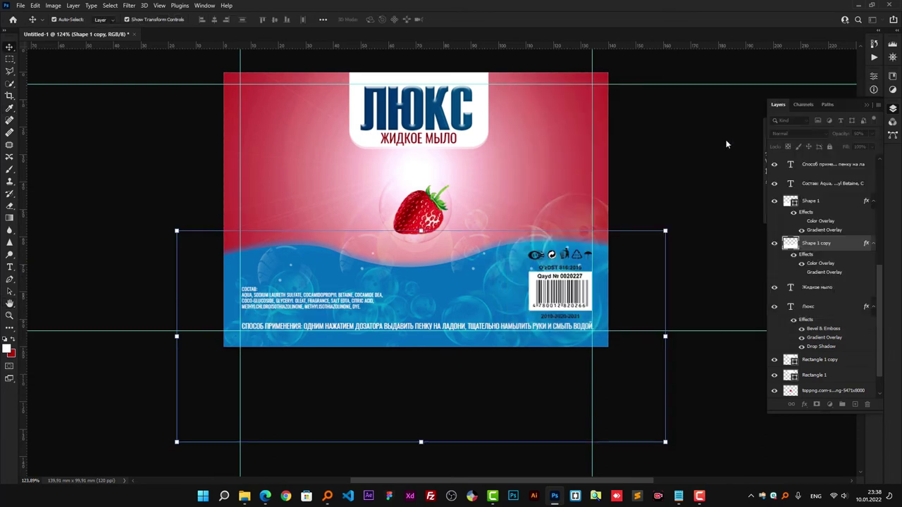
- Give Shape 1 a white inside stroke of about 5 px
left_click(806, 405)
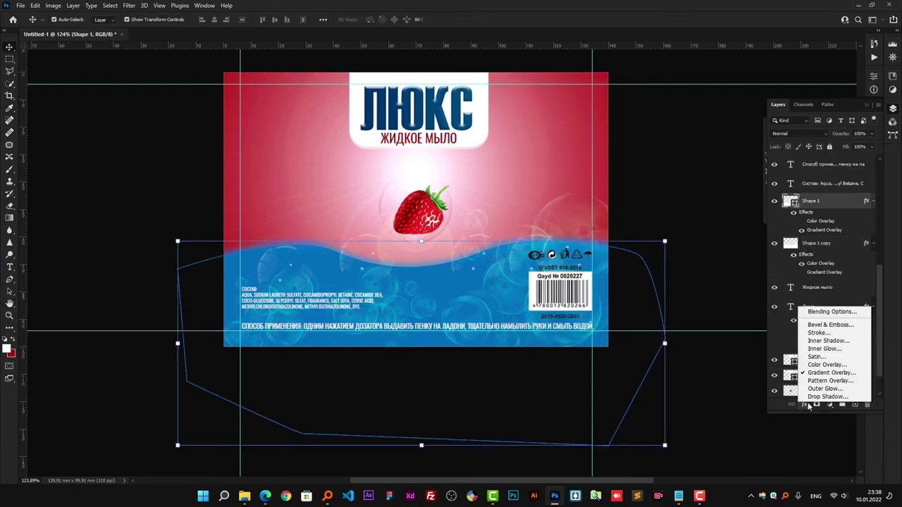
left_click(845, 336)
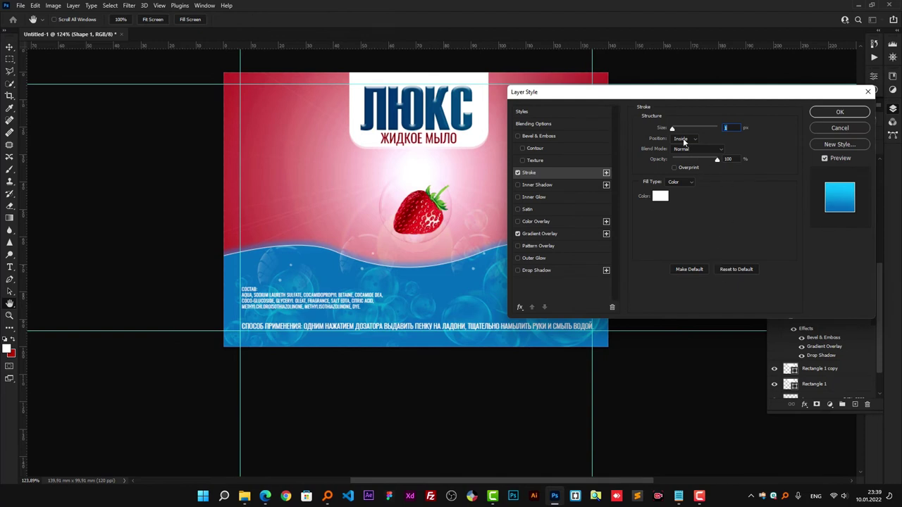
left_click_drag(672, 128, 673, 129)
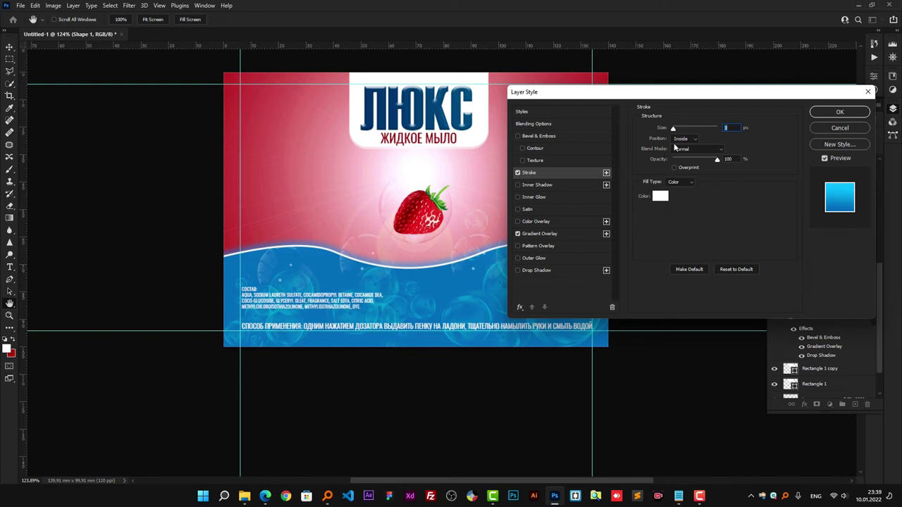
left_click(840, 112)
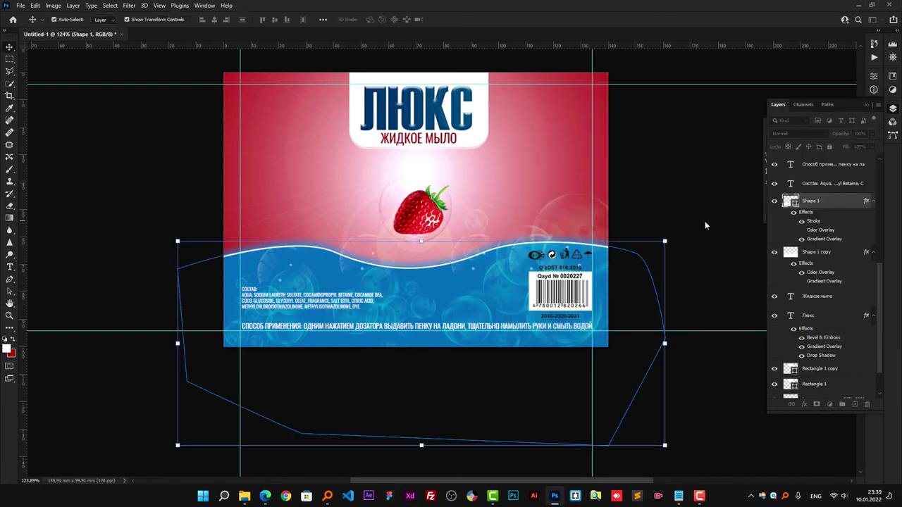
- Change the blurred wave copy's Color Overlay to dark grey 4a4a4a
scroll(464, 282, "down", 4)
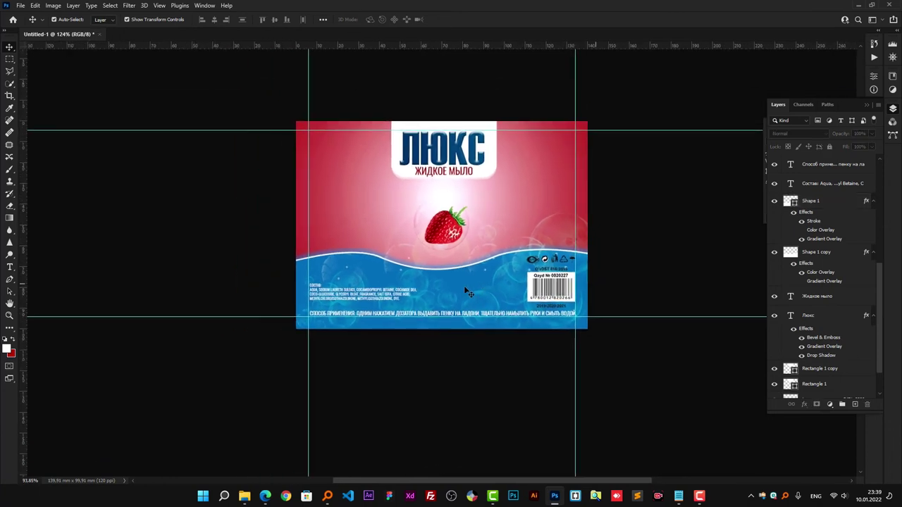
scroll(456, 275, "up", 5)
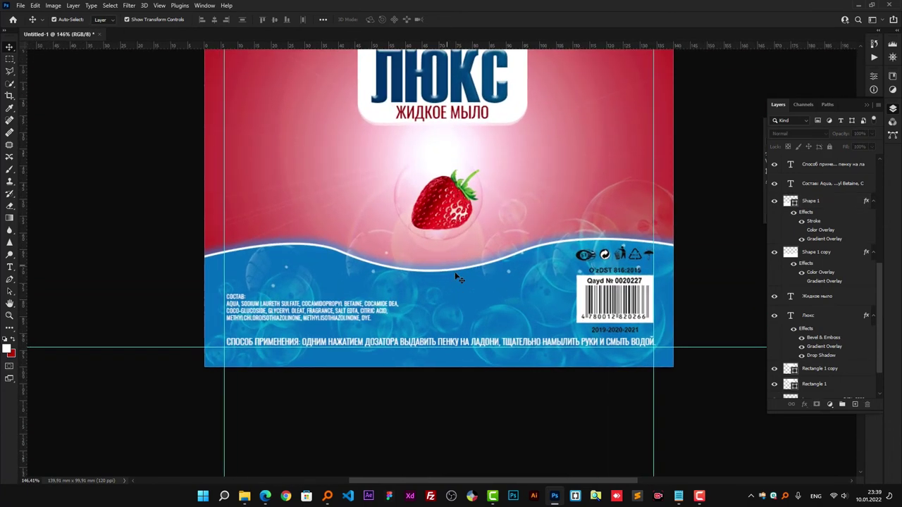
left_click(465, 263)
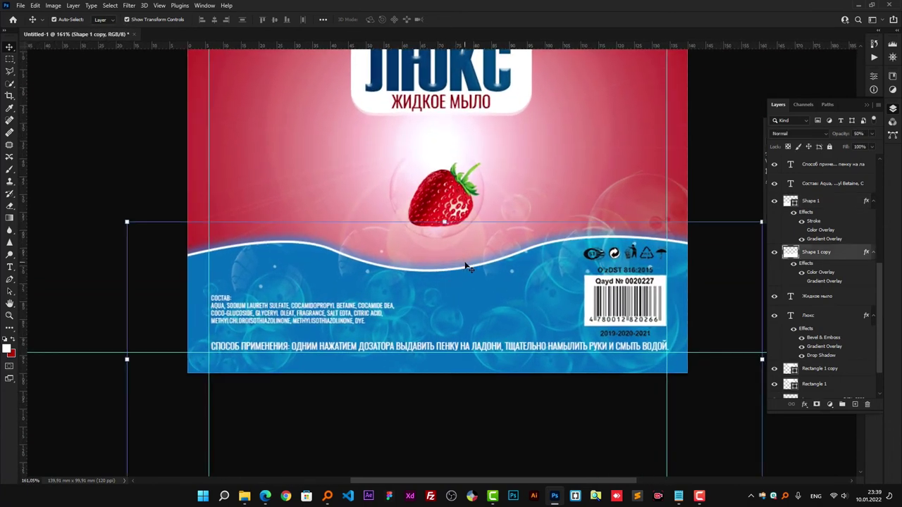
left_click(804, 409)
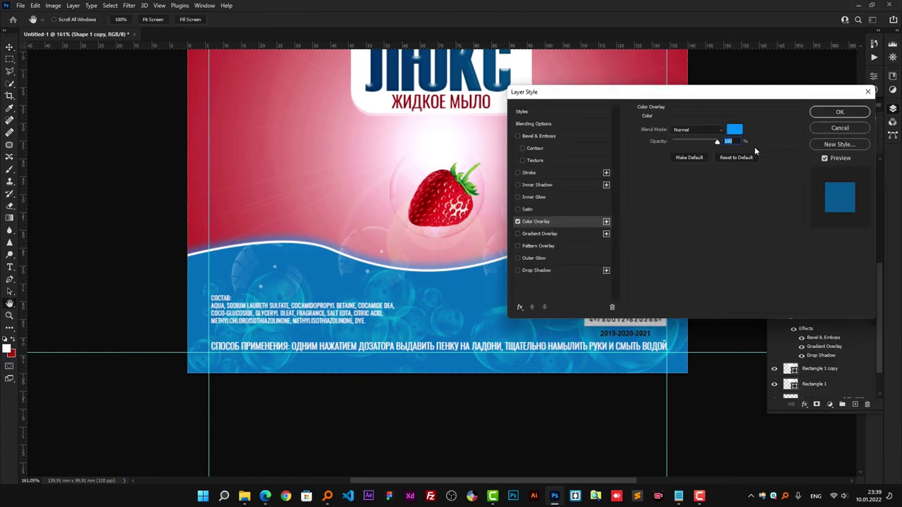
left_click(734, 129)
left_click(29, 321)
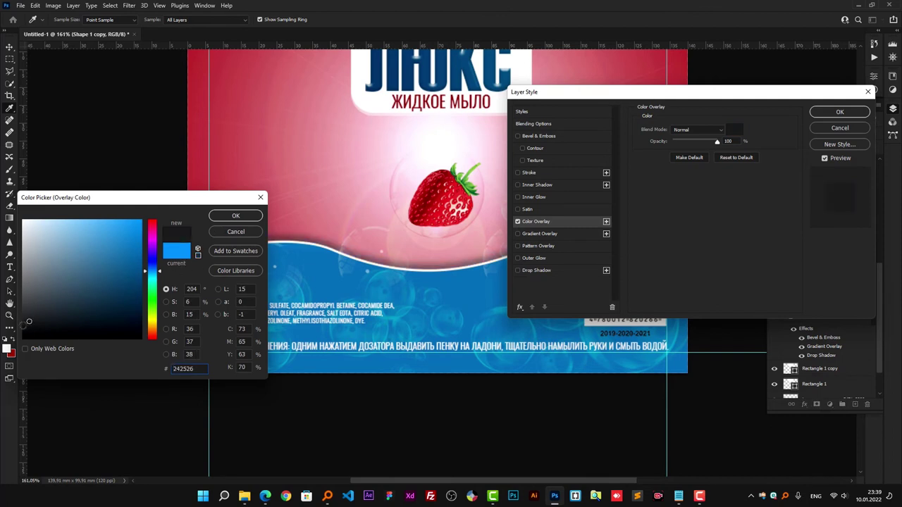
left_click_drag(29, 321, 22, 326)
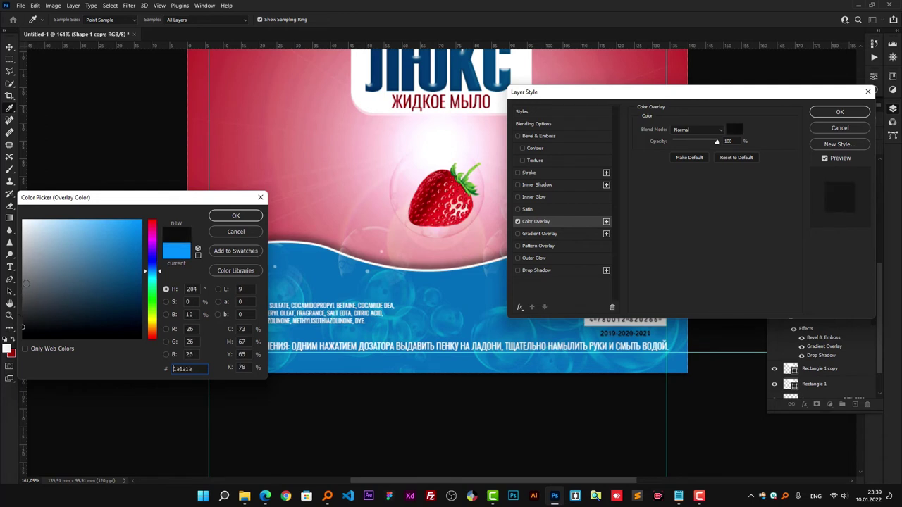
left_click(22, 295)
left_click(22, 304)
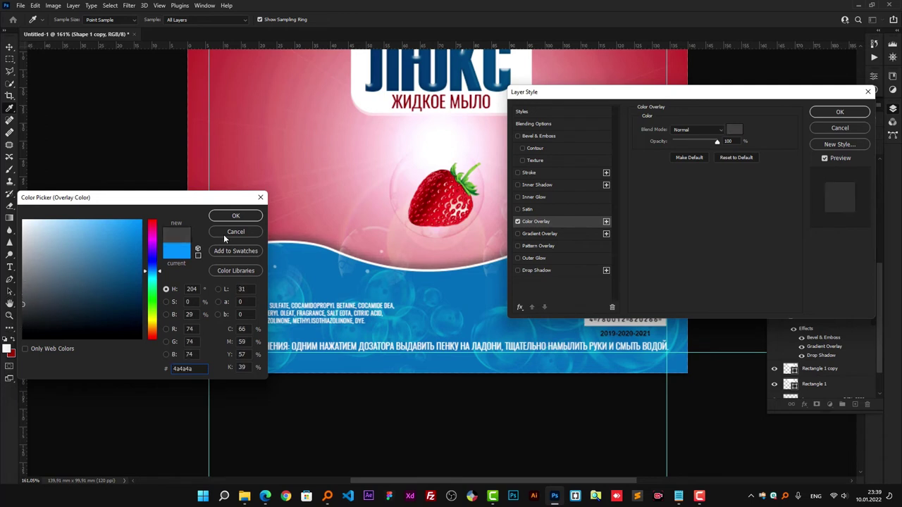
left_click(236, 217)
left_click(839, 112)
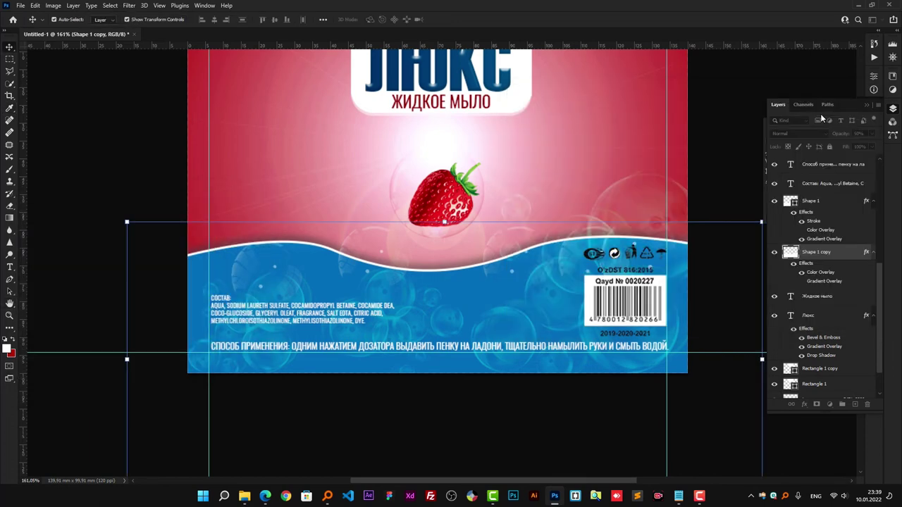
key("Down")
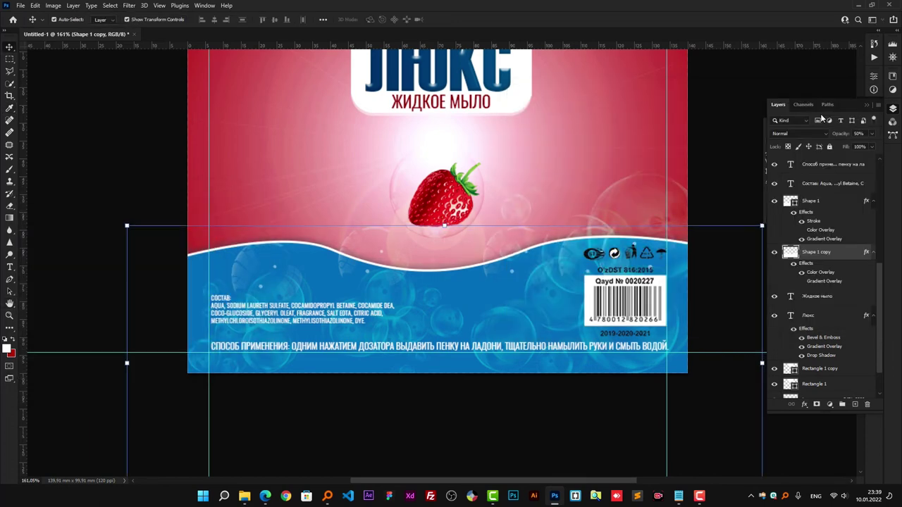
key("Up")
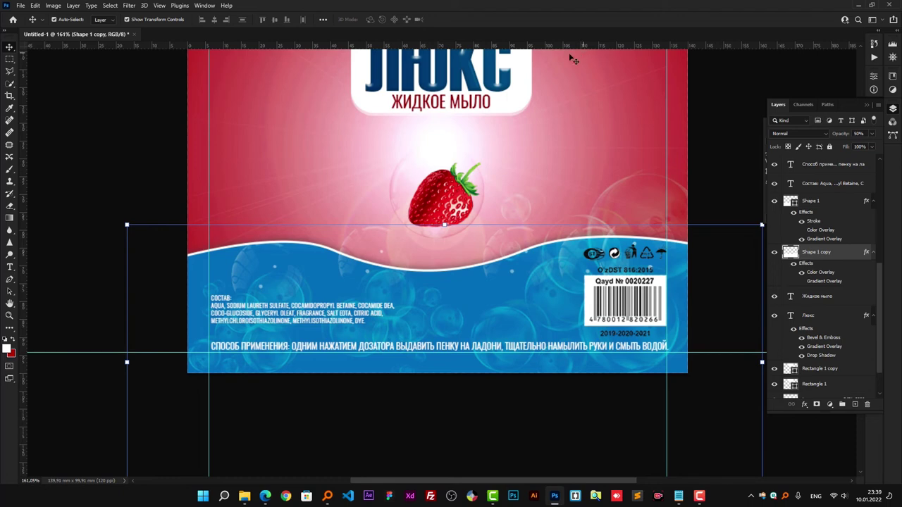
left_click(143, 140)
key("ctrl+minus")
key("ctrl+minus")
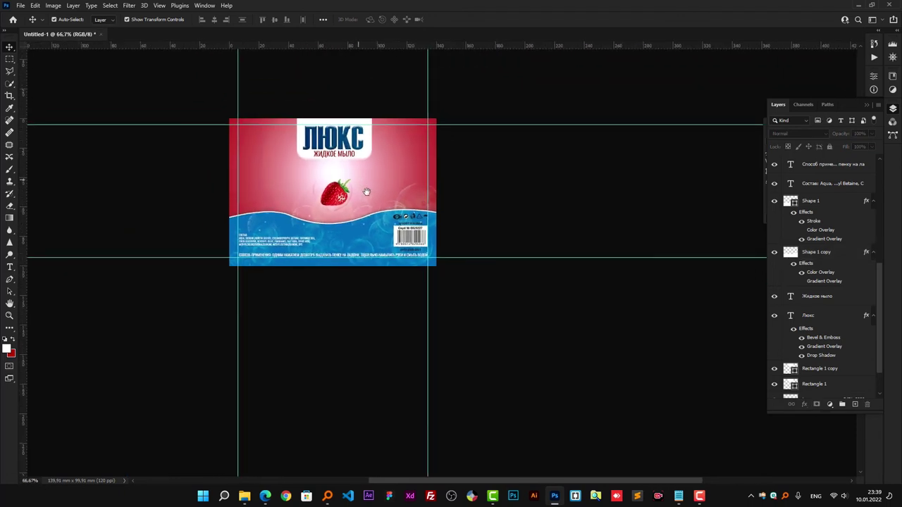
key("ctrl+plus")
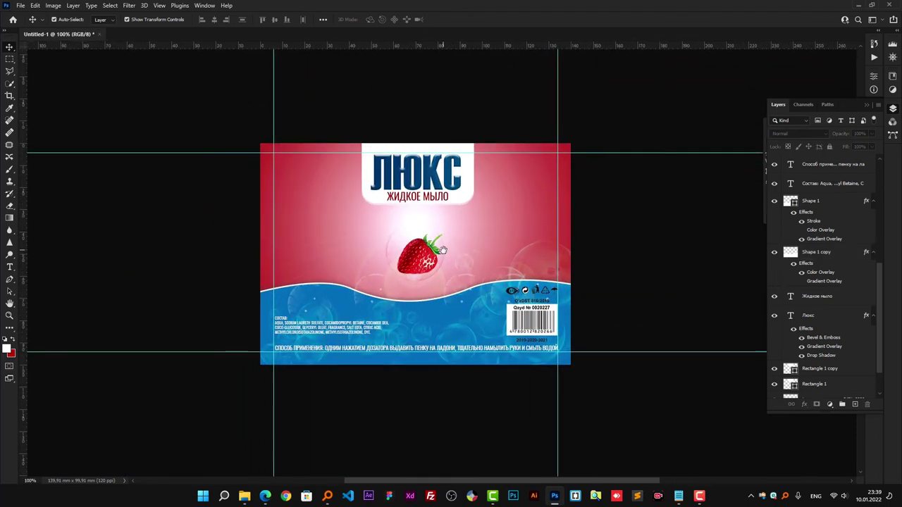
left_click_drag(442, 250, 456, 269)
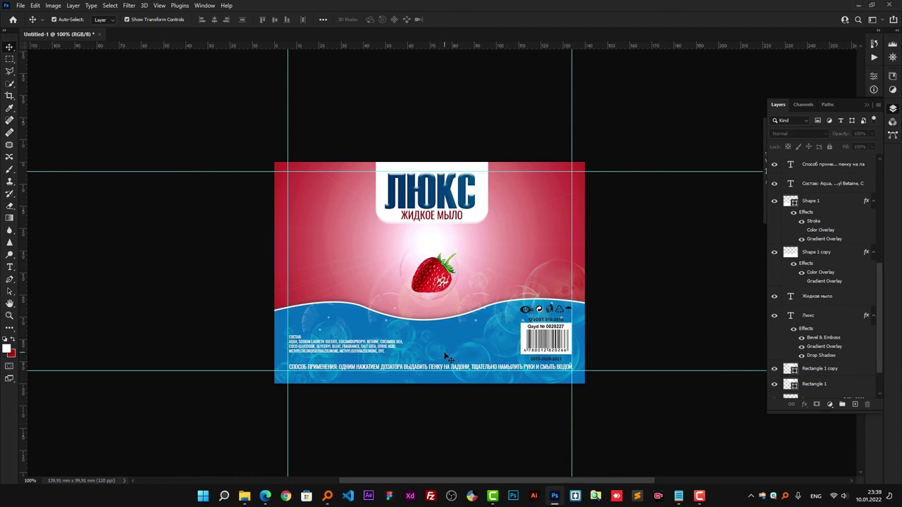
scroll(445, 357, "up", 2)
scroll(445, 357, "up", 1)
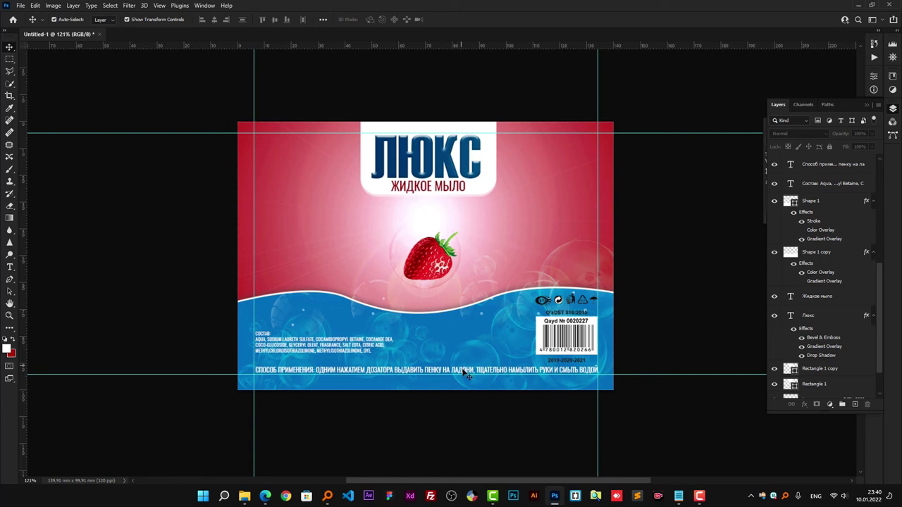
left_click(319, 345)
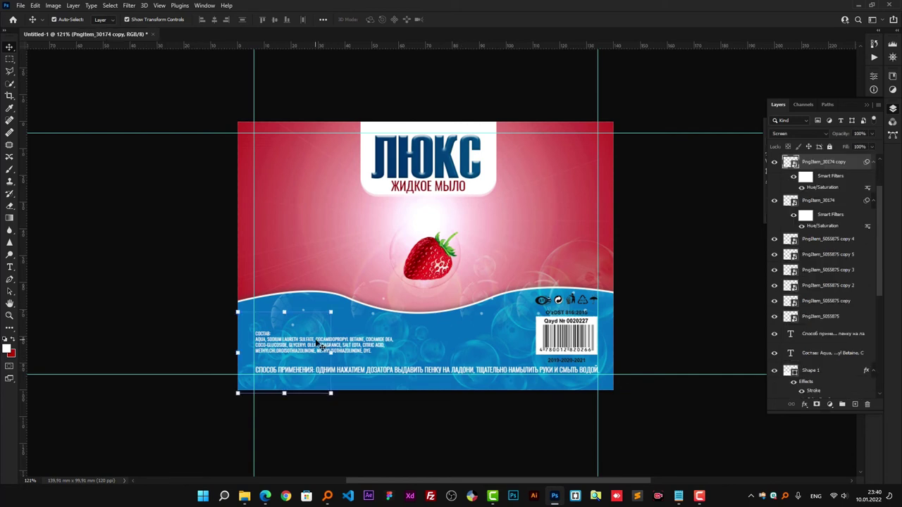
left_click(371, 351)
key("ctrl+t")
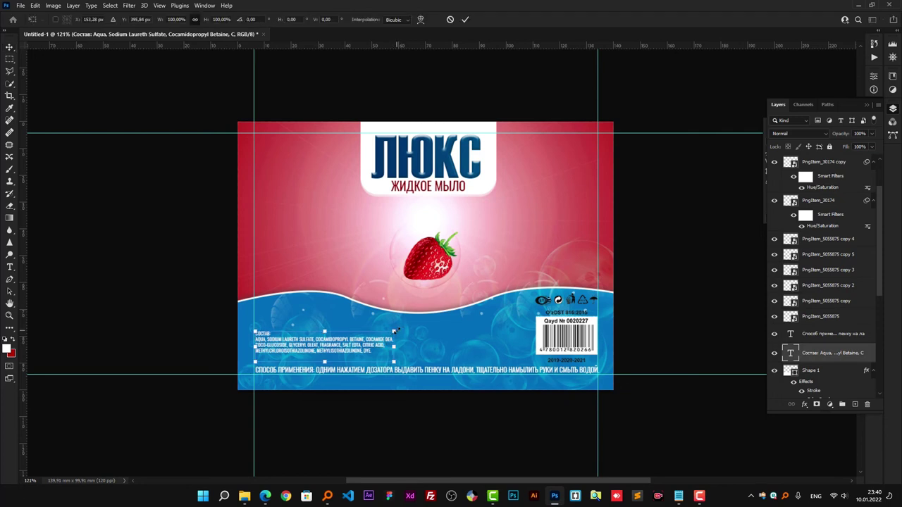
left_click_drag(396, 330, 420, 325)
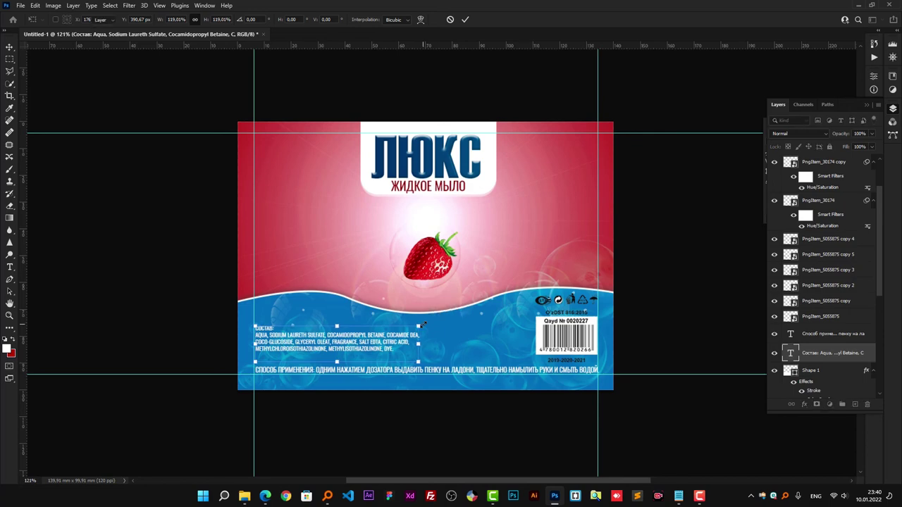
key("Return")
left_click(192, 243)
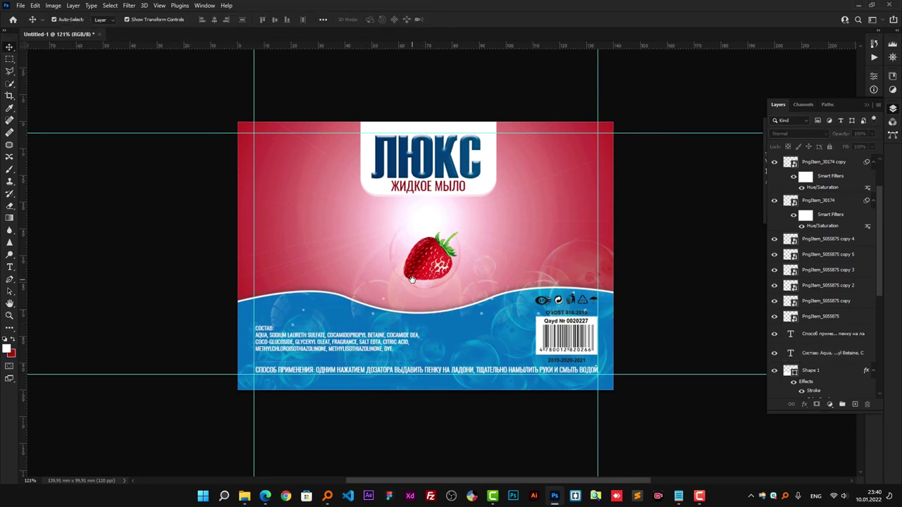
scroll(412, 280, "up", 2)
scroll(411, 285, "down", 3)
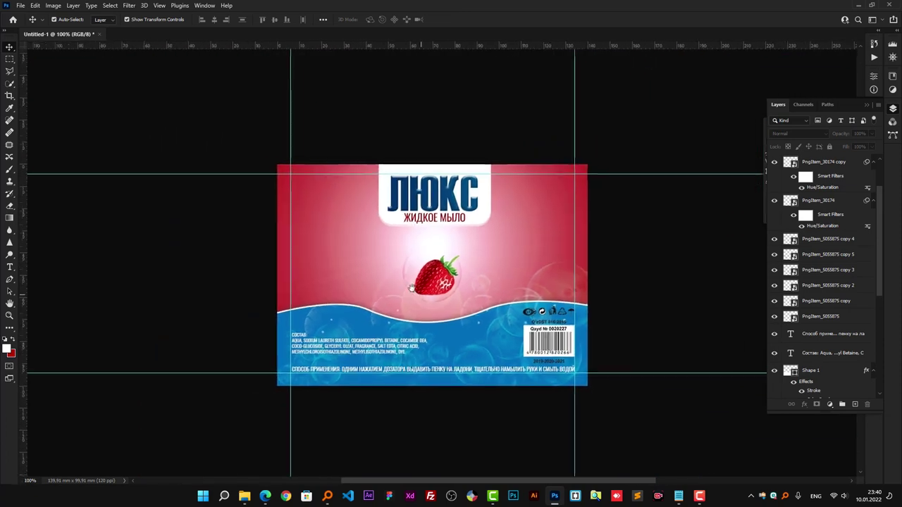
left_click_drag(411, 287, 406, 275)
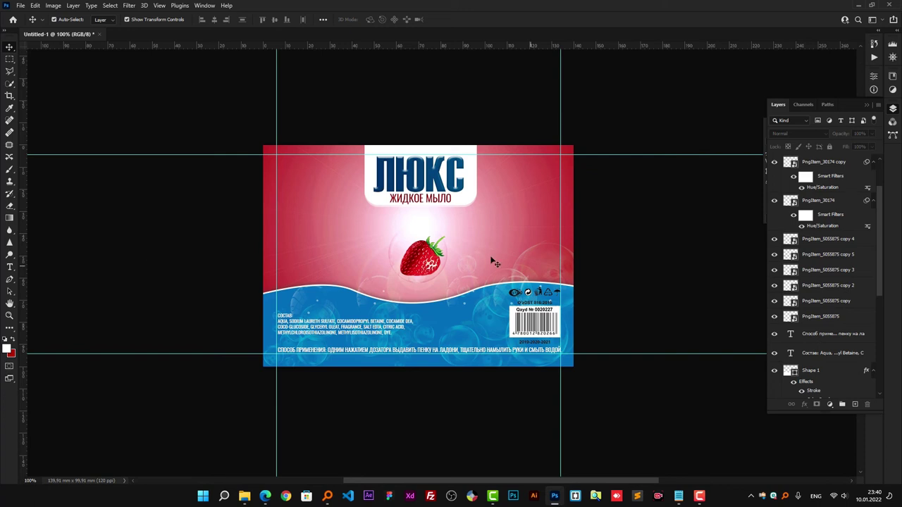
scroll(460, 243, "up", 1)
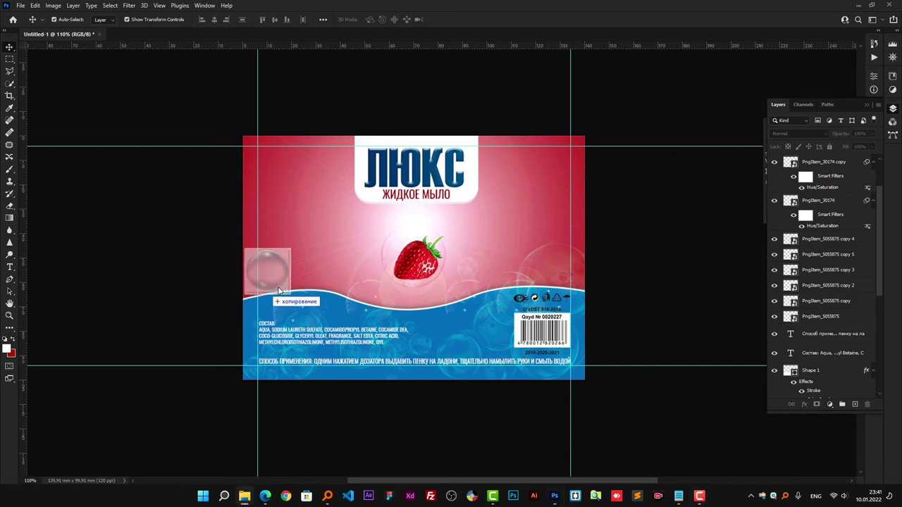
- Place the PngItem_29241 bubble image and scale it to about 10.33%, centred on the strawberry
left_click_drag(244, 496, 419, 282)
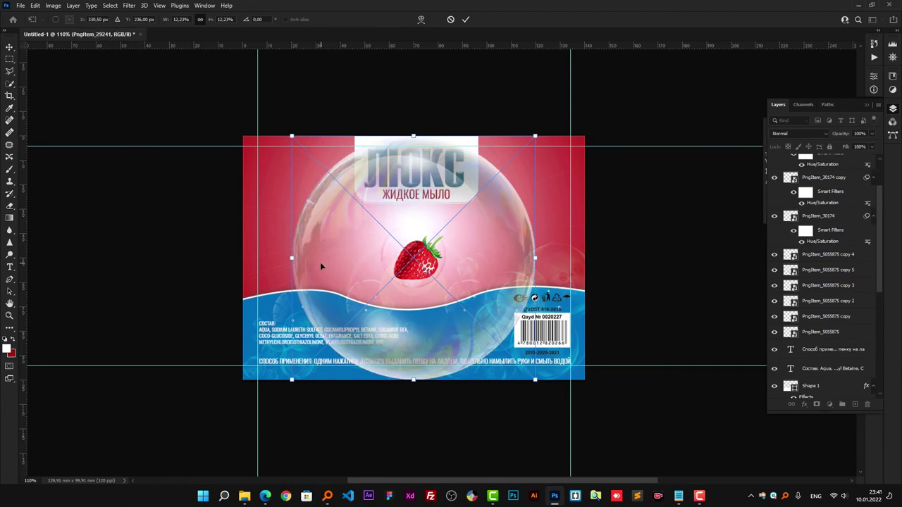
key("Return")
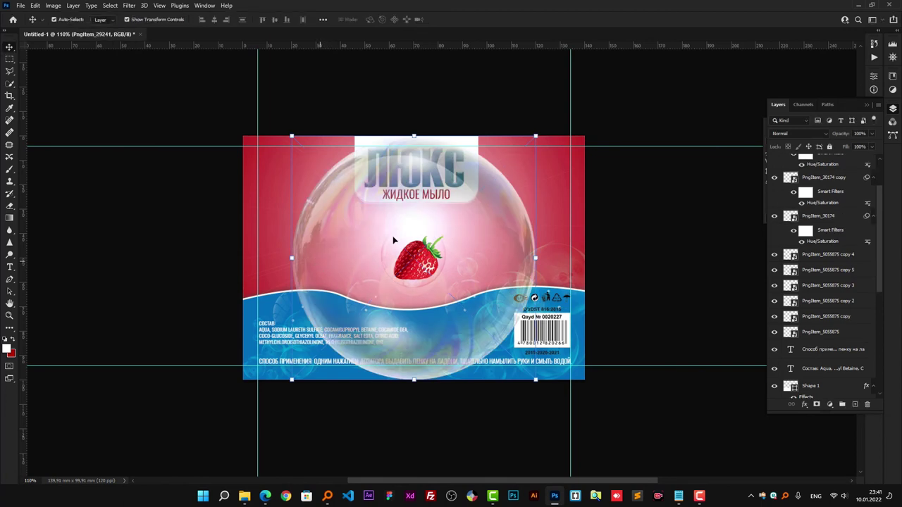
left_click_drag(496, 196, 507, 181)
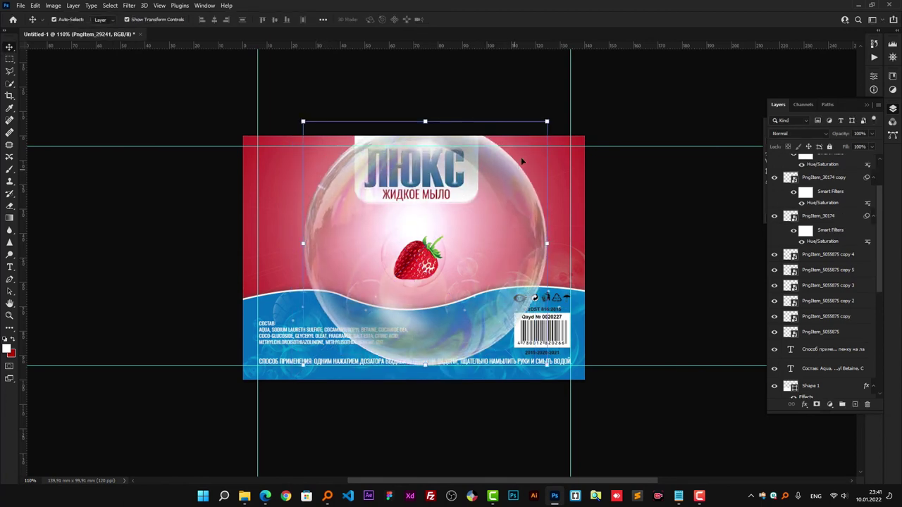
key("ctrl+t")
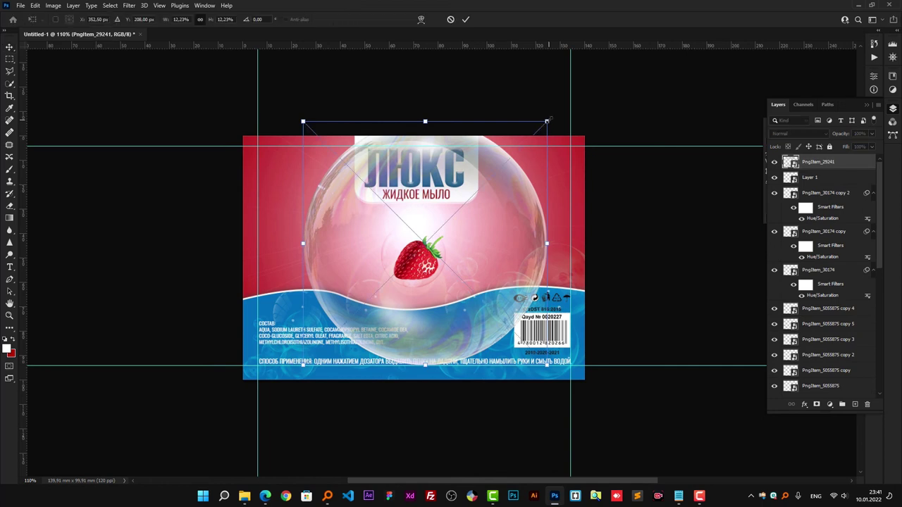
mouse_move(548, 121)
left_mouse_down()
mouse_move(503, 150)
mouse_move(530, 135)
left_mouse_up()
left_click_drag(508, 203, 496, 192)
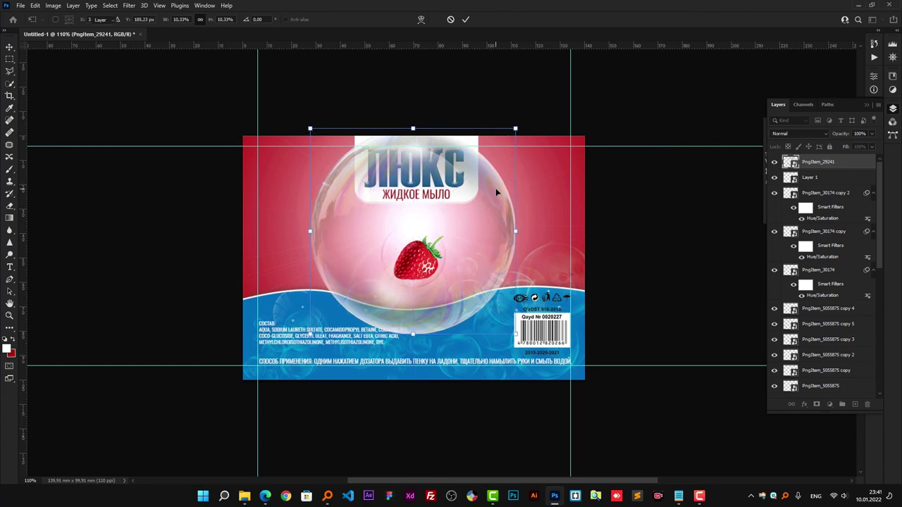
key("Return")
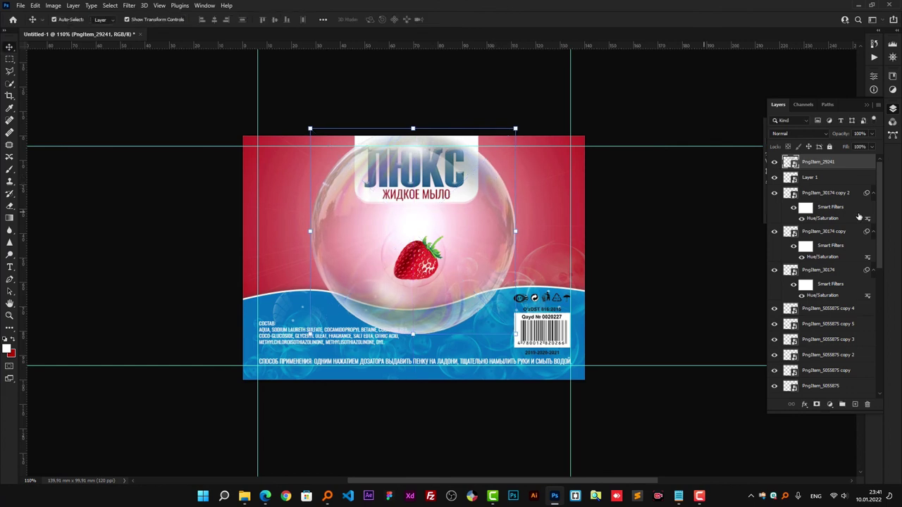
- Set the PngItem_29241 bubble layer to Overlay blend mode and nudge it slightly upward
right_click(821, 166)
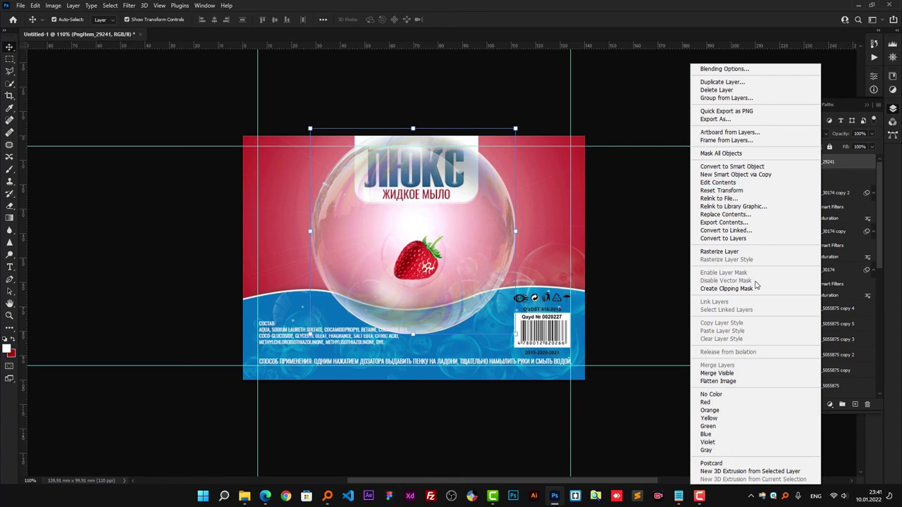
left_click(754, 254)
left_click(824, 134)
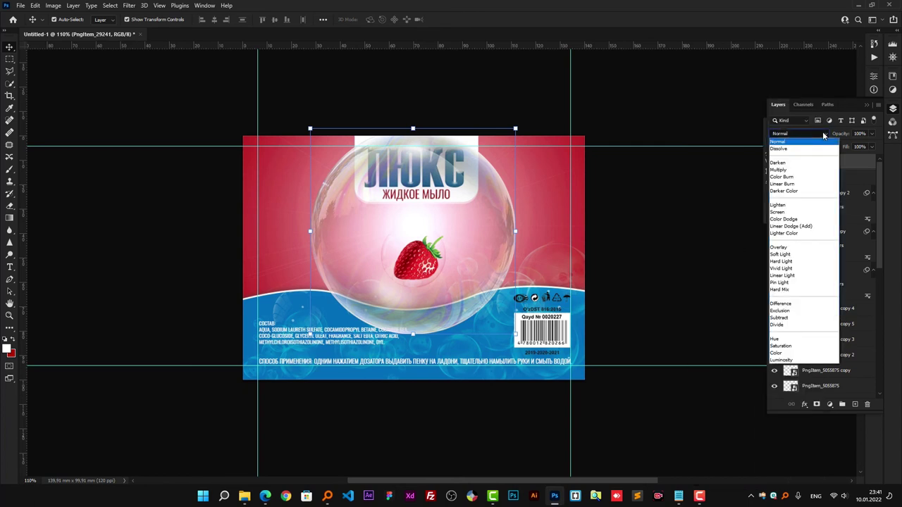
left_click(792, 248)
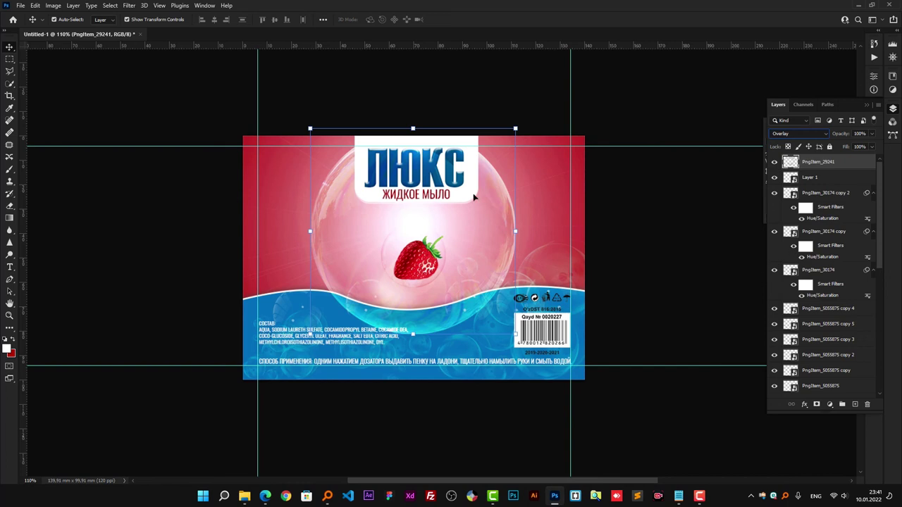
key("ctrl")
left_click_drag(486, 299, 491, 292)
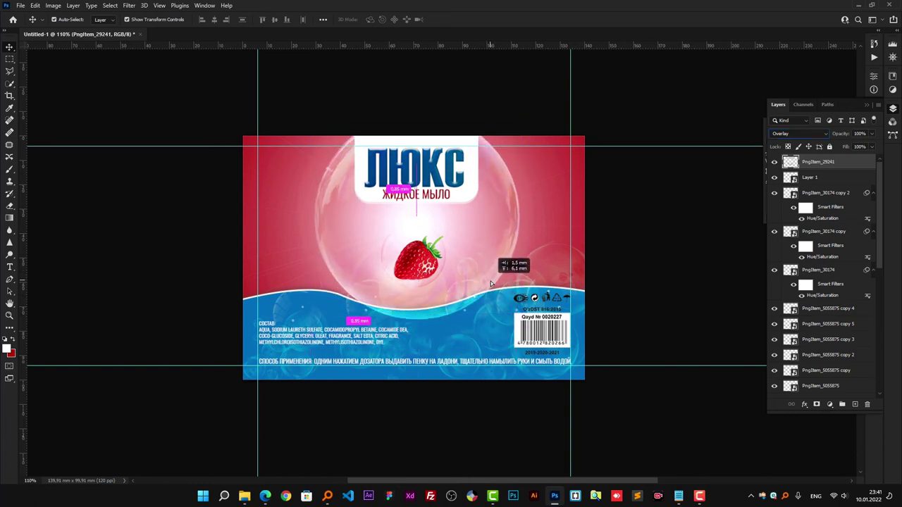
- Move the bubble up and send it four levels down, behind the title box and wave
left_click_drag(490, 292, 491, 283)
key("ctrl+bracketleft")
key("ctrl+bracketleft")
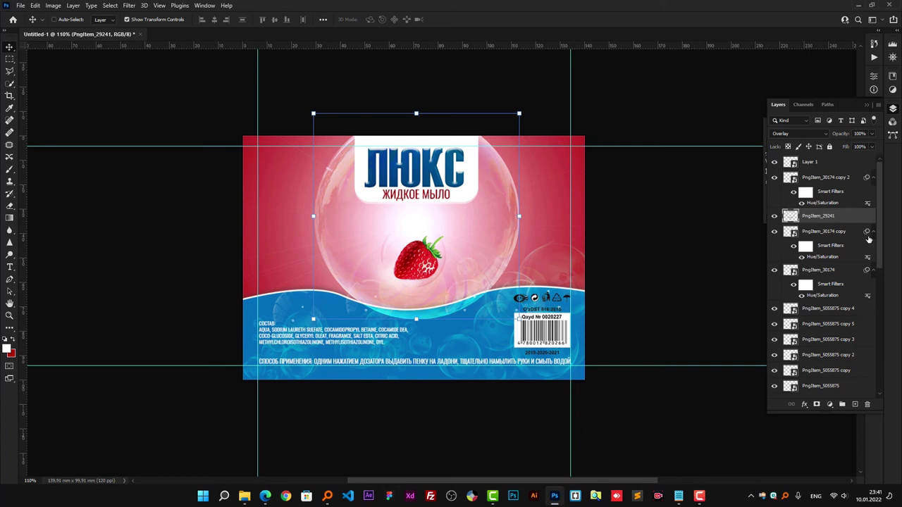
key("ctrl+bracketleft")
key("ctrl+bracketleft")
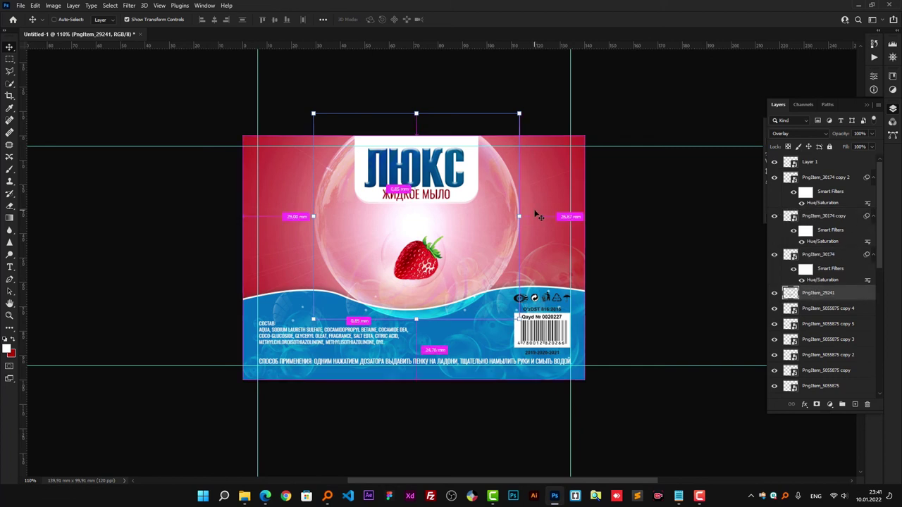
key("ctrl+bracketleft")
key("ctrl+bracketleft")
key("ctrl+bracketleft")
key("ctrl+bracketleft")
key("ctrl+bracketleft")
key("ctrl+bracketleft")
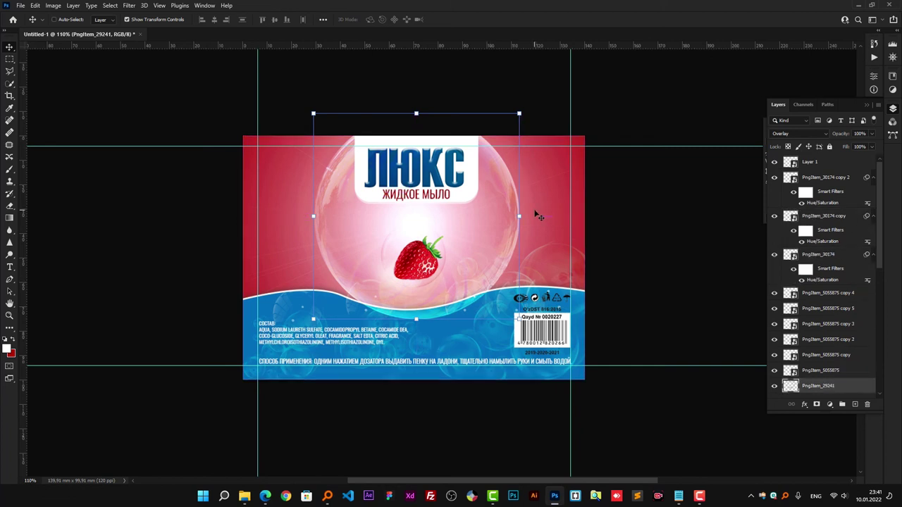
key("ctrl+bracketleft")
key("ctrl+bracketleft")
key("ctrl+bracketleft")
key("ctrl+bracketleft")
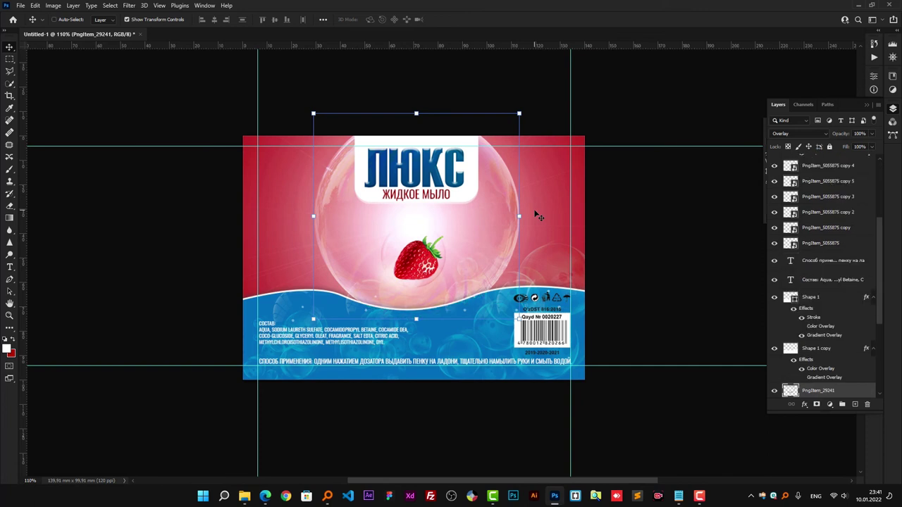
key("ctrl")
- Shrink the bubble from its top corners and reposition it around the strawberry
left_click_drag(520, 112, 502, 130)
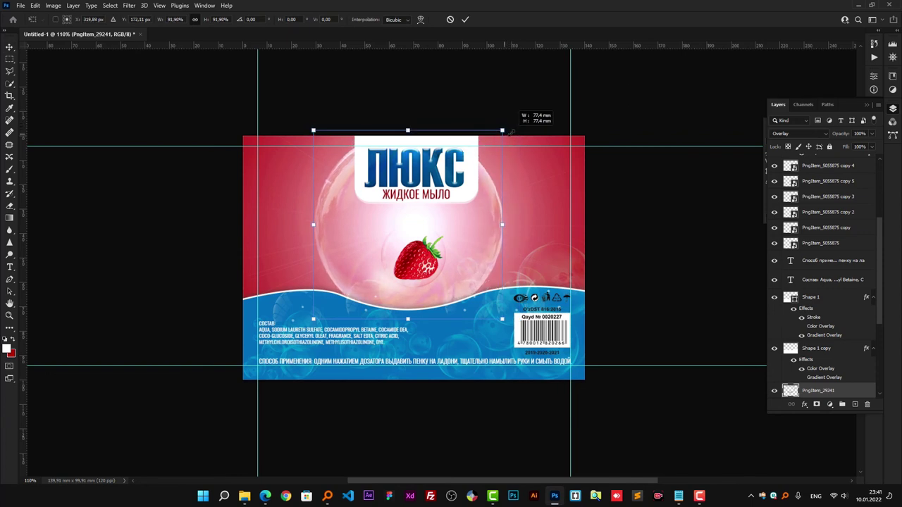
left_click_drag(313, 130, 326, 142)
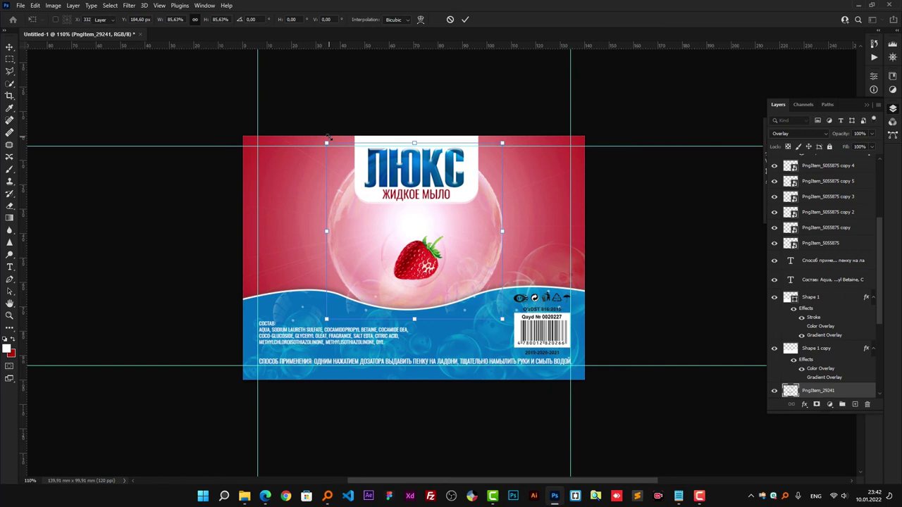
key("Return")
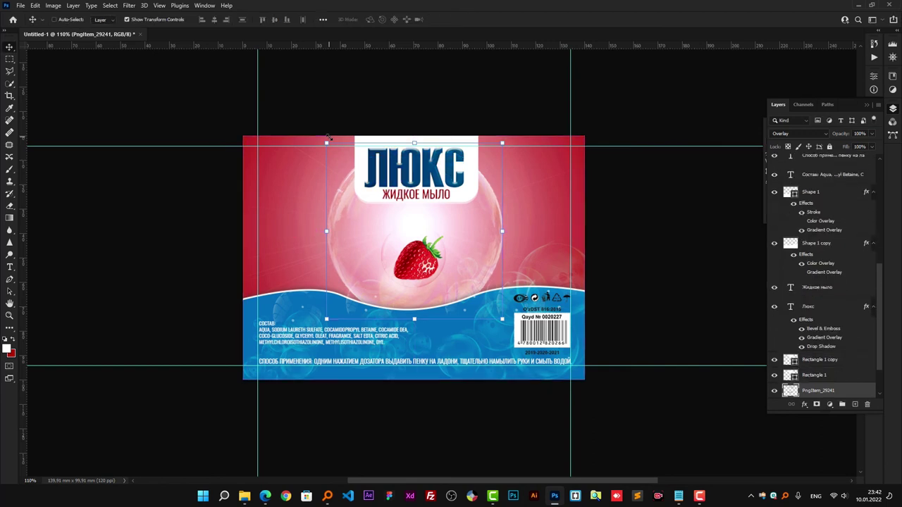
left_click(482, 95)
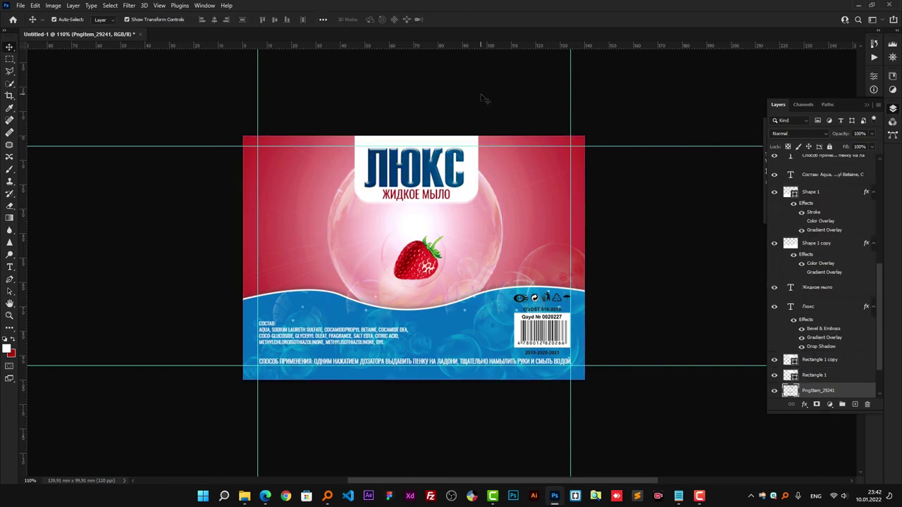
scroll(475, 246, "up", 3)
scroll(475, 246, "down", 3)
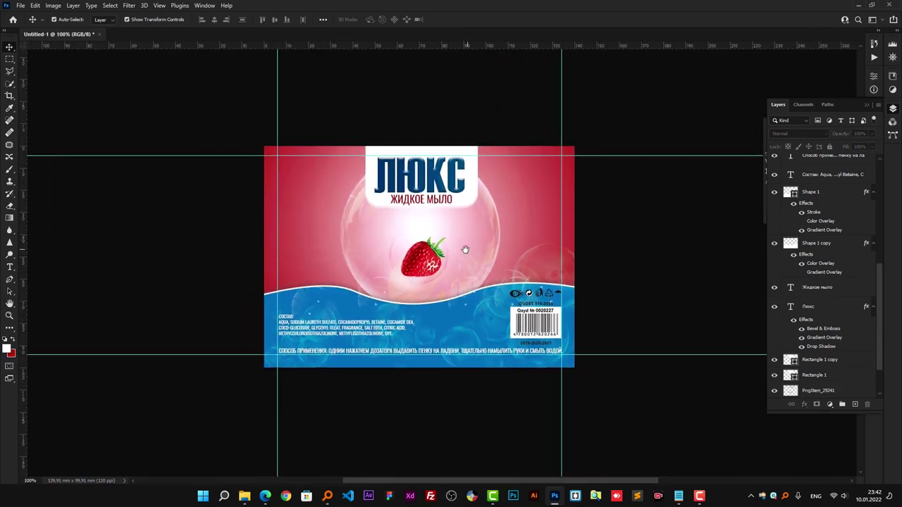
left_click(497, 217)
left_click_drag(497, 217, 499, 219)
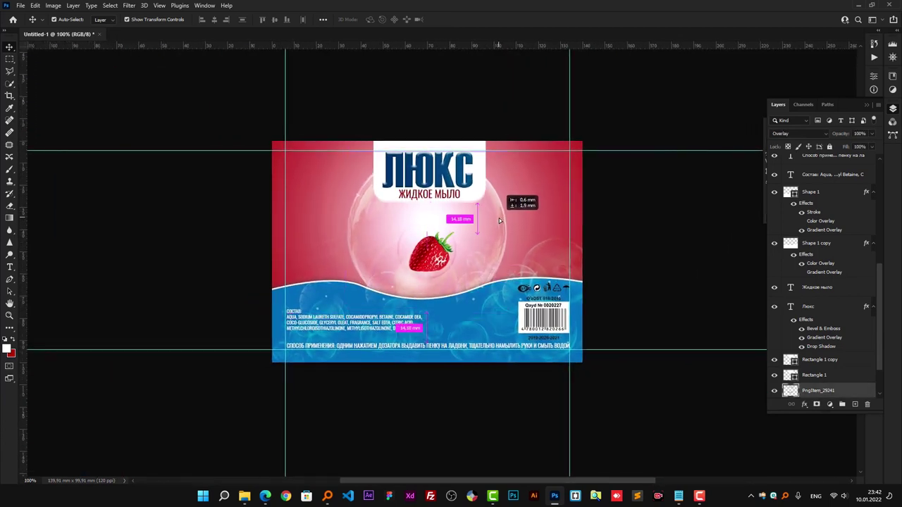
left_click_drag(499, 222, 498, 201)
- Open the T3.txt notes, select the '350 ml' line, and minimize them
scroll(438, 215, "down", 2)
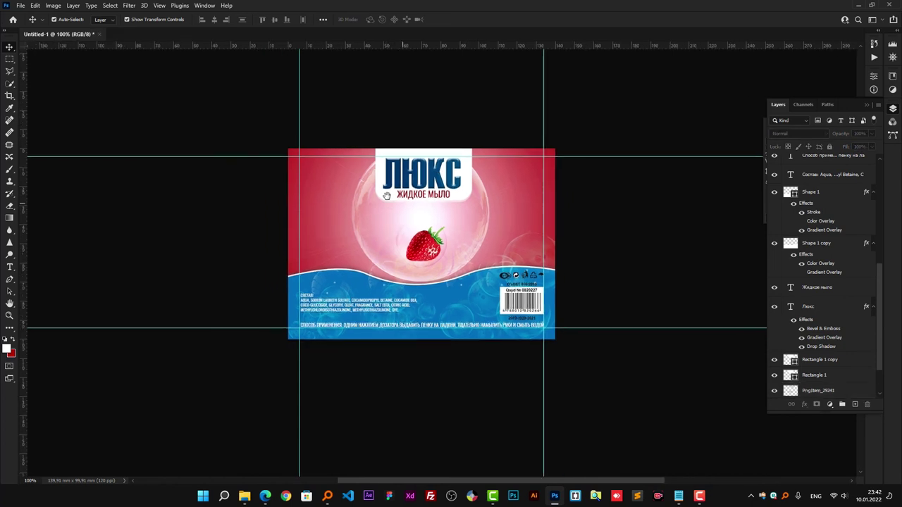
scroll(437, 214, "down", 1)
scroll(437, 214, "up", 2)
scroll(437, 214, "up", 1)
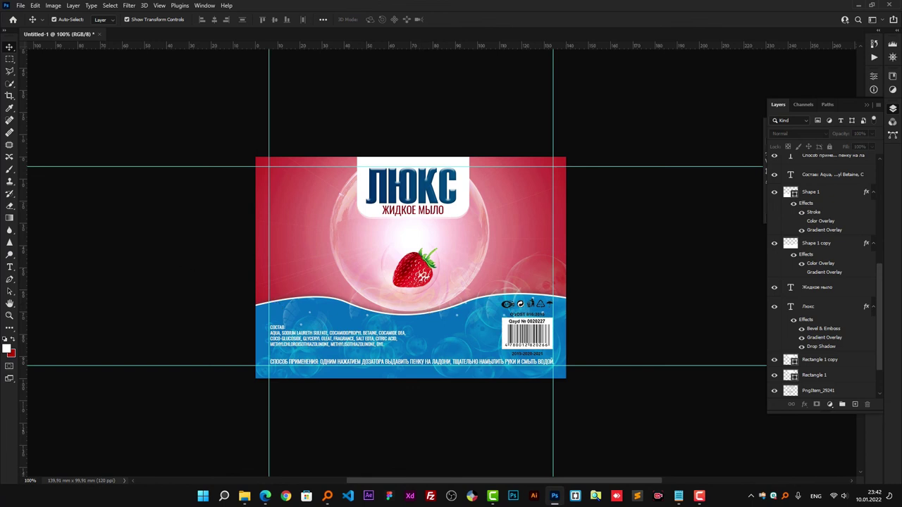
scroll(469, 316, "up", 2)
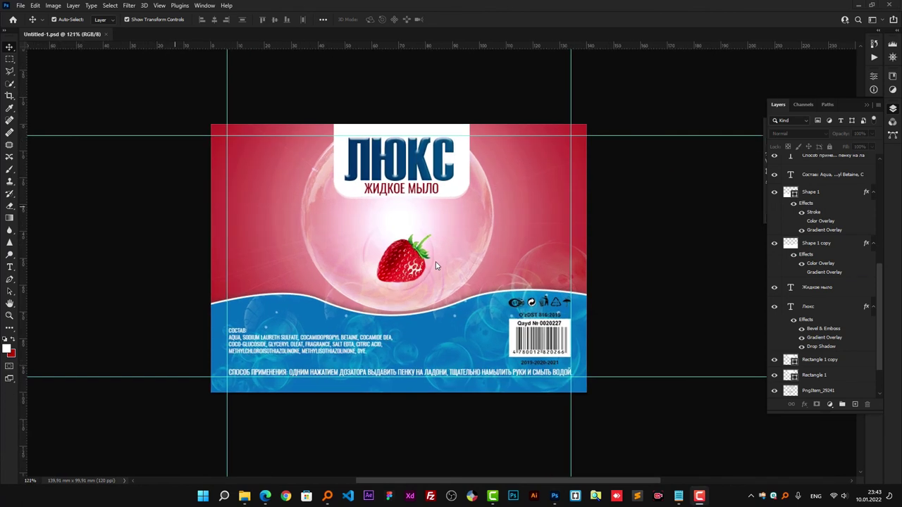
scroll(436, 264, "up", 1)
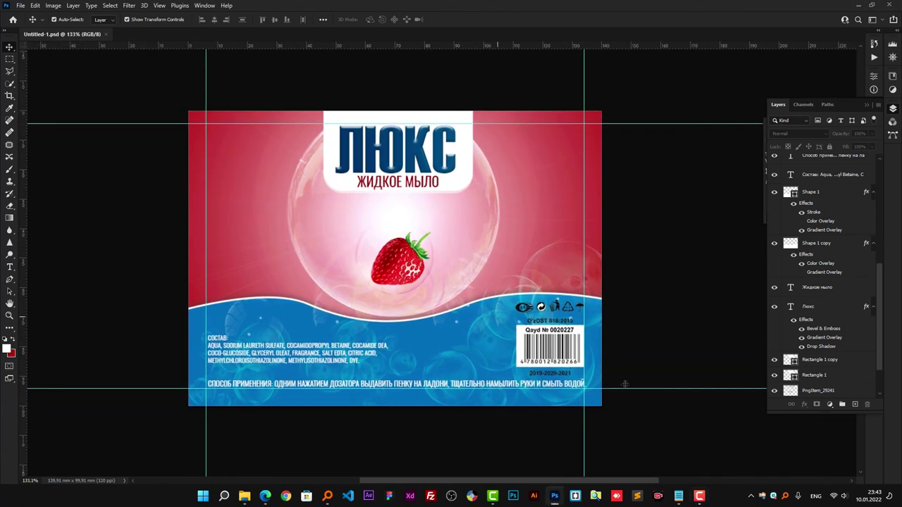
left_click(678, 496)
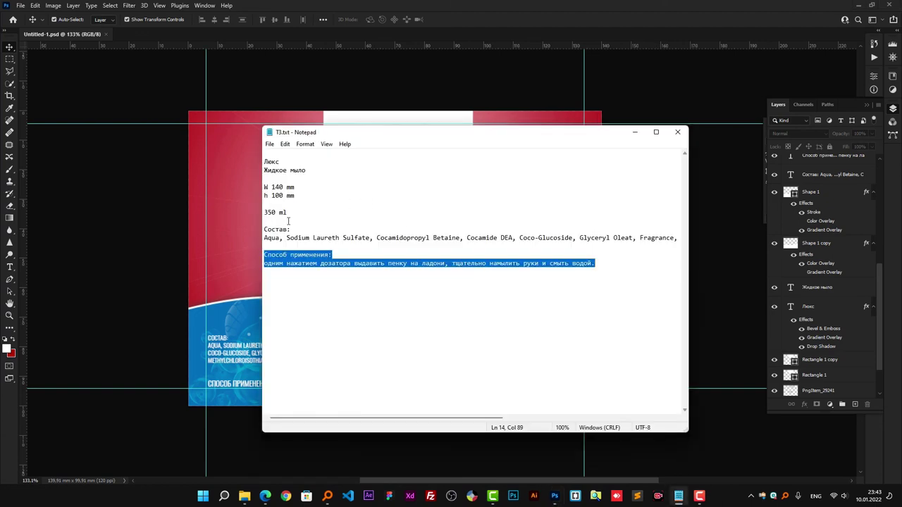
left_click_drag(287, 212, 263, 212)
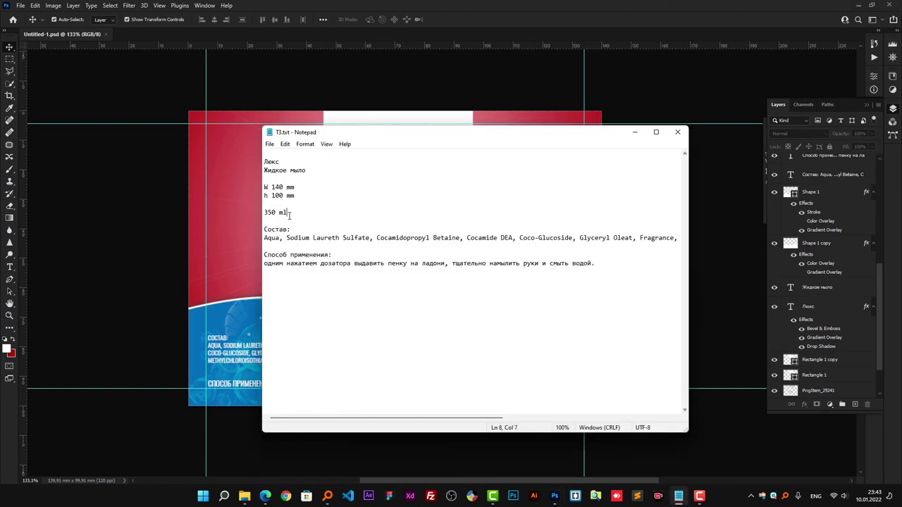
left_click(634, 133)
- Type '350 ML' as a new text layer and enlarge its font size
scroll(467, 335, "up", 1)
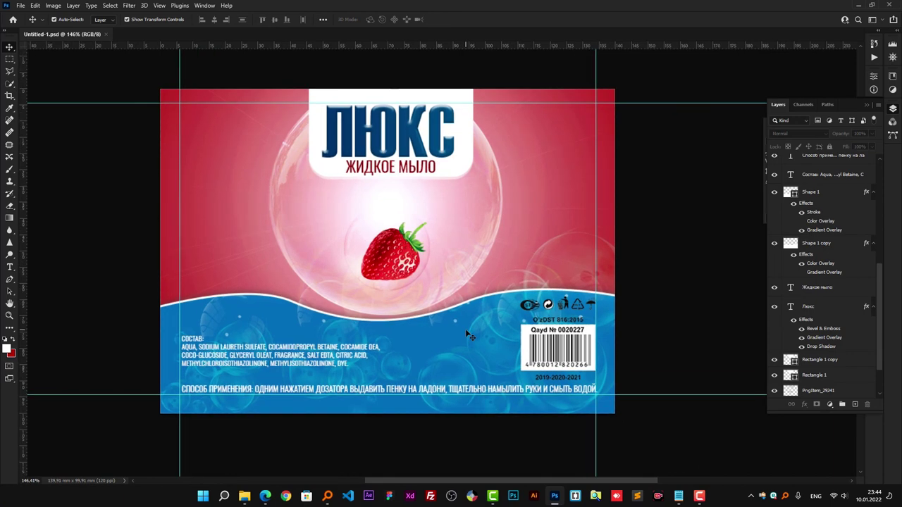
key("t")
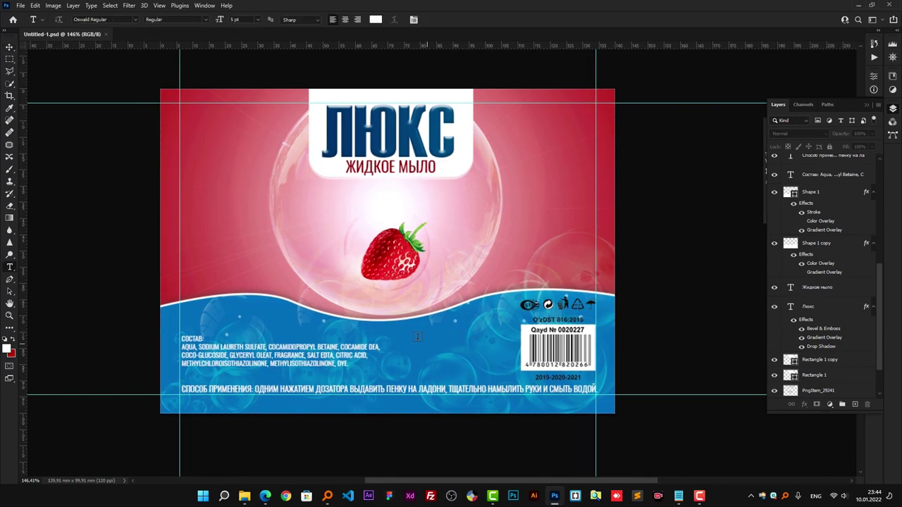
left_click(417, 337)
type("Изго")
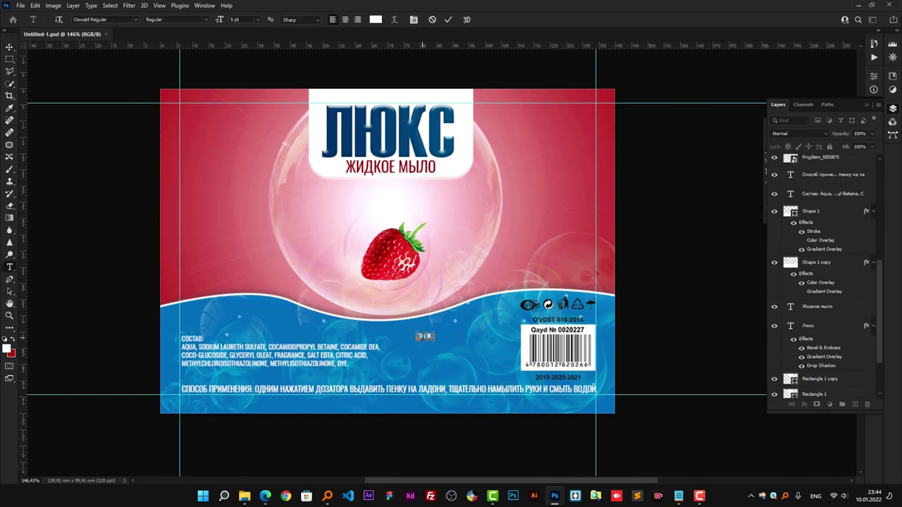
type("350 ML")
left_click_drag(221, 23, 225, 23)
left_click(448, 19)
- Move the 350 ML text to the right of the strawberry, above the blue wave
key("v")
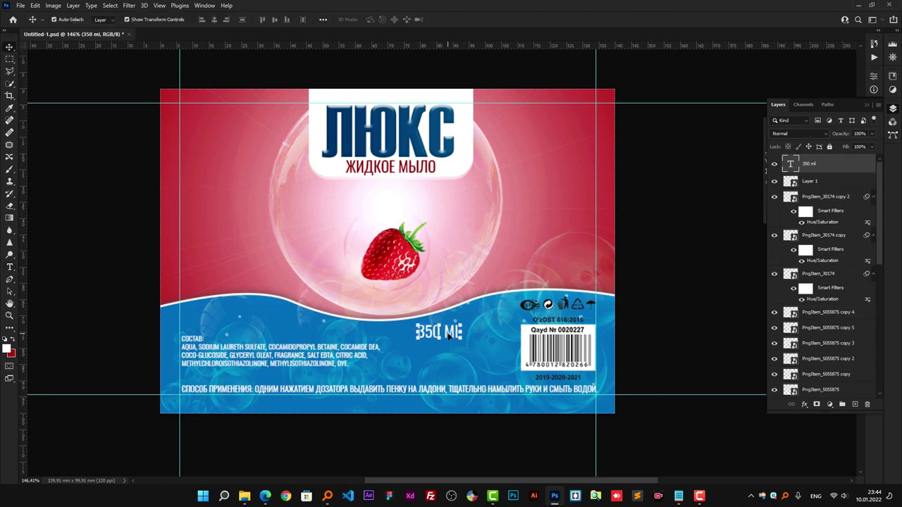
scroll(448, 336, "up", 2)
scroll(448, 336, "up", 1)
mouse_move(465, 321)
left_mouse_down()
mouse_move(507, 358)
mouse_move(608, 245)
left_mouse_up()
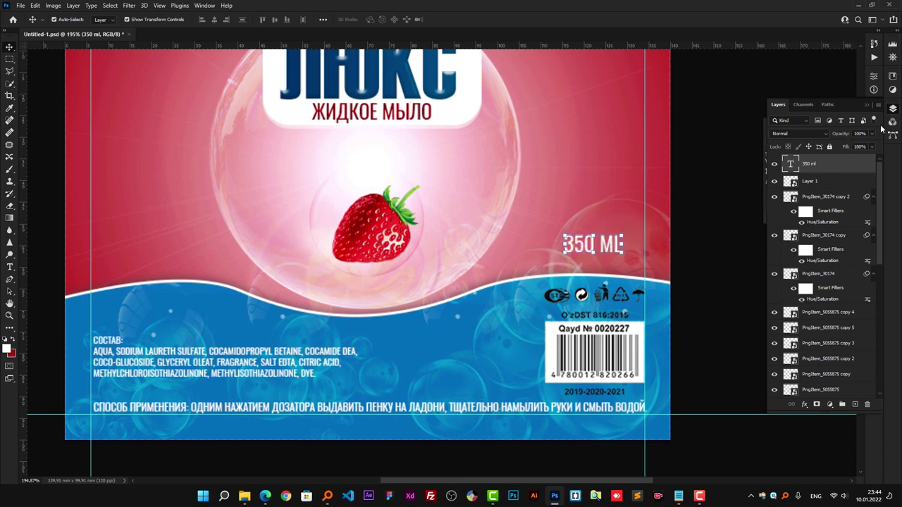
- Set the volume text to Haettenschweiler with All Caps off, reading '350 ml'
left_click(875, 109)
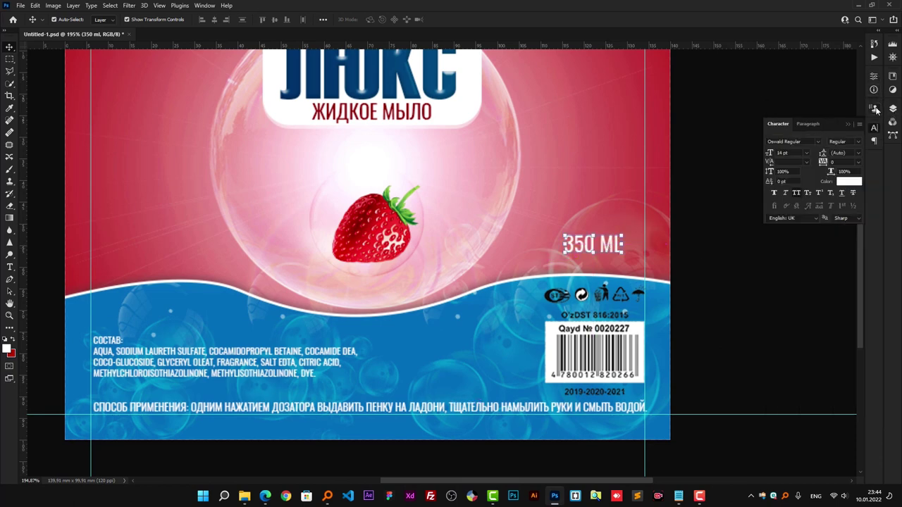
left_click(818, 141)
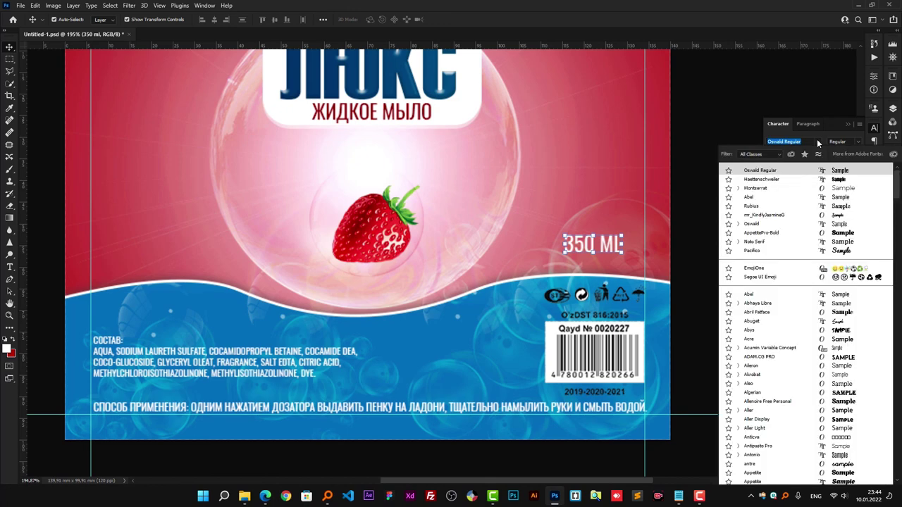
left_click(785, 180)
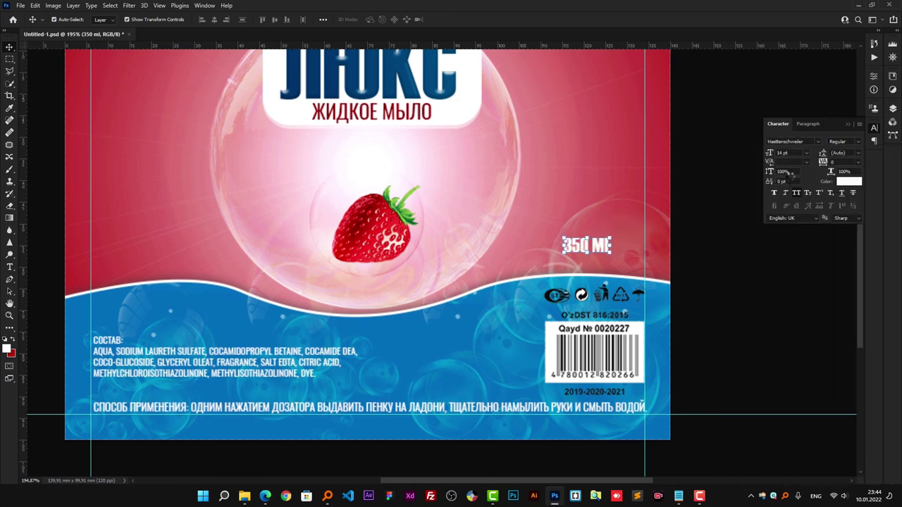
left_click(796, 193)
scroll(571, 238, "down", 2)
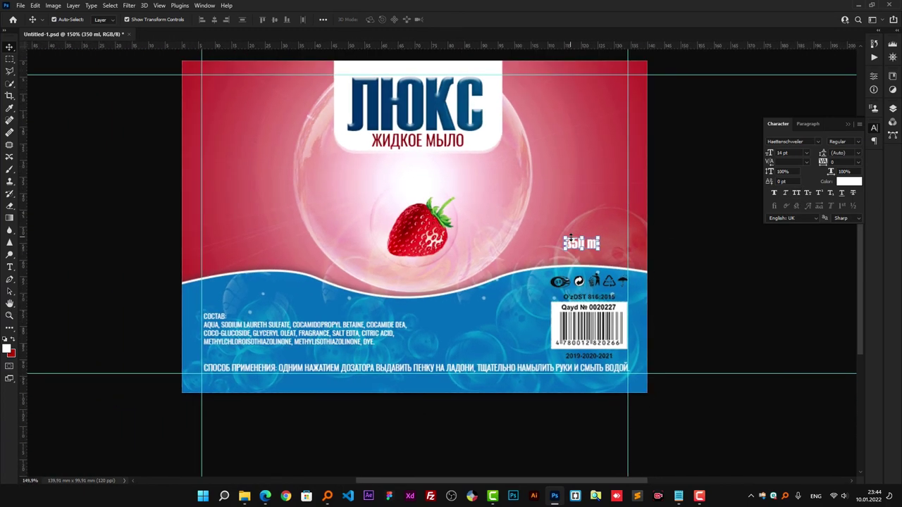
mouse_move(575, 245)
left_mouse_down()
mouse_move(554, 242)
mouse_move(570, 243)
left_mouse_up()
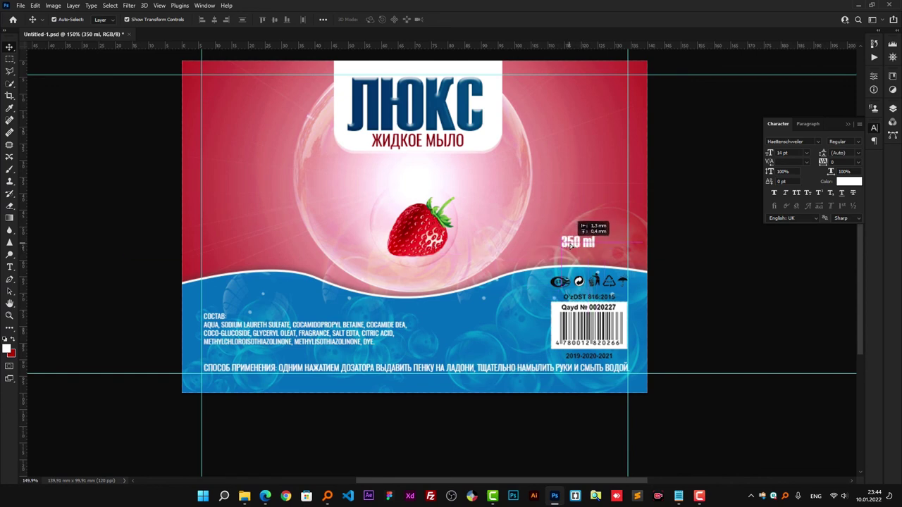
- Try dark red and dark blue text colours, then keep the text white
left_click(848, 181)
left_click(410, 223)
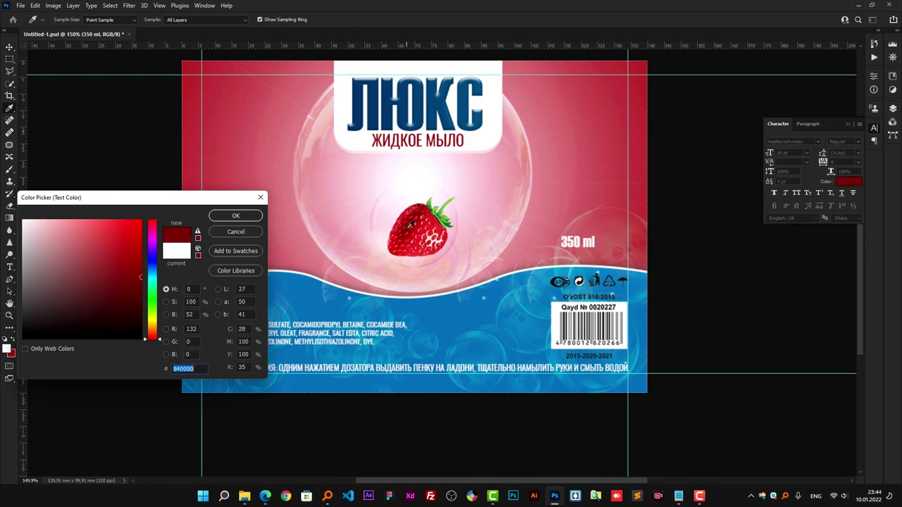
left_click(482, 138)
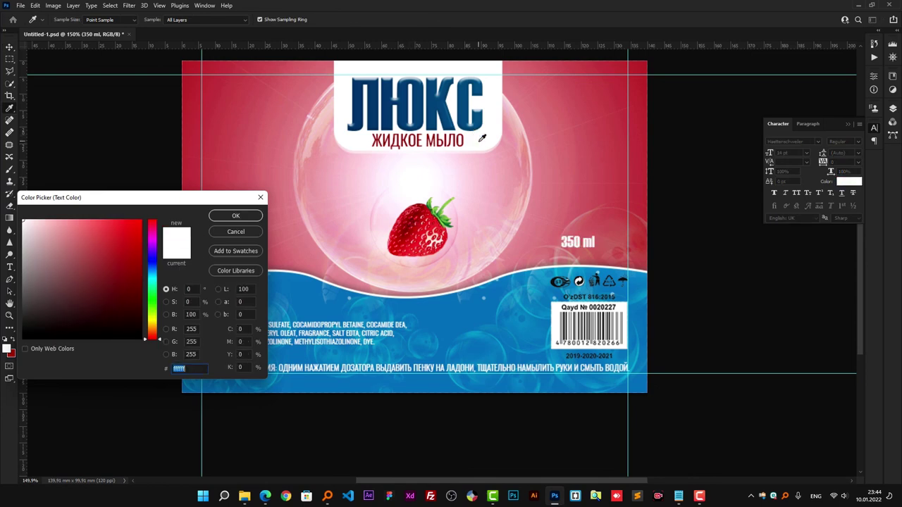
left_click(444, 100)
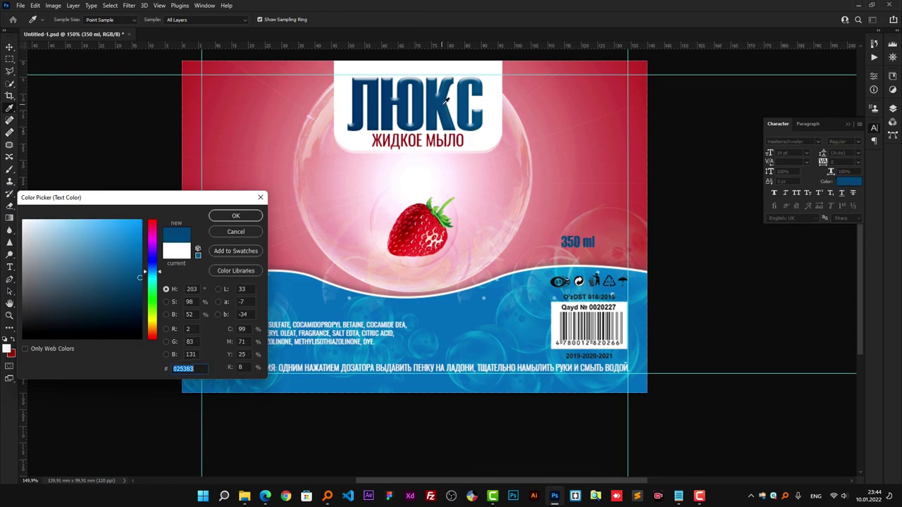
left_click(483, 134)
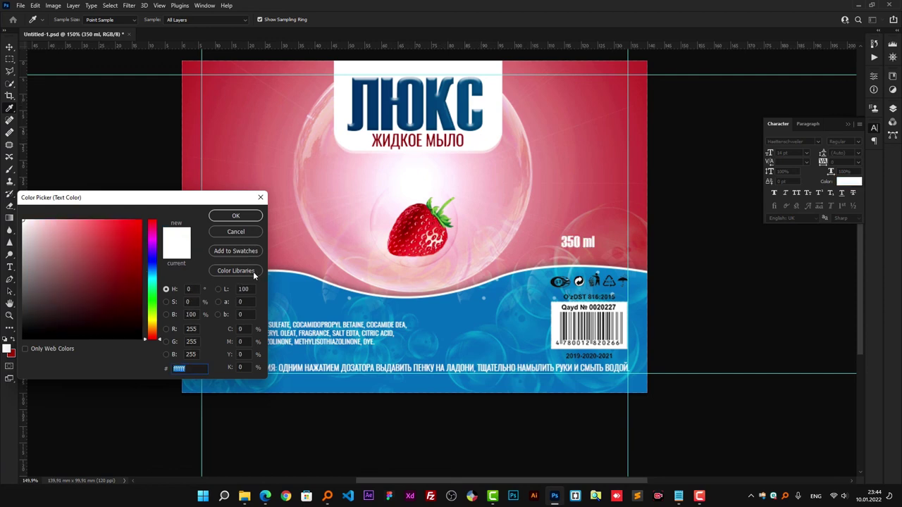
left_click(235, 216)
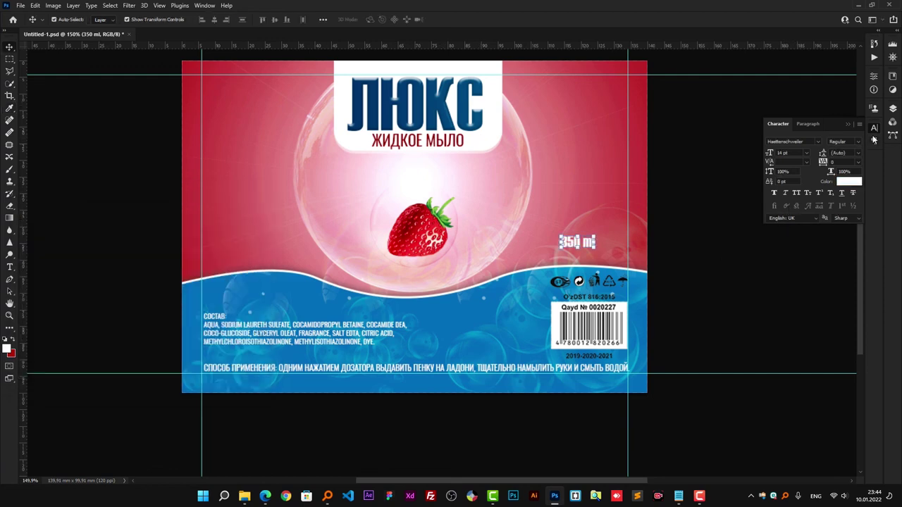
- Scale the 350 ml text up to about 143% and inspect it at 200% zoom
key("ctrl+t")
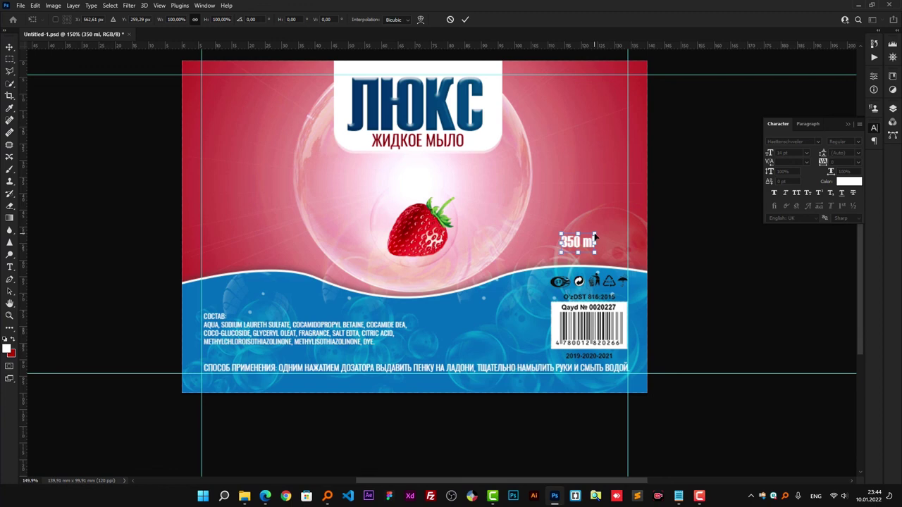
left_click_drag(595, 234, 608, 222)
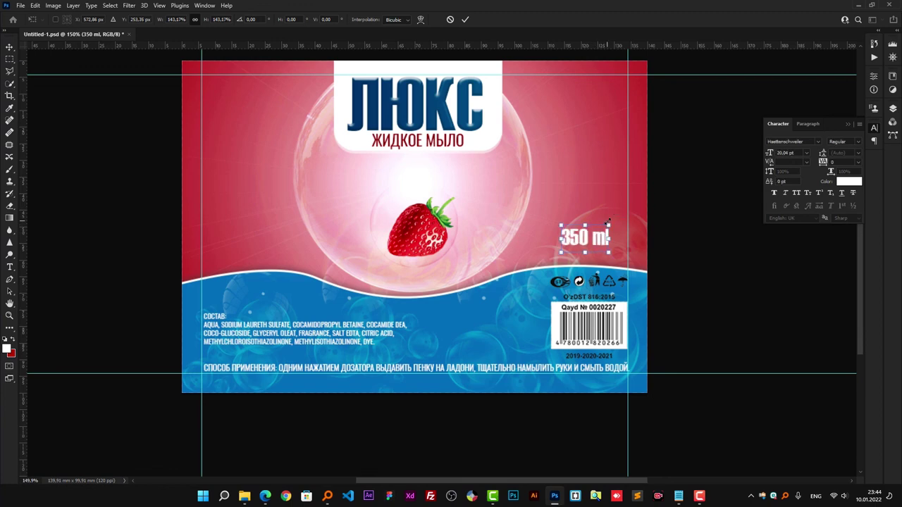
left_click(465, 19)
key("ctrl+minus")
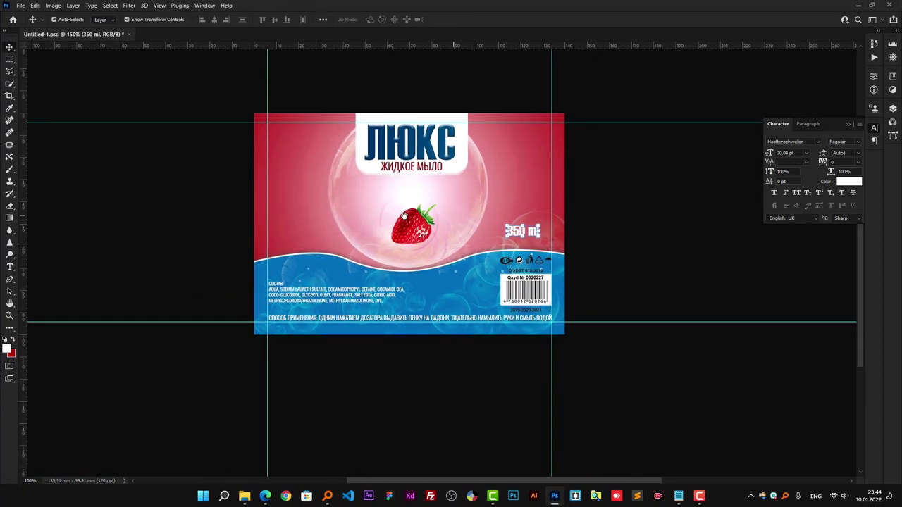
key("ctrl+plus")
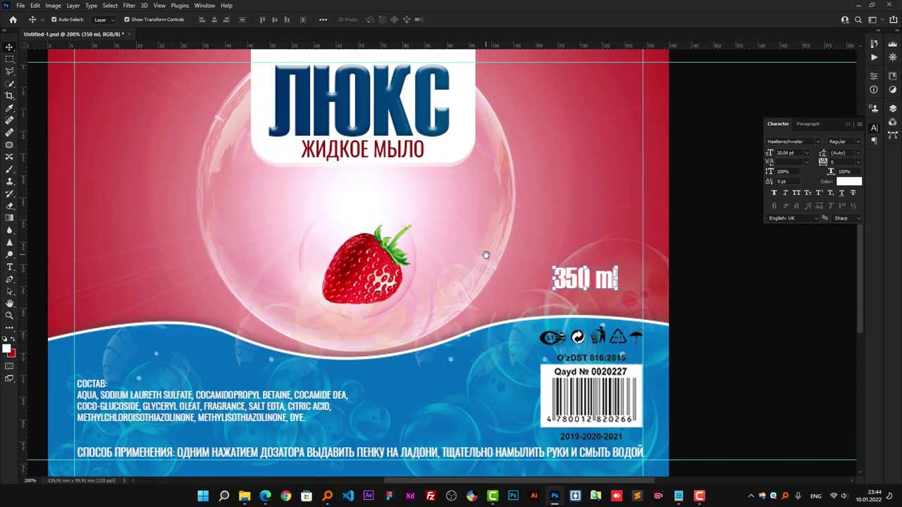
- Add a black Drop Shadow to the 350 ml text
left_click(893, 109)
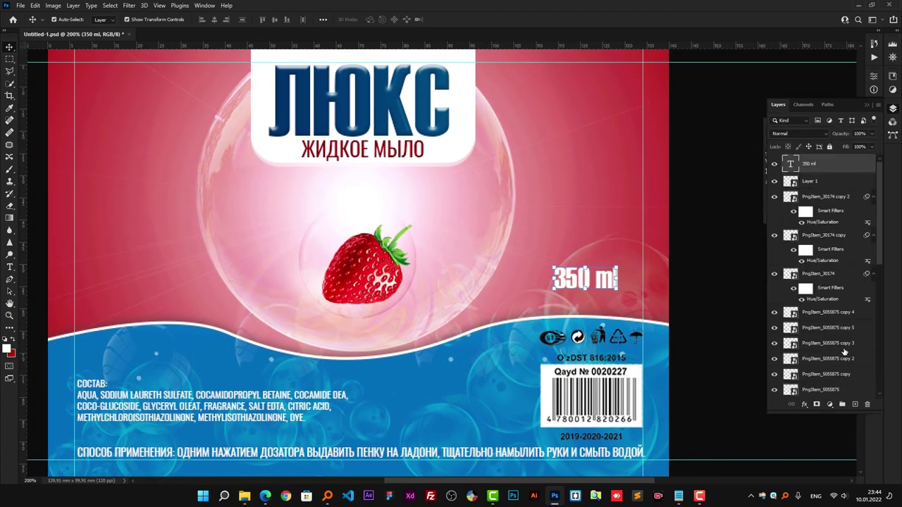
left_click(800, 407)
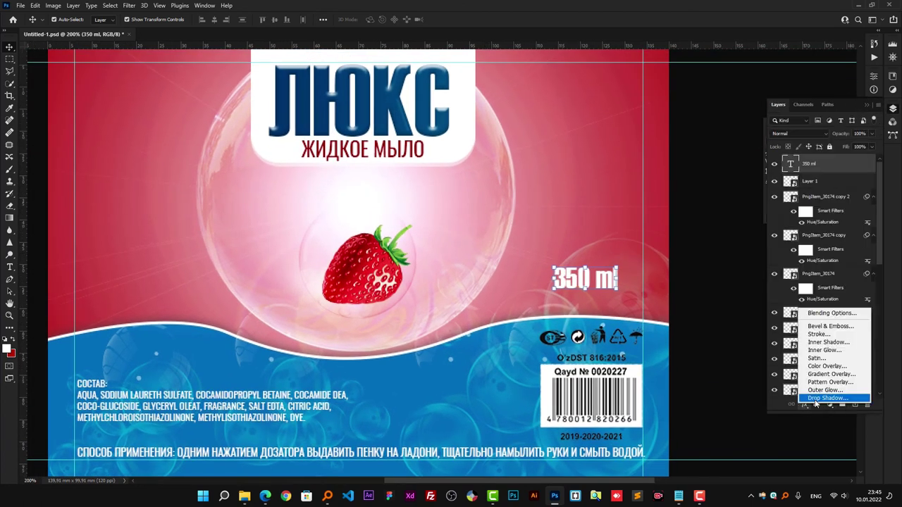
left_click(802, 397)
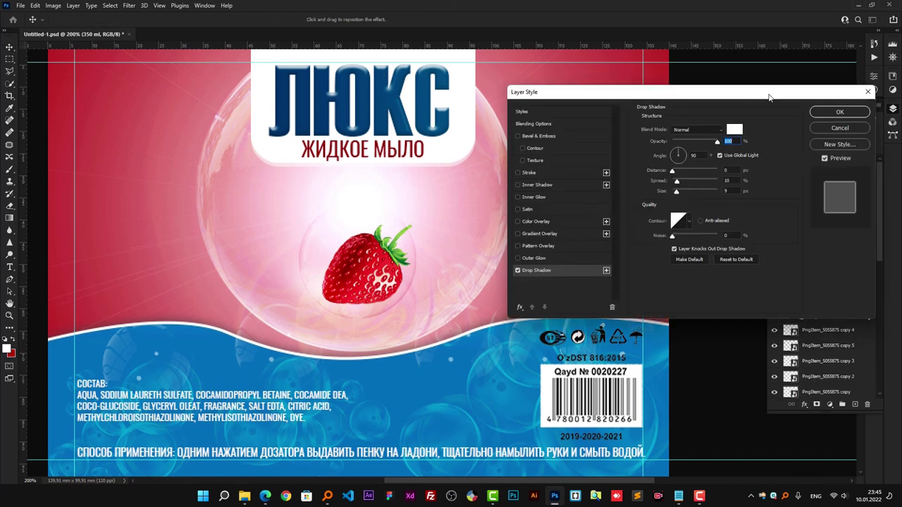
mouse_move(770, 98)
left_mouse_down()
mouse_move(303, 212)
mouse_move(356, 157)
left_mouse_up()
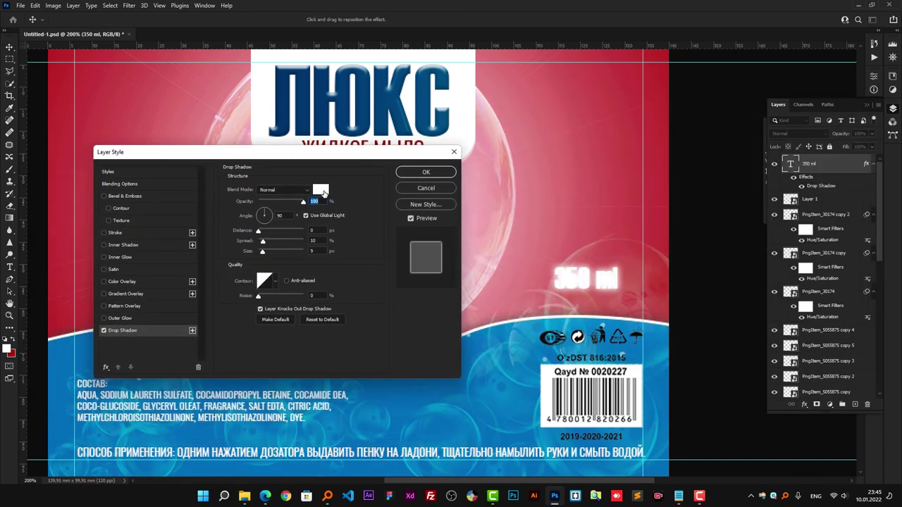
left_click(320, 189)
left_click_drag(114, 303, 152, 346)
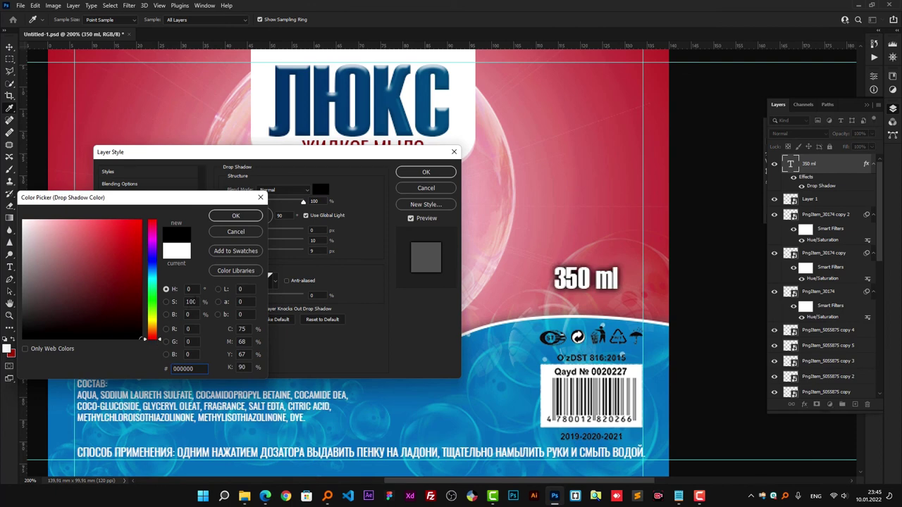
left_click(236, 215)
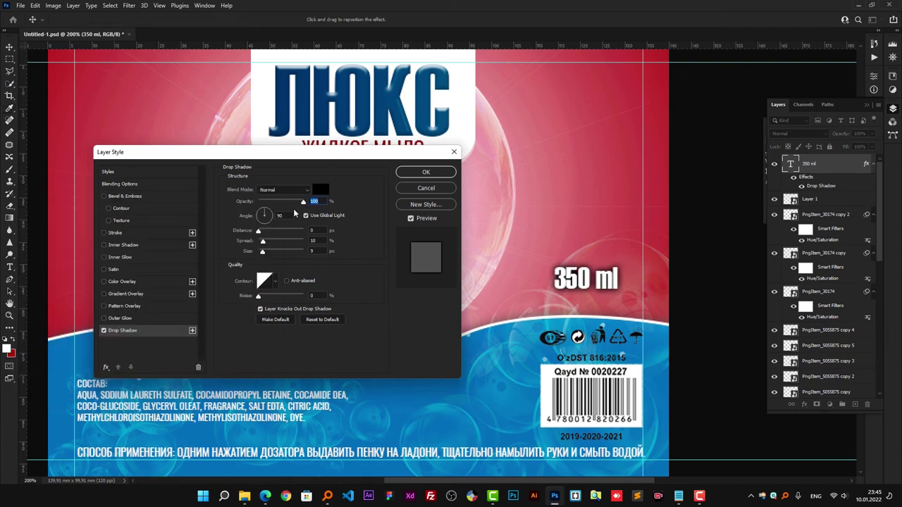
- Lower the shadow to 25% opacity and about 5 px size, apply it, and zoom out
left_click_drag(262, 252, 261, 252)
left_click_drag(303, 202, 272, 215)
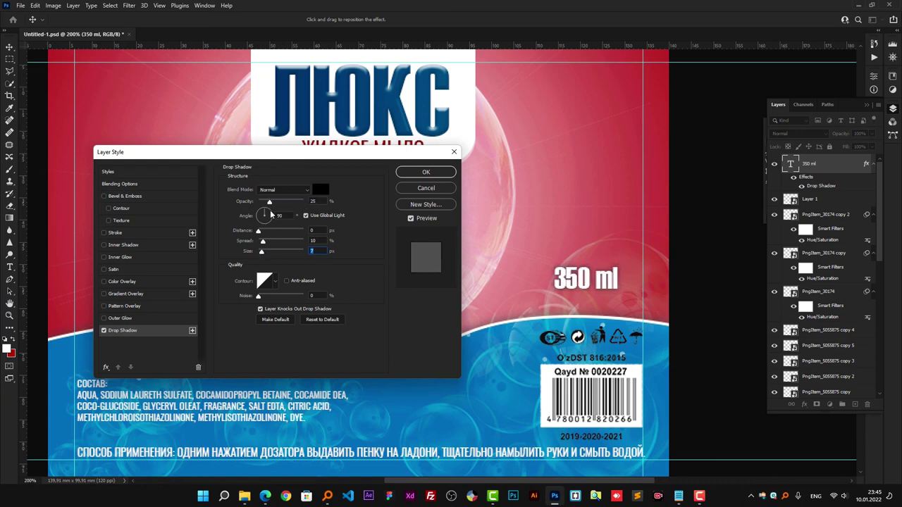
left_click_drag(271, 215, 270, 215)
left_click_drag(262, 252, 262, 256)
left_click(259, 232)
left_click(416, 176)
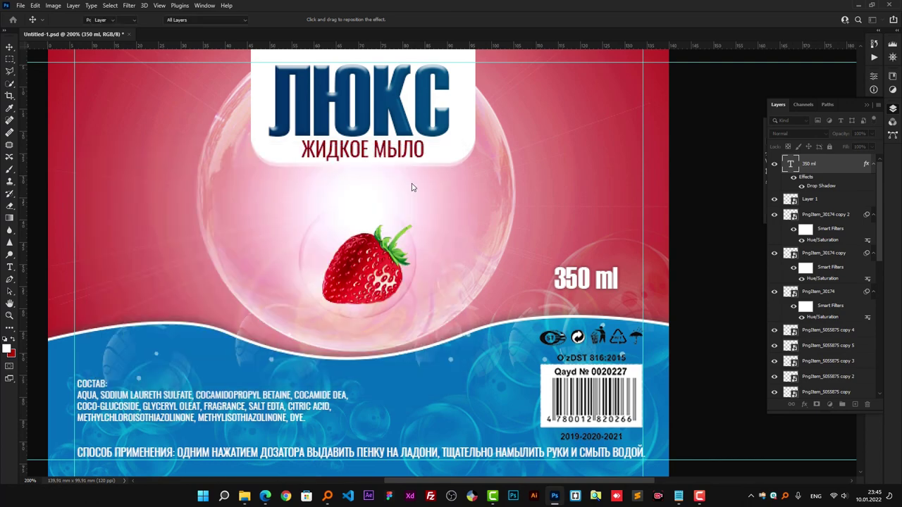
key("ctrl+minus")
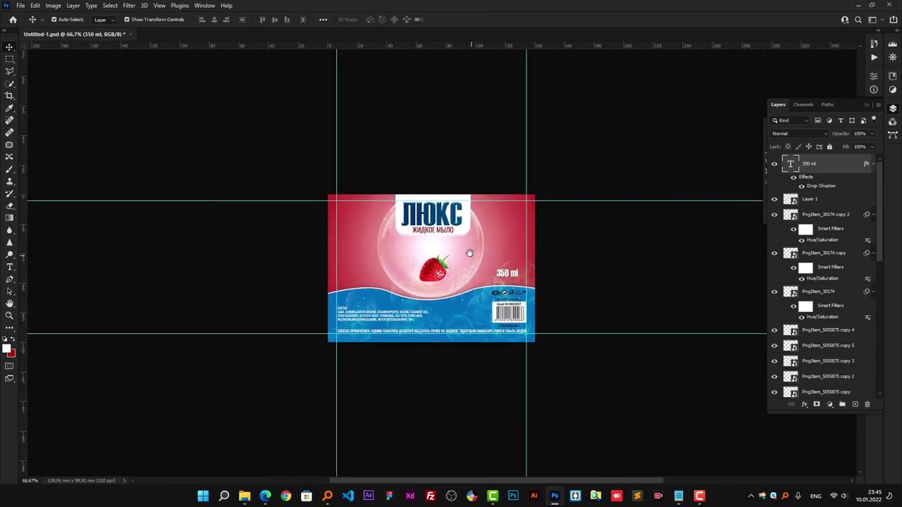
left_click(481, 265)
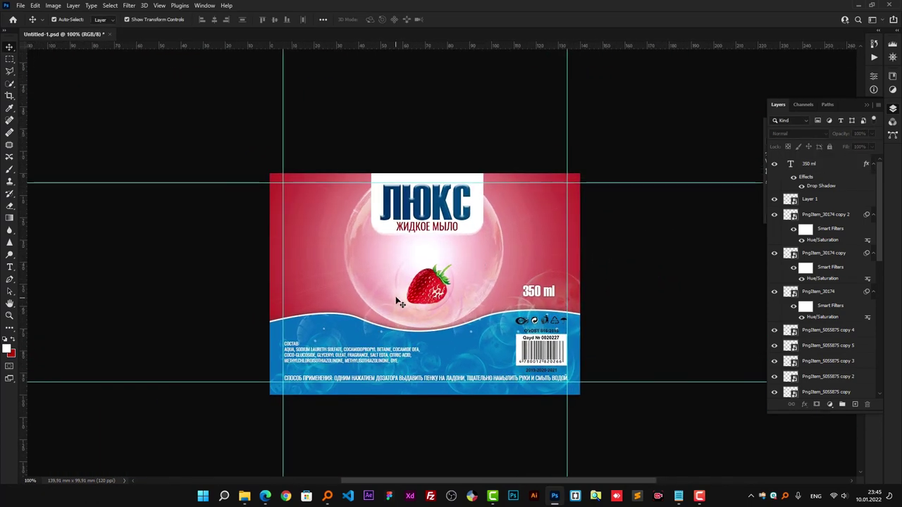